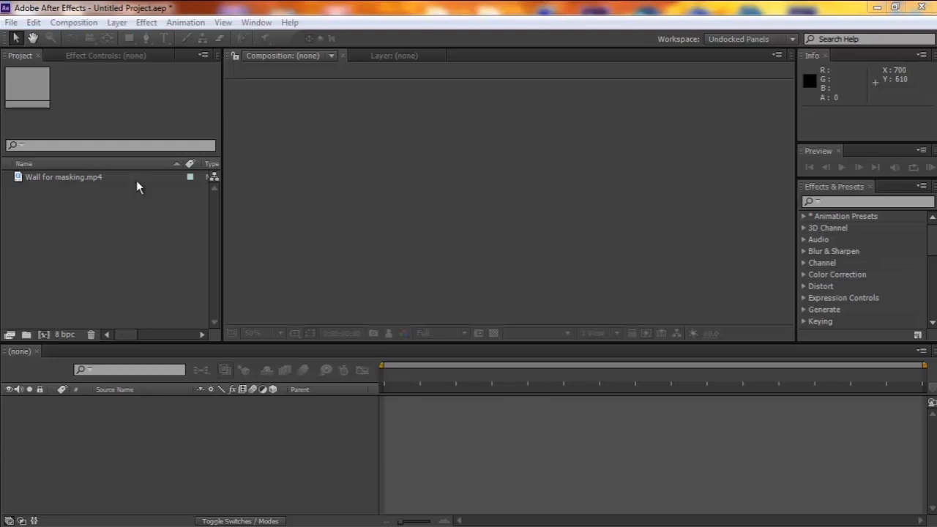
Create a new composition from the Wall for masking.mp4 footage.
mouse_move(125, 334)
mouse_down()
mouse_move(147, 333)
mouse_move(125, 331)
mouse_up()
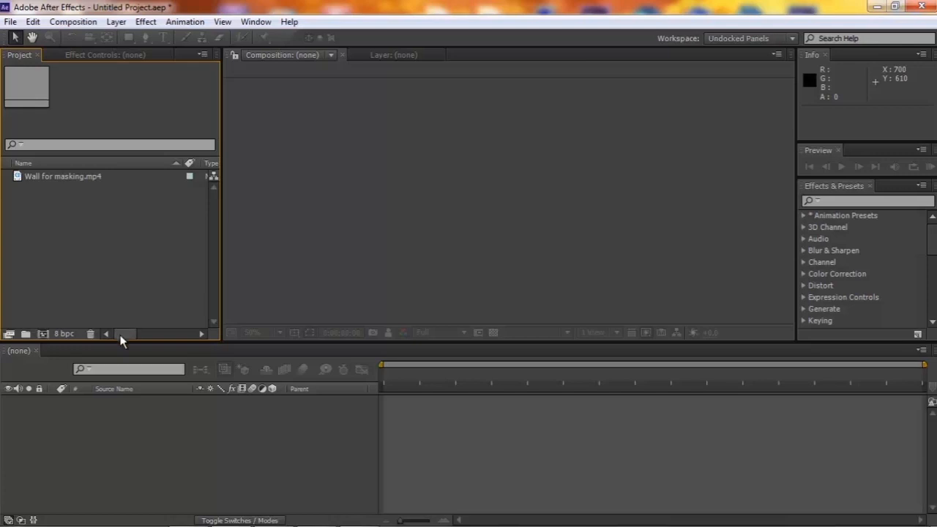
drag(142, 334, 86, 299)
drag(55, 176, 44, 332)
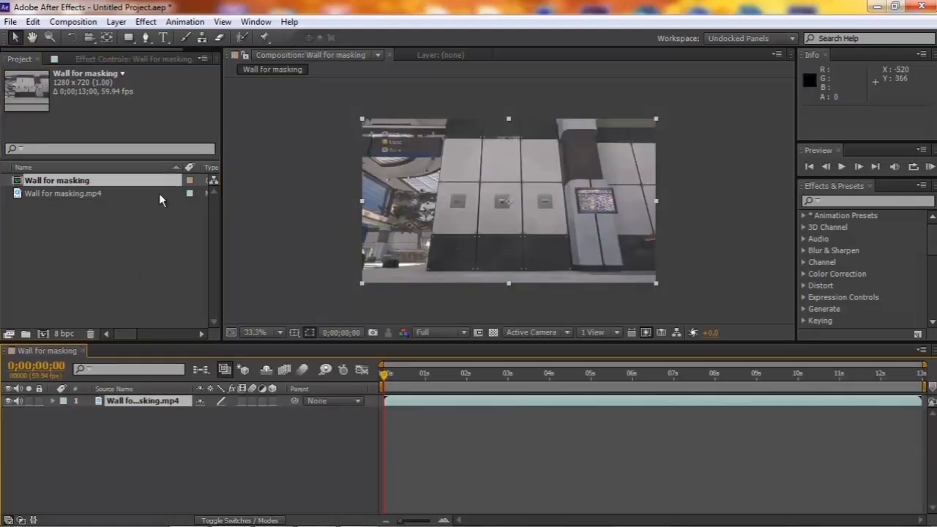
click(60, 193)
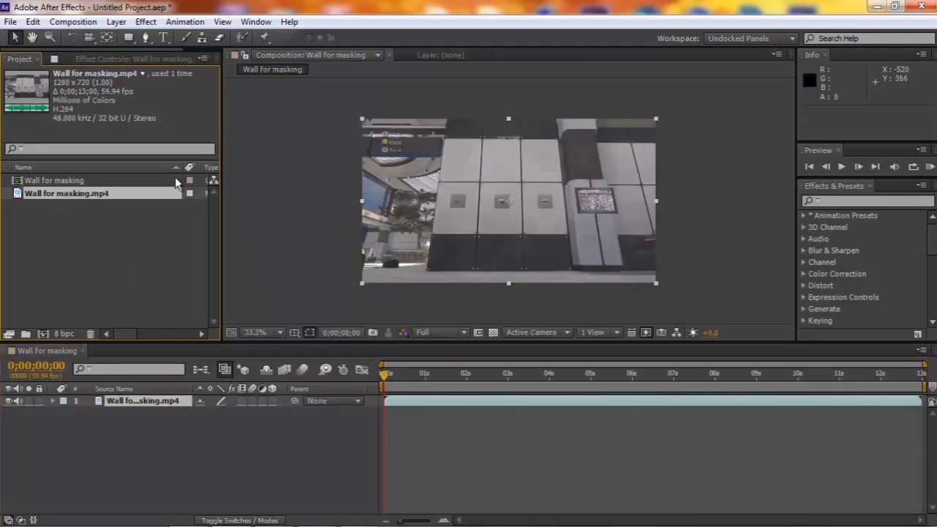
click(487, 443)
mouse_move(137, 332)
mouse_down()
mouse_move(148, 335)
mouse_move(123, 333)
mouse_up()
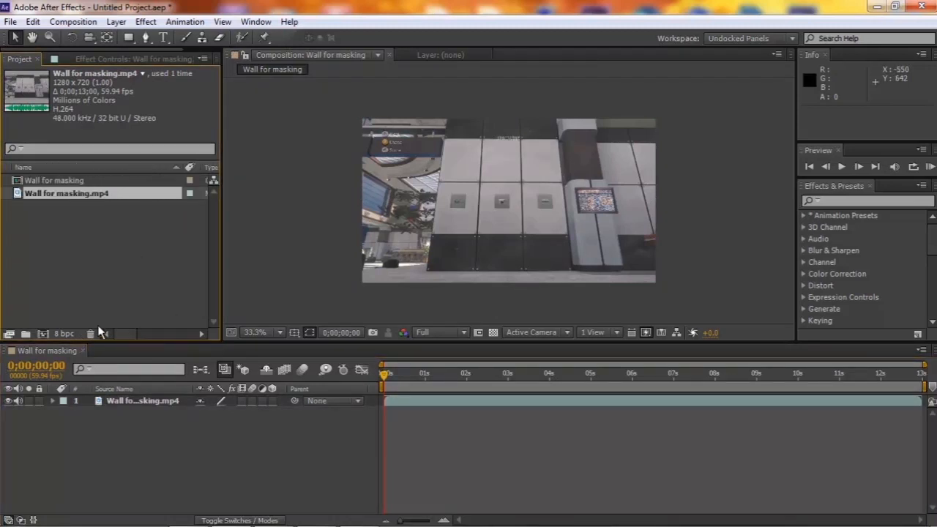
click(69, 186)
drag(123, 333, 83, 333)
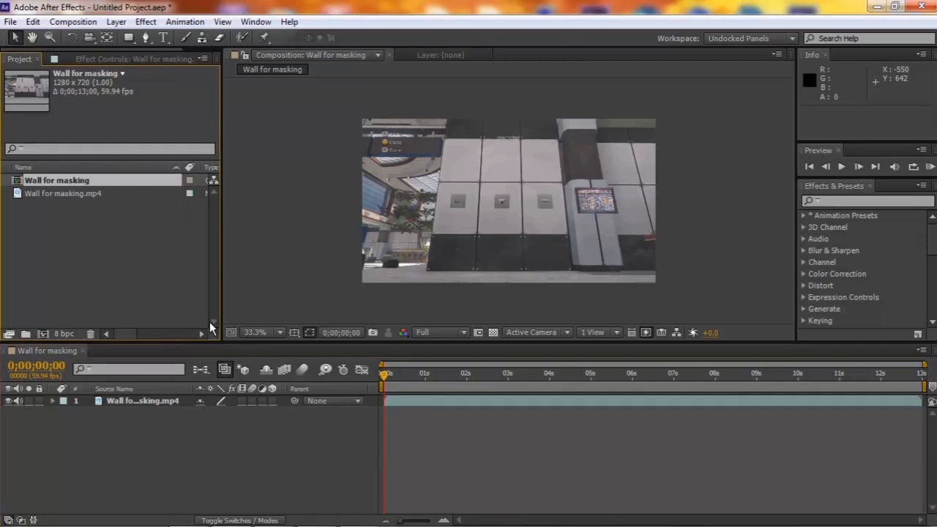
click(253, 332)
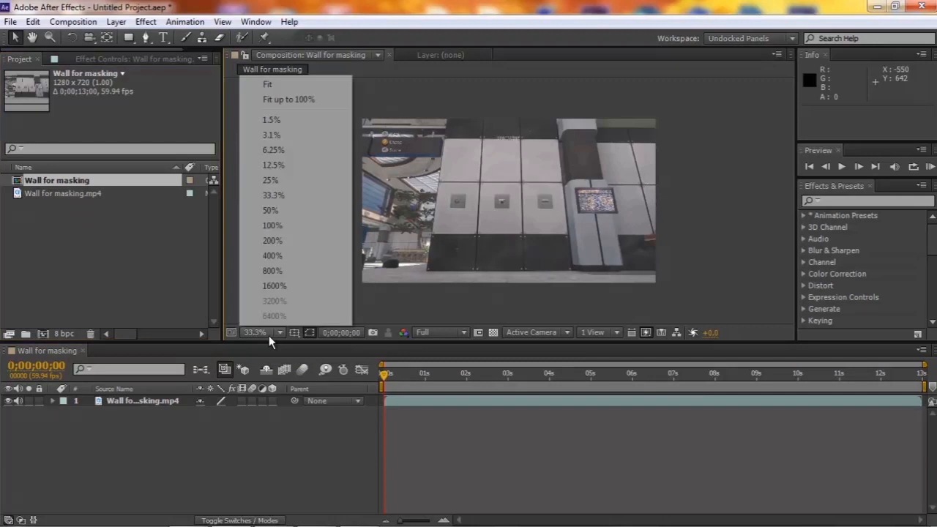
click(273, 210)
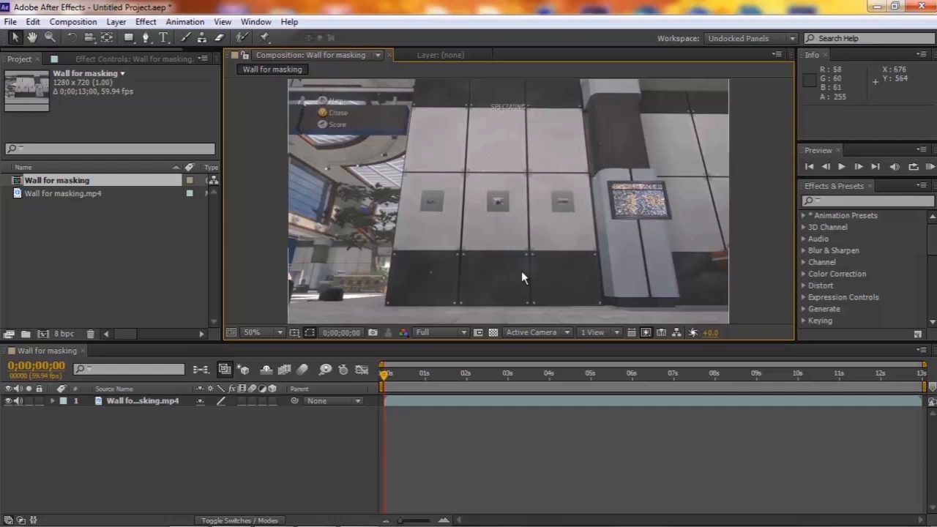
click(280, 328)
click(272, 195)
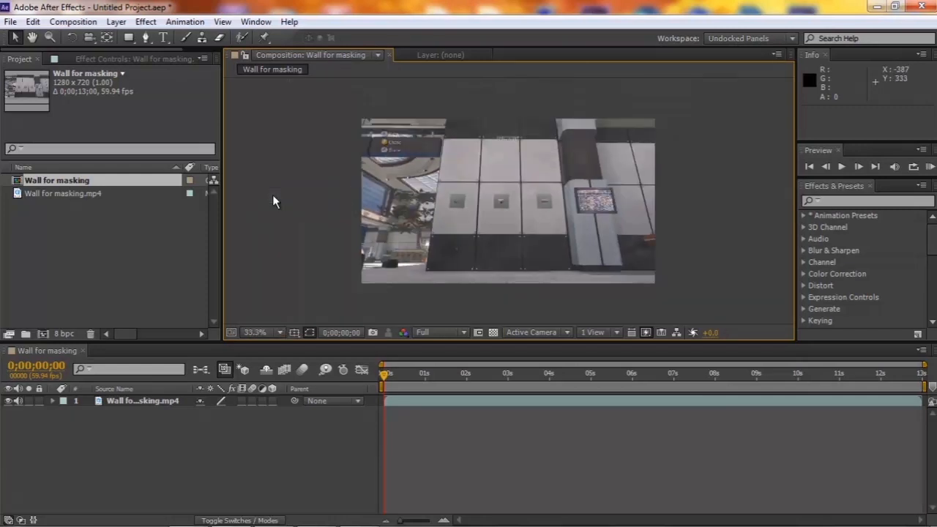
Enlarge the wall footage layer to about 110% wide by 129% high and move it up to about position 640, 273.
click(503, 124)
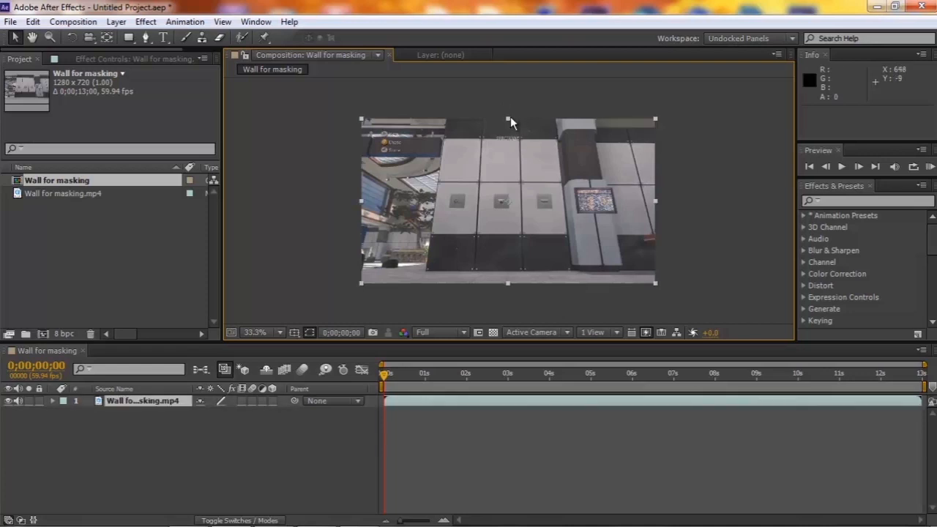
drag(508, 117, 504, 95)
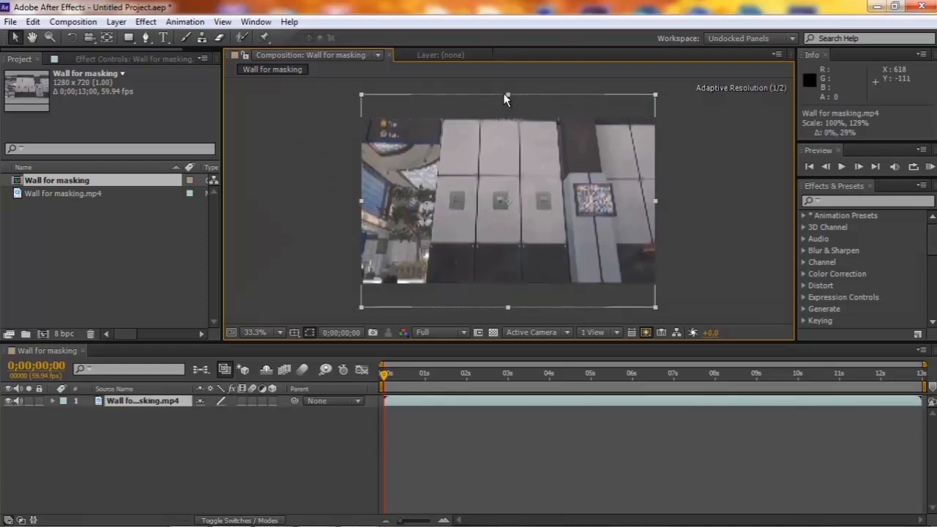
drag(510, 196, 510, 176)
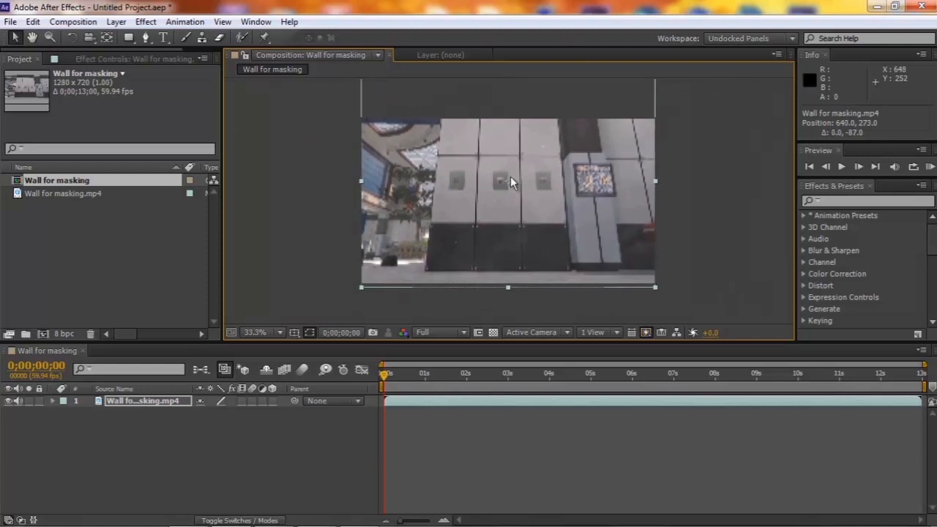
drag(657, 181, 672, 179)
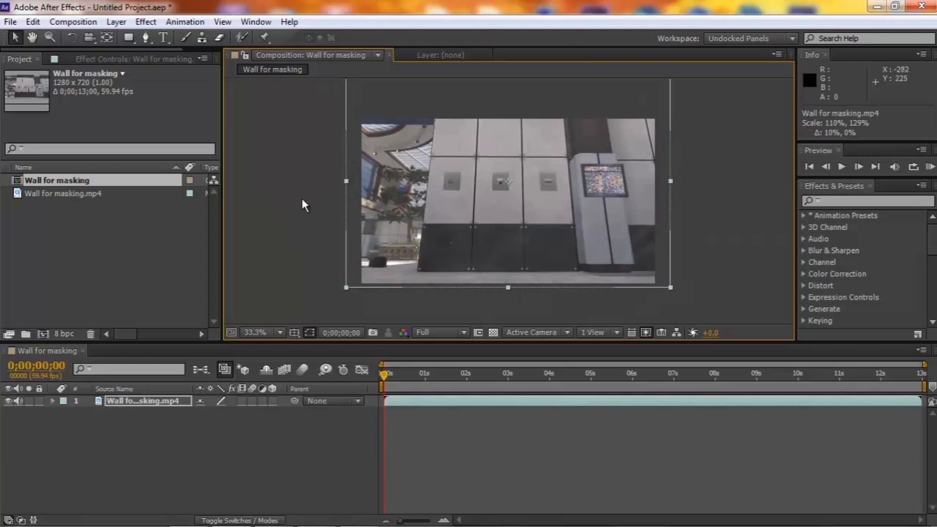
Fine-tune the wall footage layer's vertical scale to about 128%, keeping its width at 110%.
key(h)
drag(264, 113, 265, 123)
key(v)
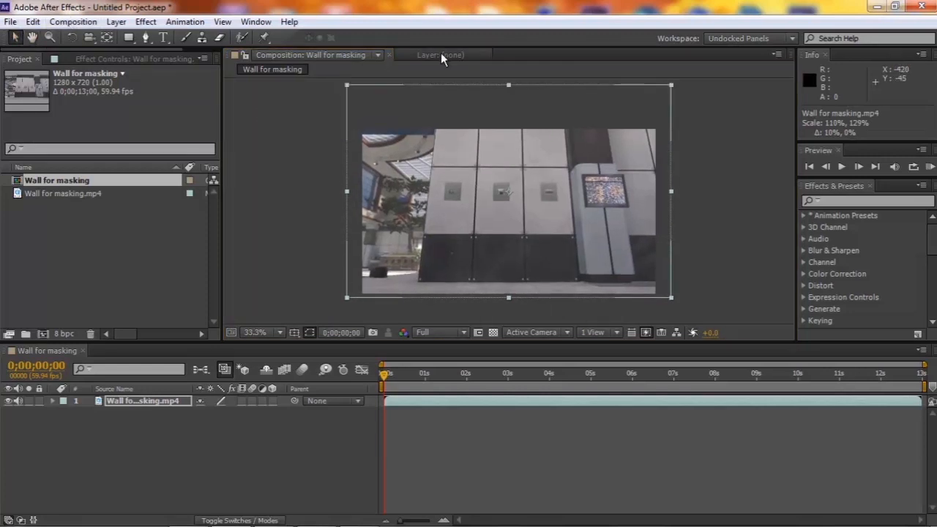
drag(509, 85, 508, 90)
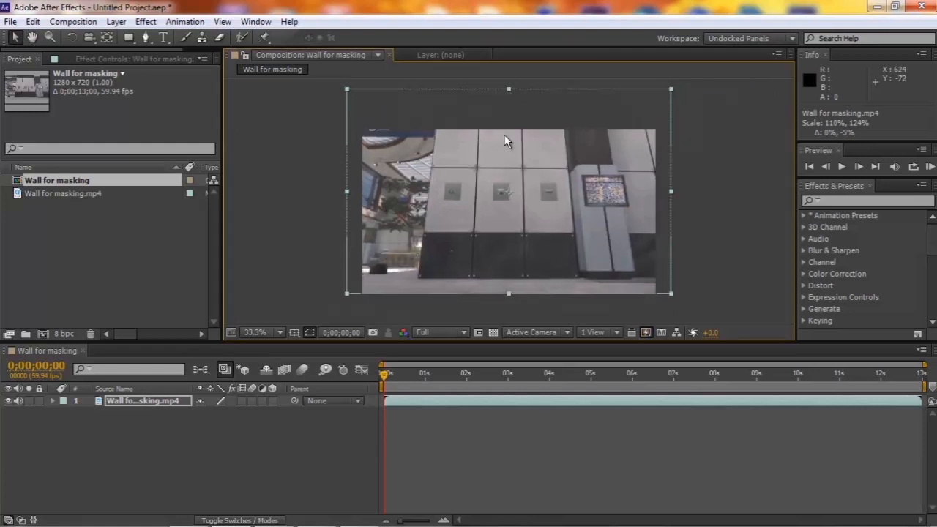
double_click(509, 86)
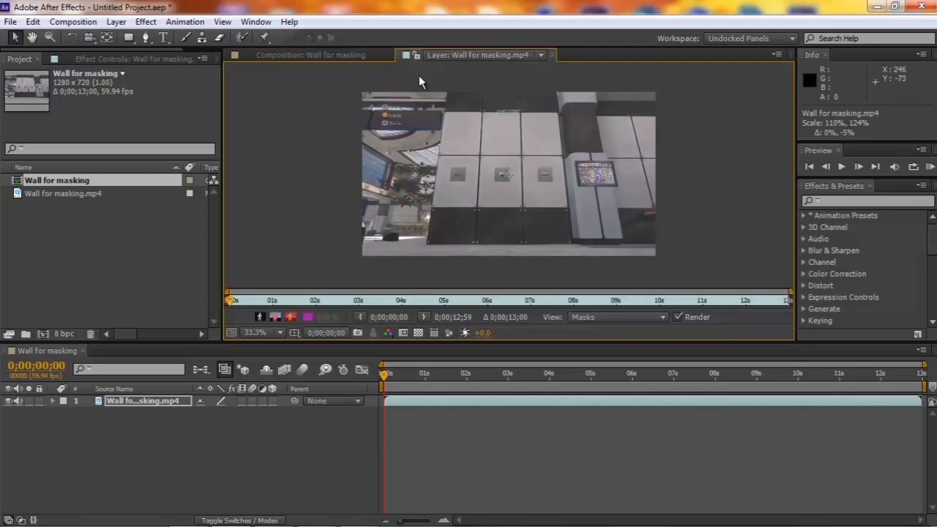
click(553, 55)
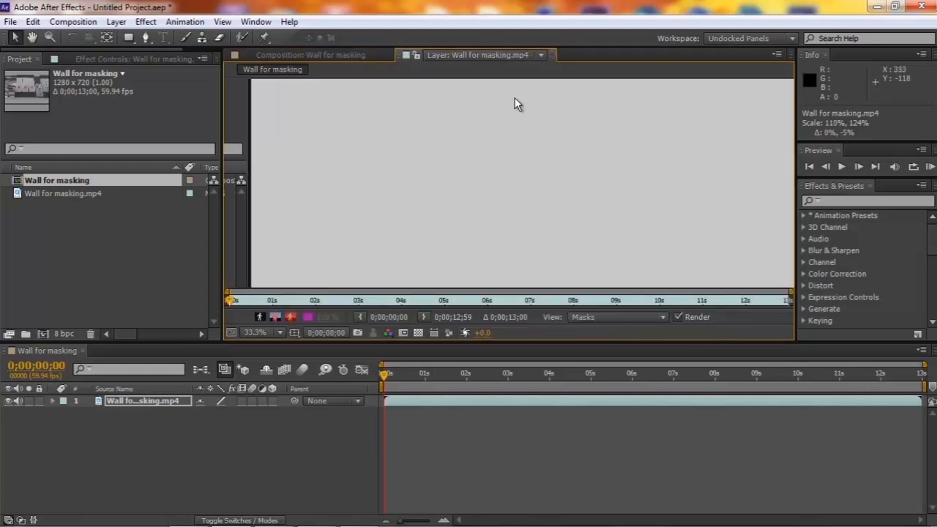
drag(510, 87, 510, 85)
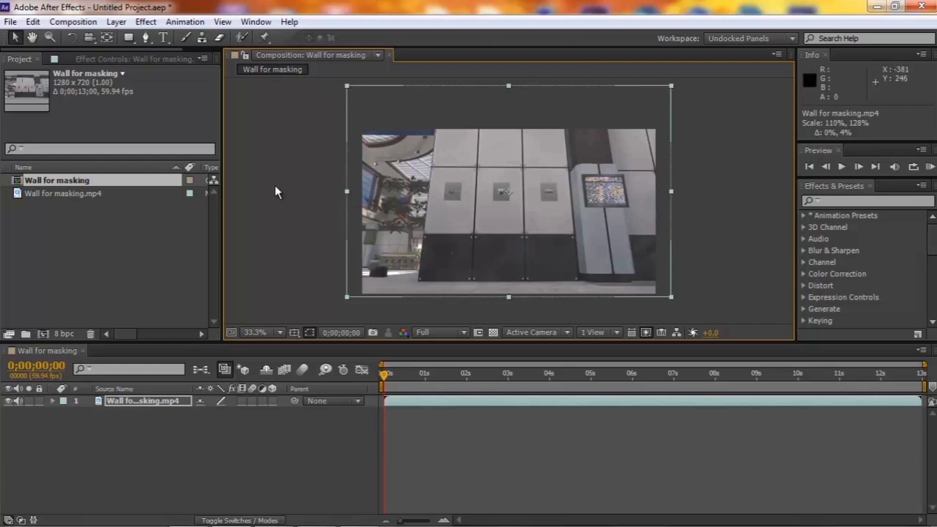
Find the frame at 0;00;06;12 in the wall clip and set the work area to end there.
click(644, 376)
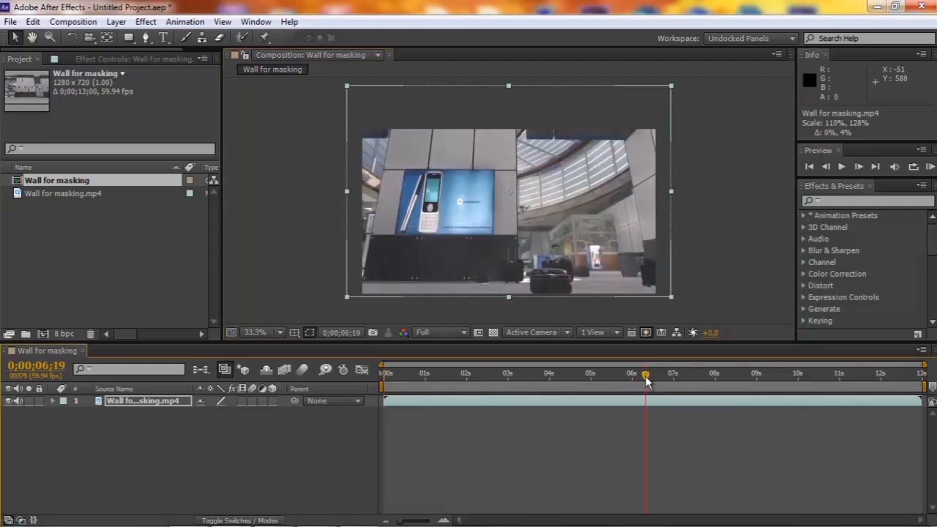
click(669, 376)
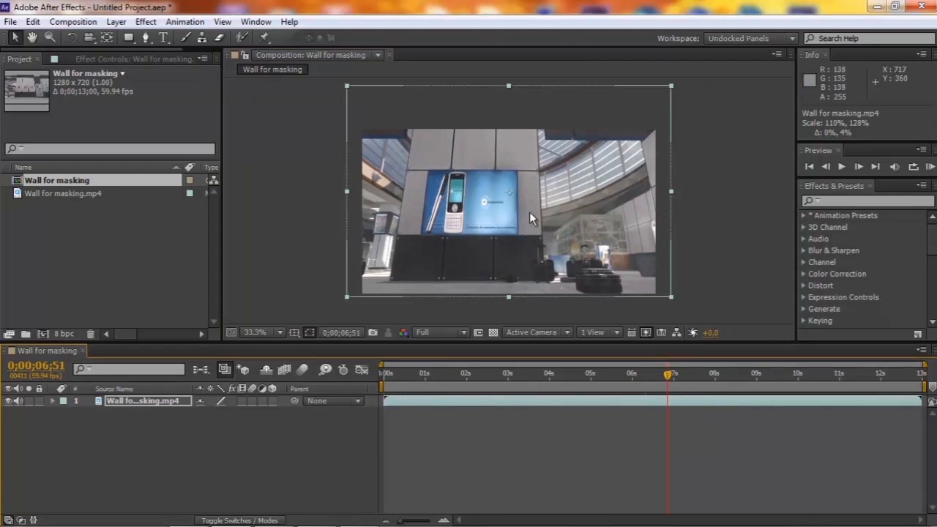
click(595, 379)
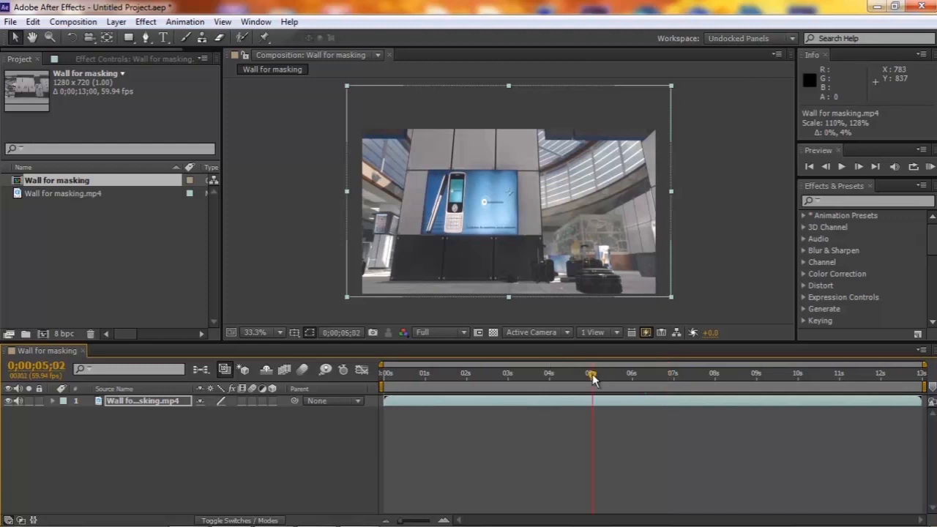
drag(592, 376, 640, 383)
click(616, 374)
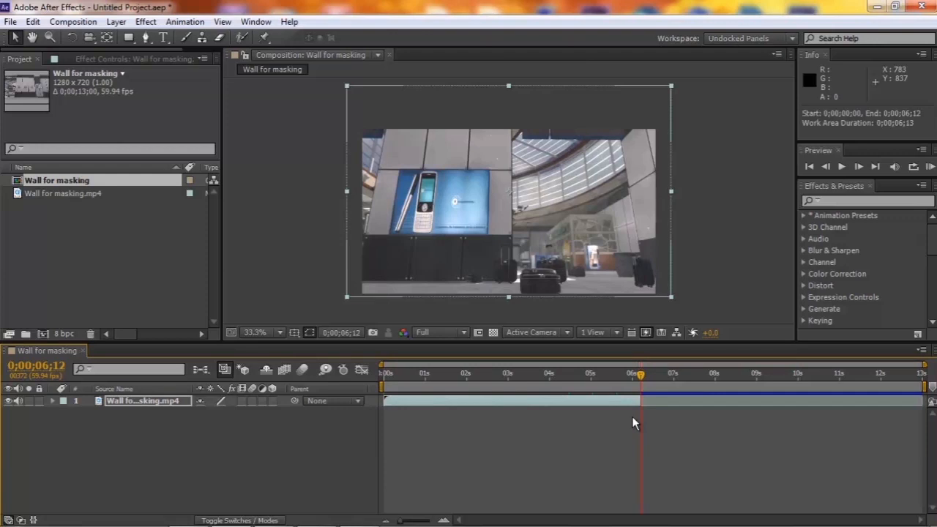
key(n)
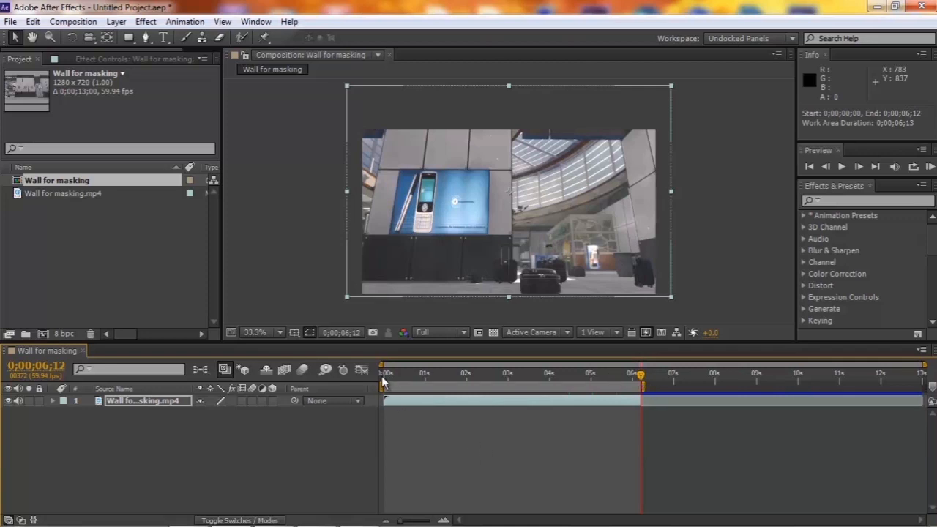
Return to the first frame and add the Wall for masking composition to the render queue.
click(384, 381)
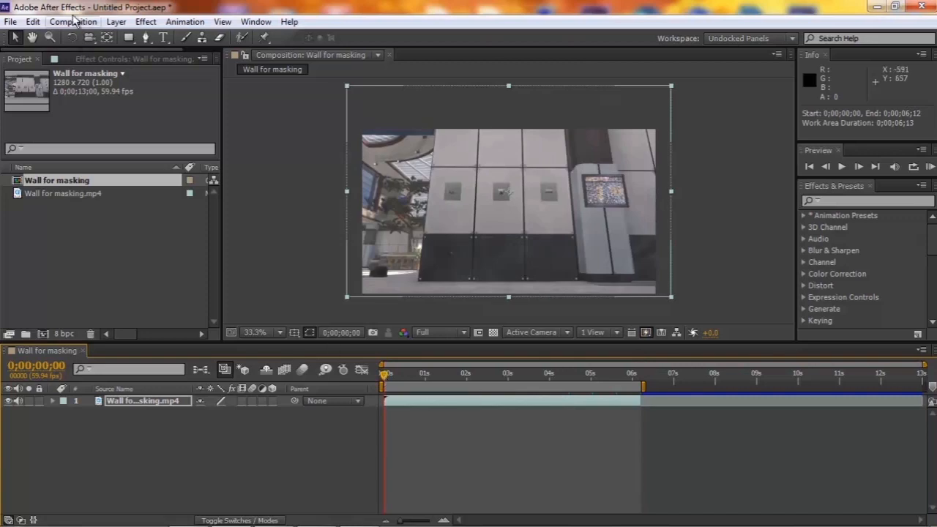
click(281, 333)
click(270, 210)
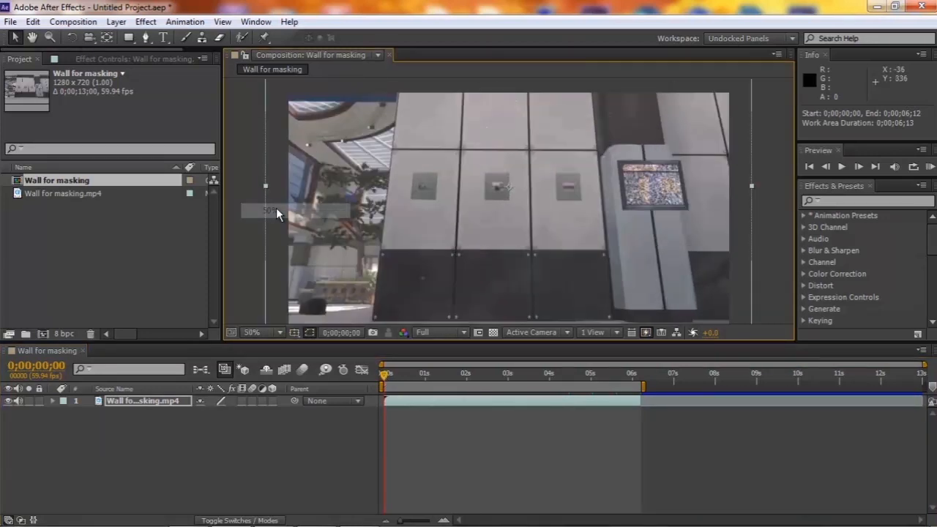
click(73, 21)
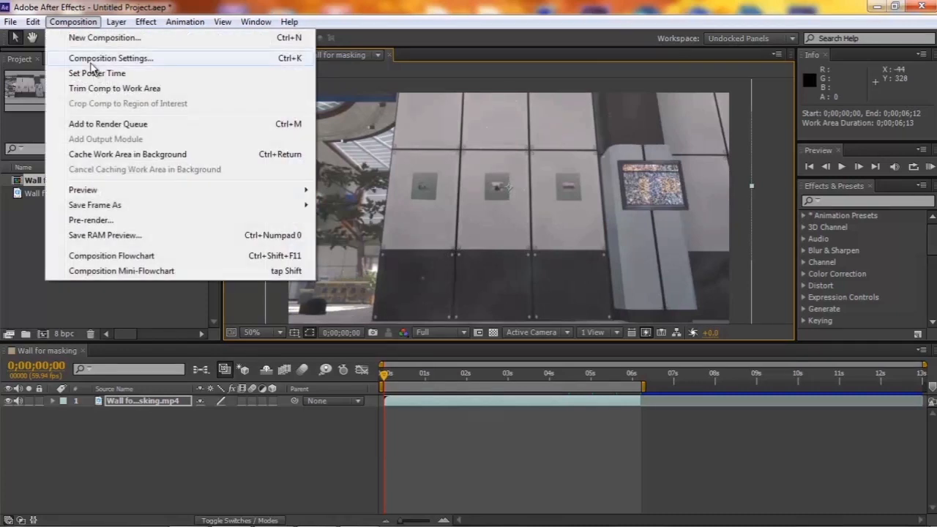
click(112, 122)
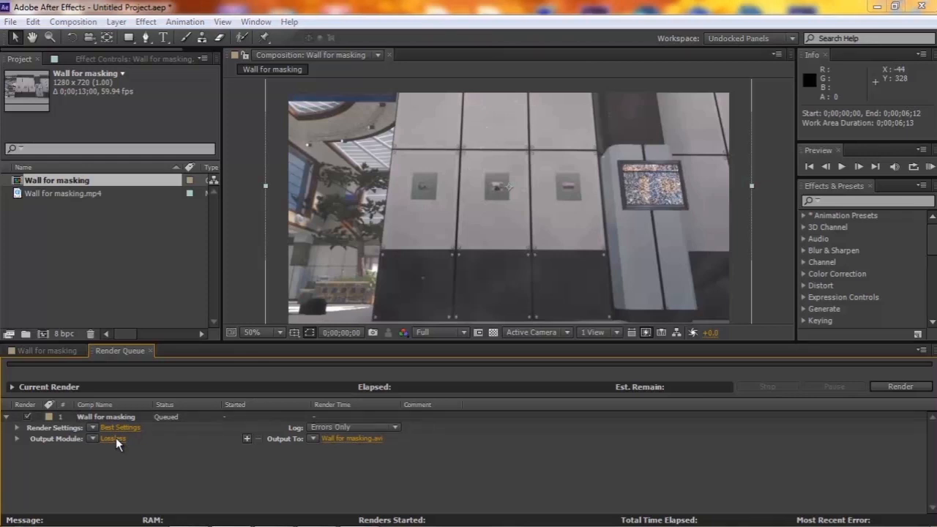
Set the render's output module format to PNG Sequence.
click(113, 438)
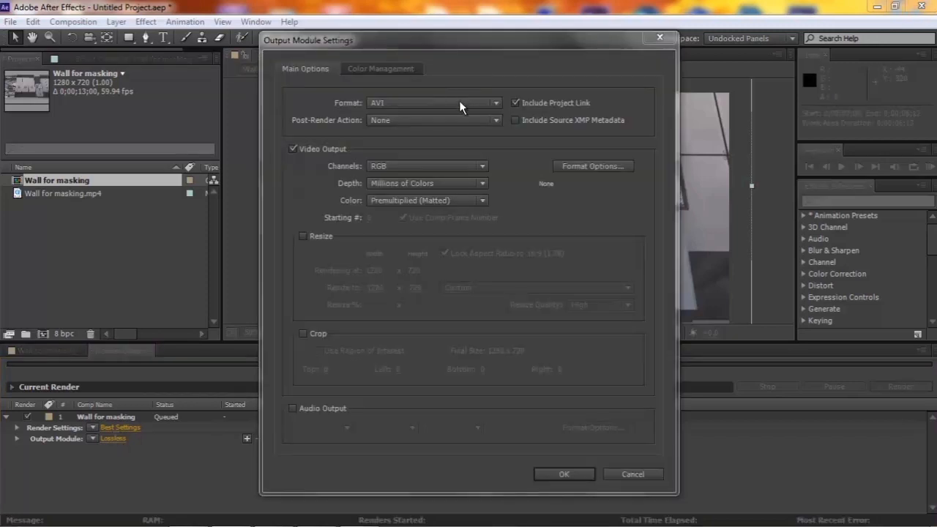
click(462, 102)
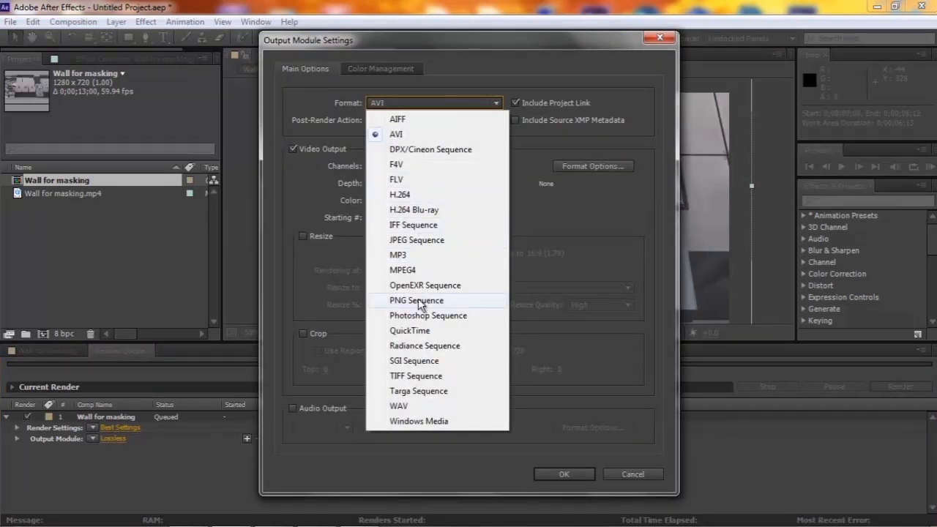
click(425, 300)
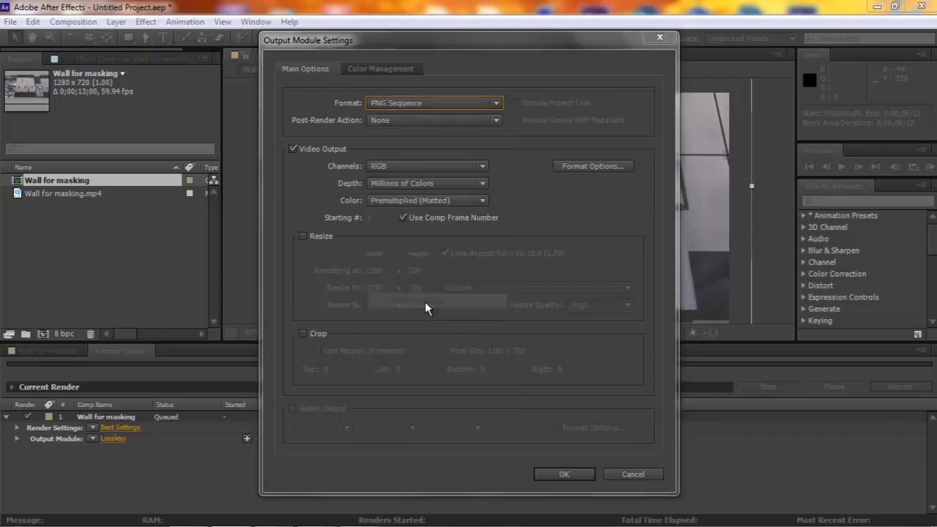
click(563, 474)
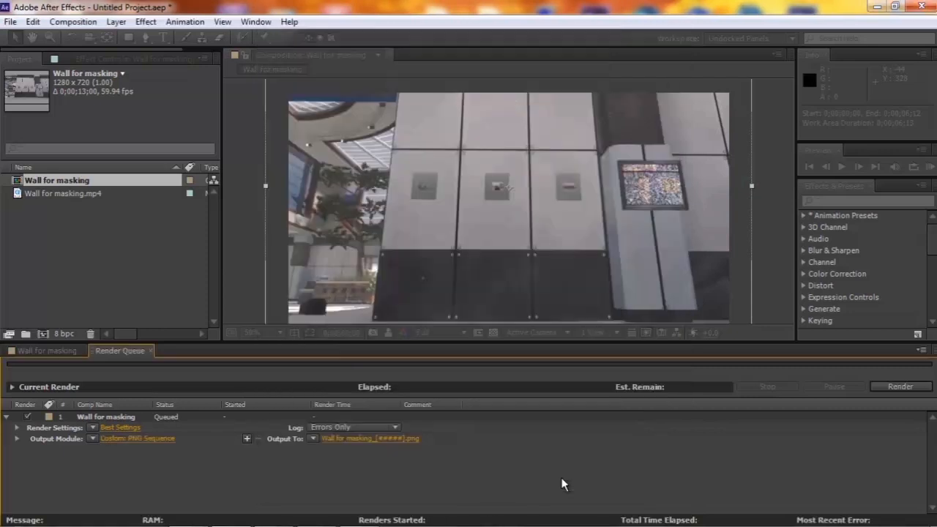
Open the render's output destination, browse the existing frames in the Mt folder, and take Comp 1_00000 as the file name.
click(398, 439)
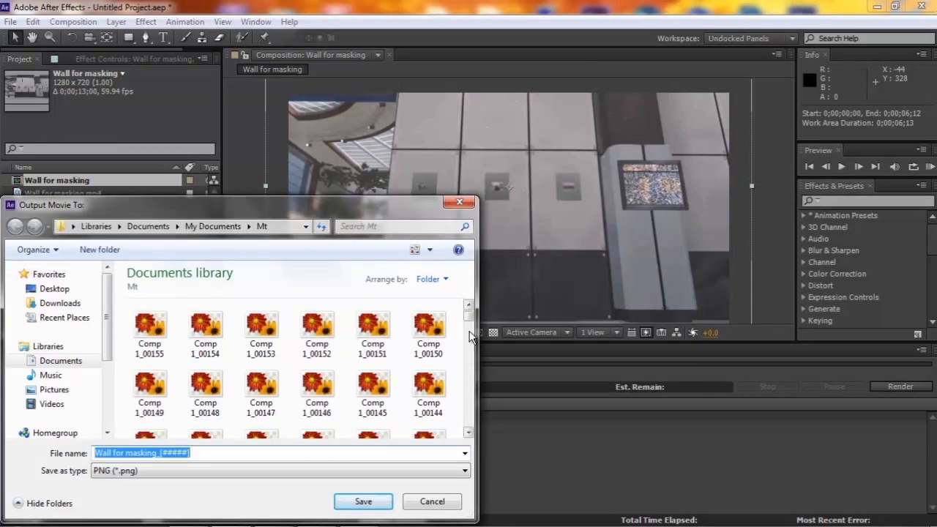
drag(469, 315, 482, 443)
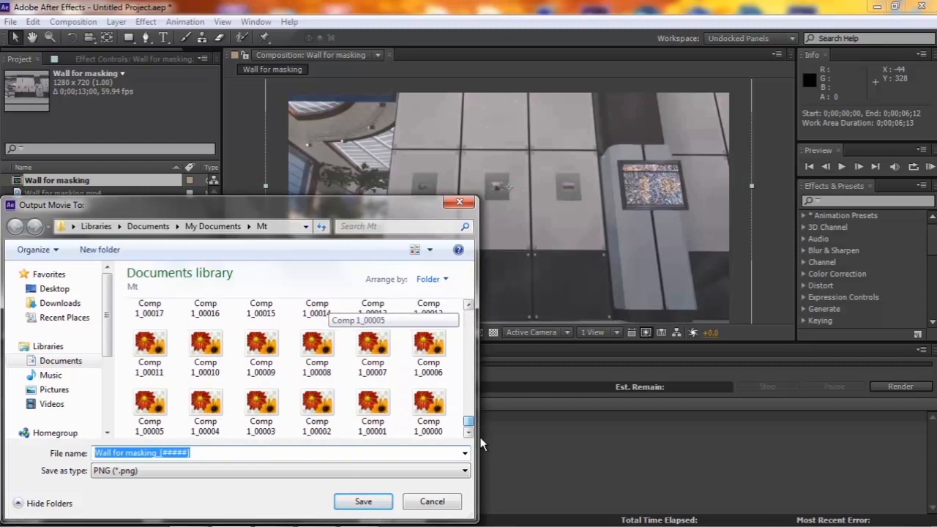
scroll(462, 355, up, 9)
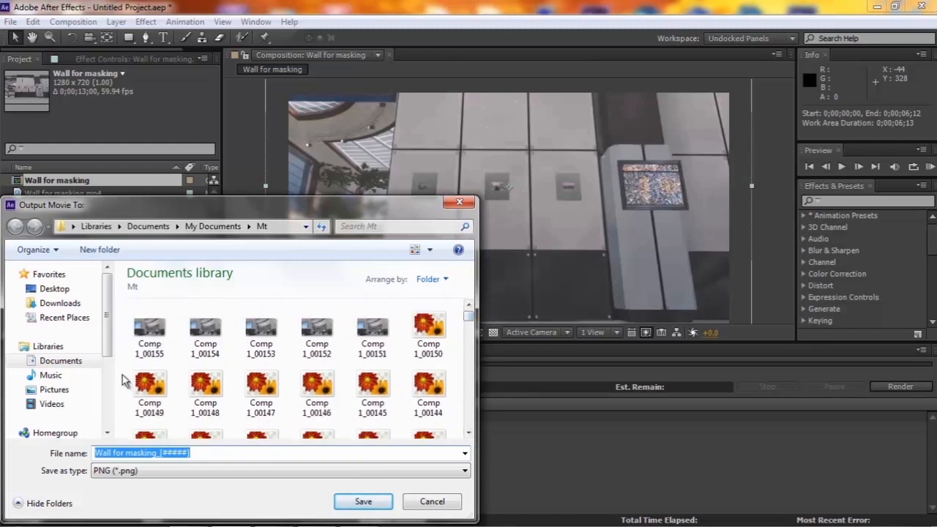
click(122, 375)
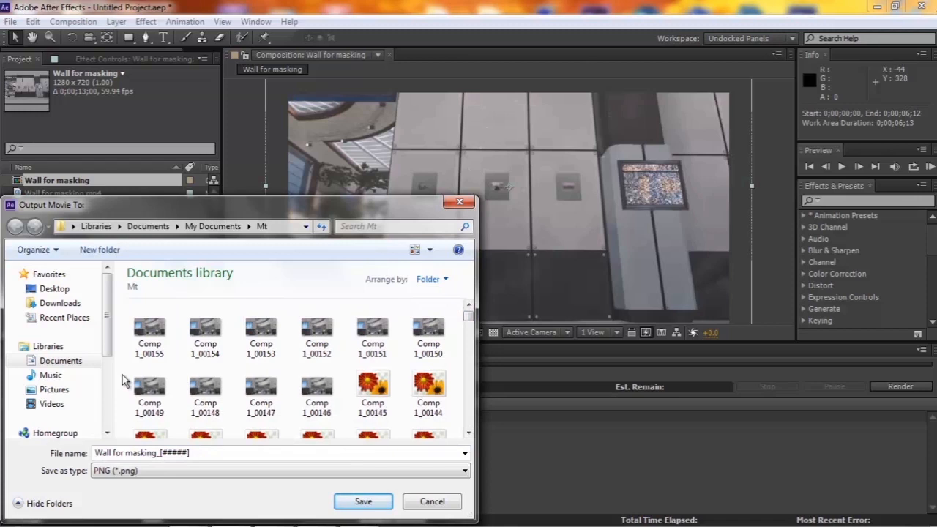
drag(466, 337, 456, 429)
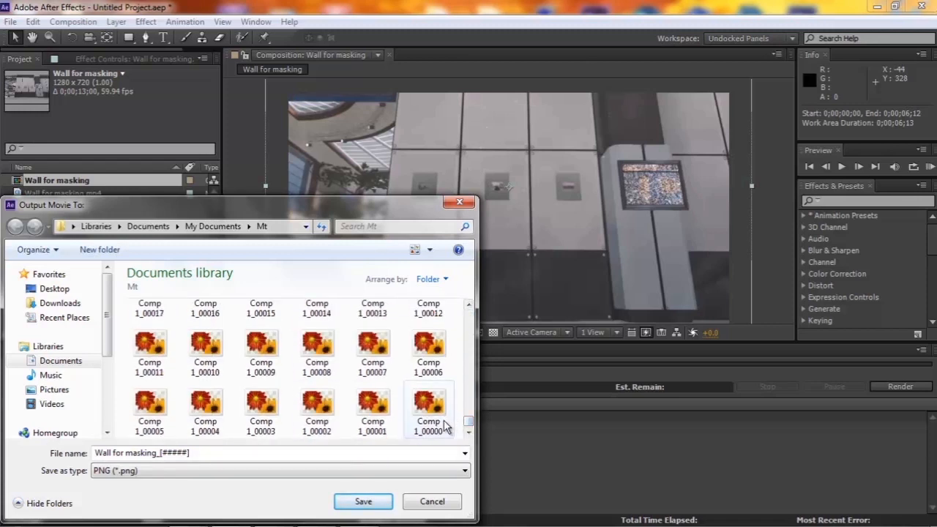
click(445, 424)
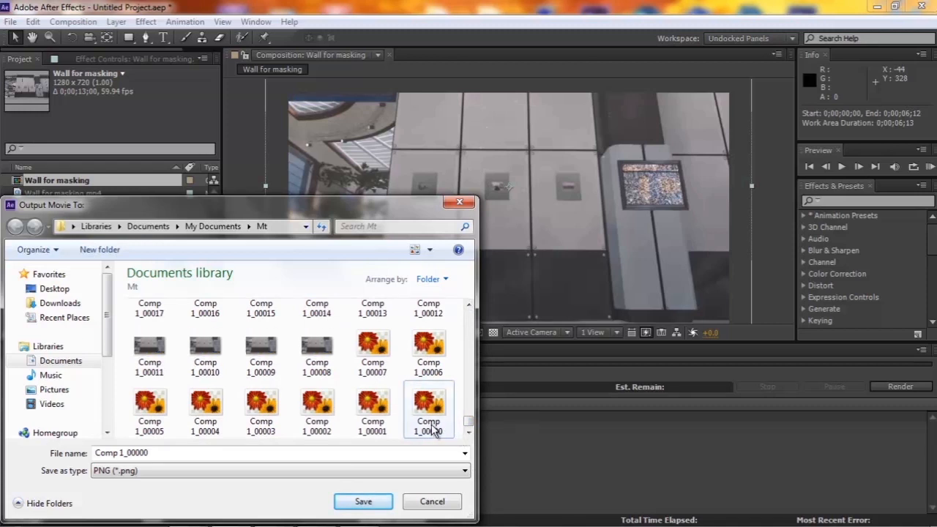
Delete the old Mt folder from the Documents library.
click(63, 364)
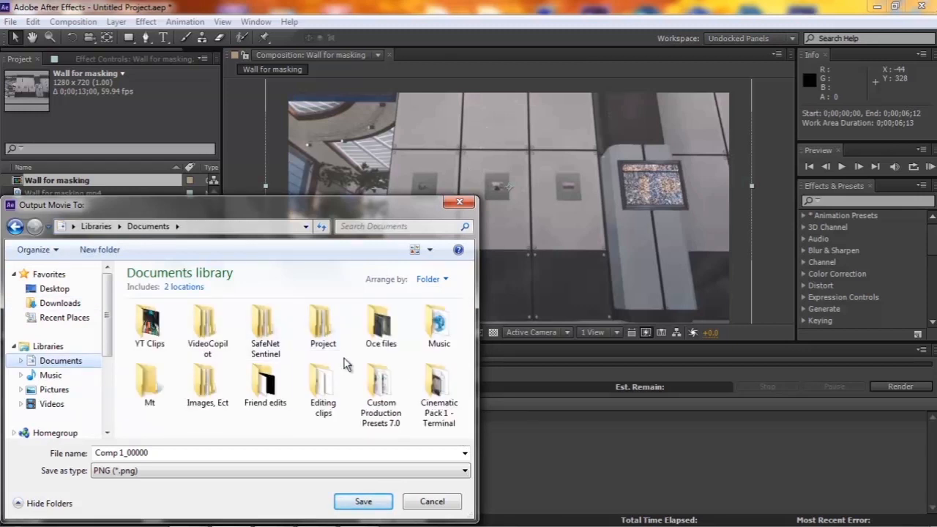
click(149, 381)
key(Delete)
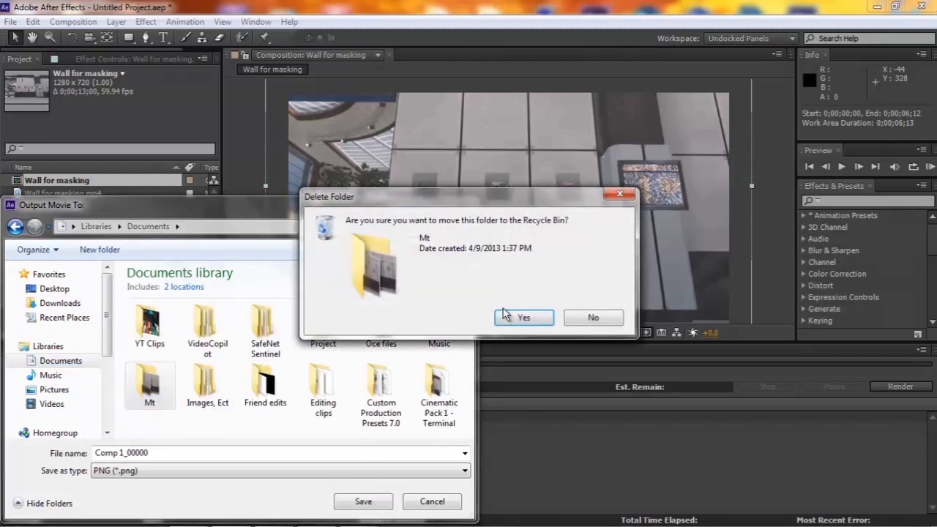
click(503, 314)
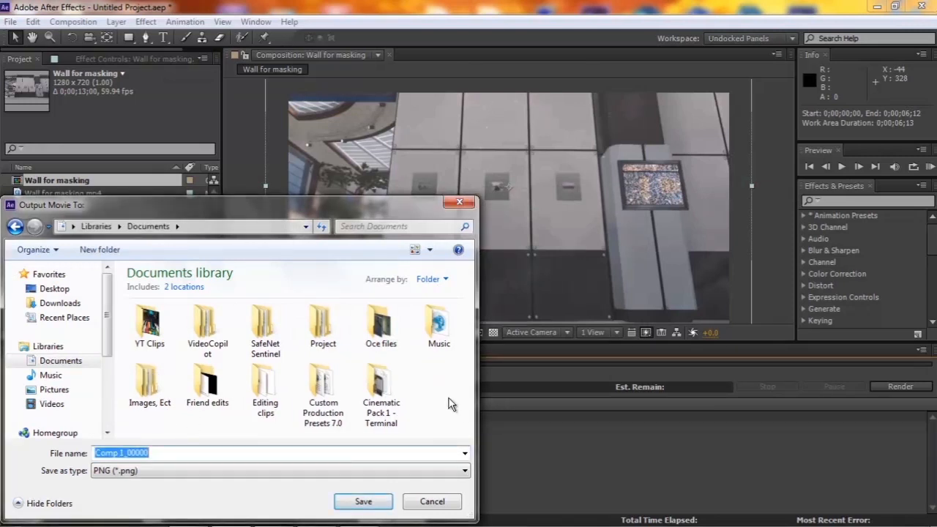
Create a new folder named MT in the Documents library.
right_click(449, 398)
mouse_move(490, 368)
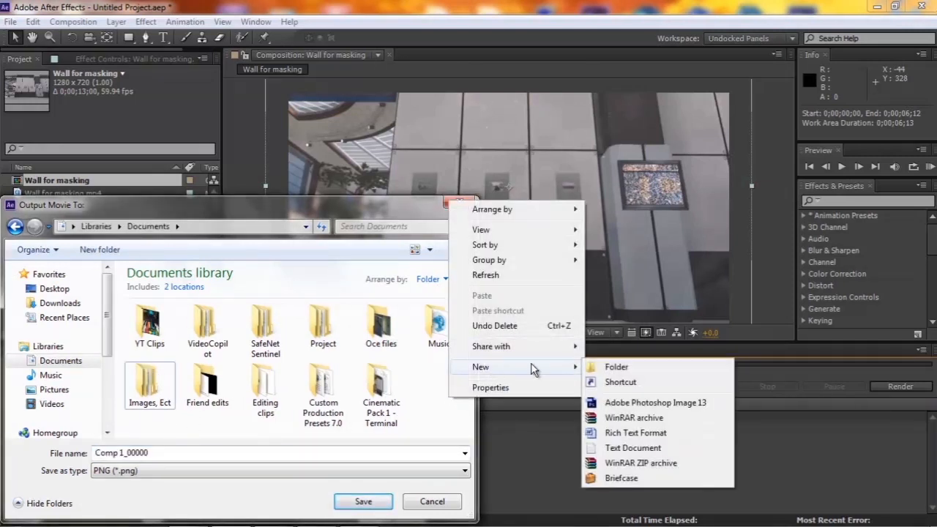
click(616, 366)
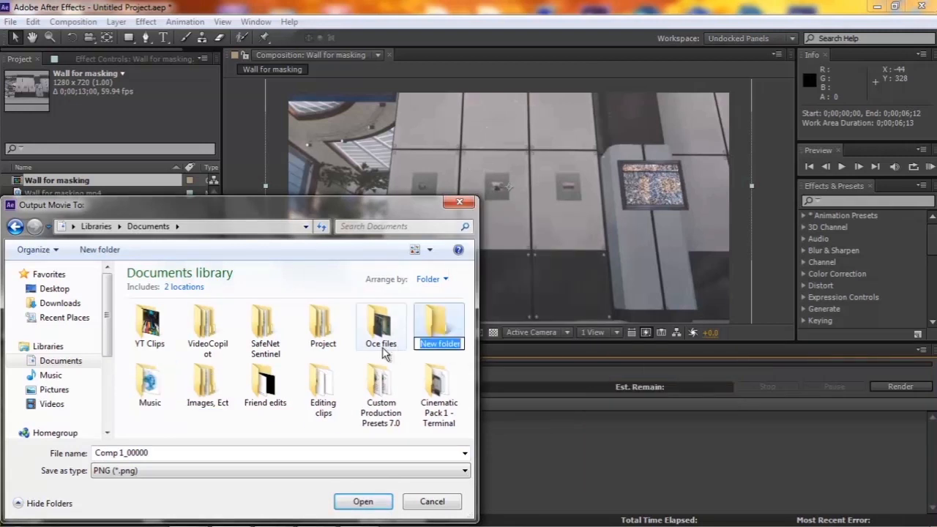
text(MT)
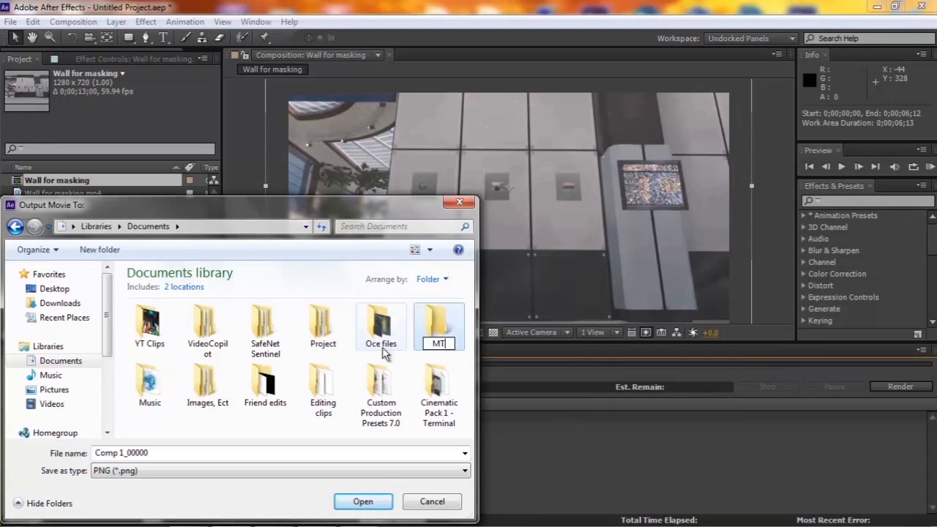
key(Return)
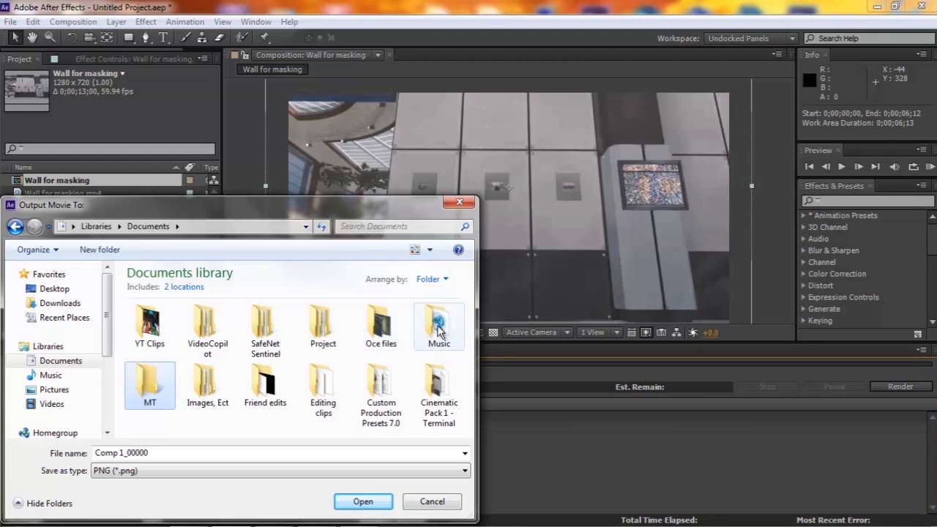
Save the output as Comp 1_00000 inside the MT folder and start the render.
double_click(144, 377)
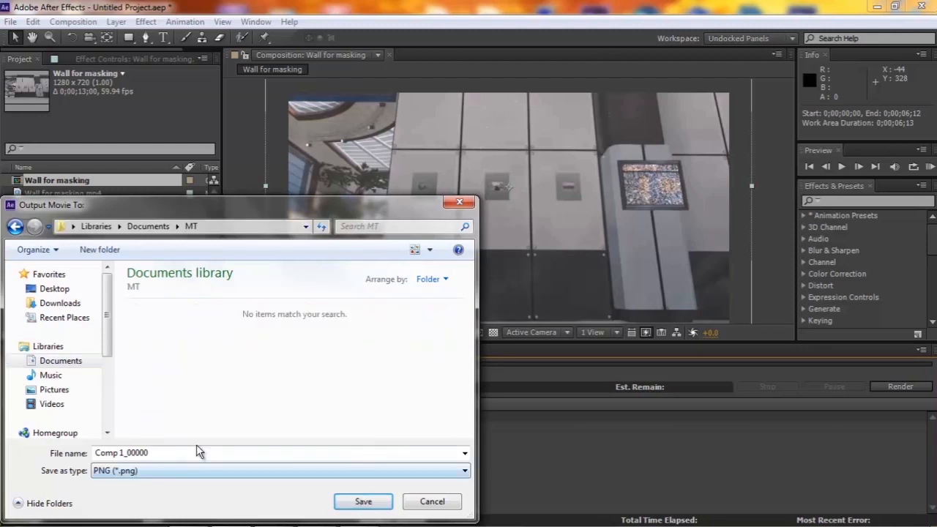
click(362, 502)
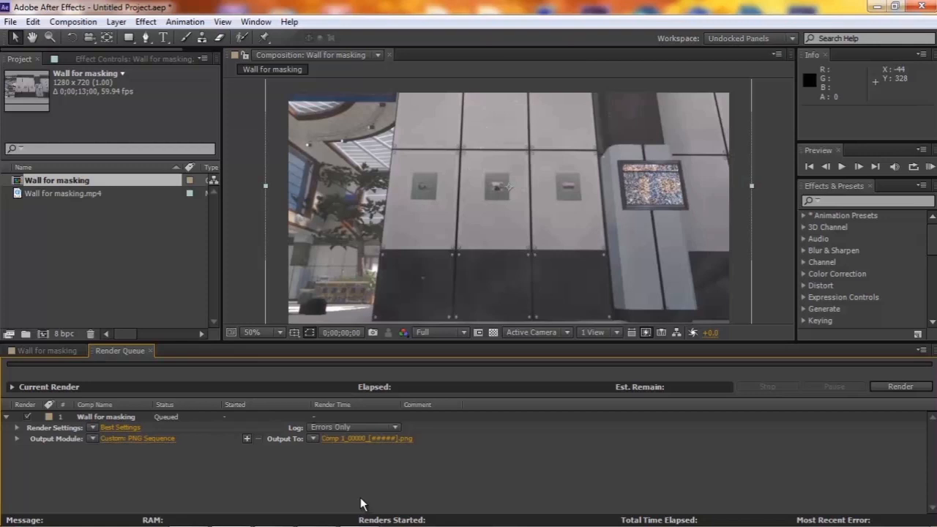
click(889, 386)
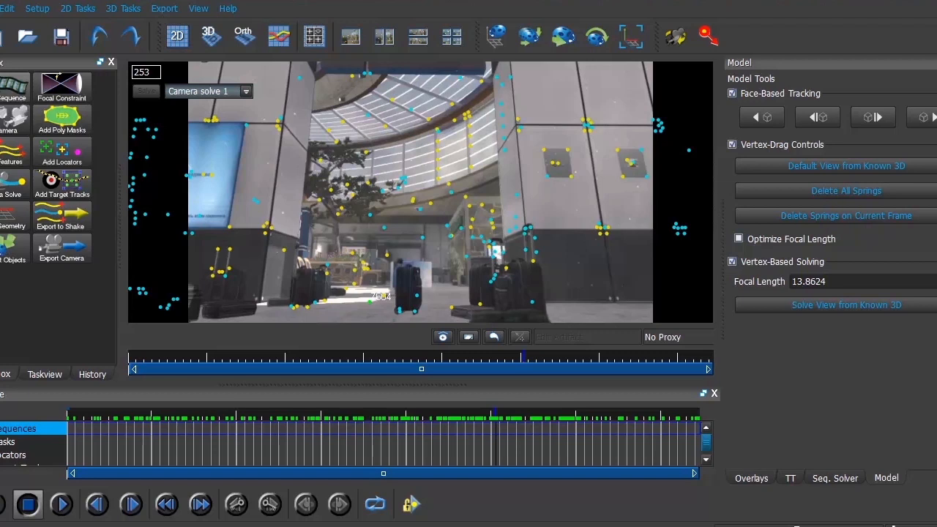
Switch to boujou and review the MT folder's PNG frames and the frame rate options for importing a sequence, without importing anything.
click(12, 87)
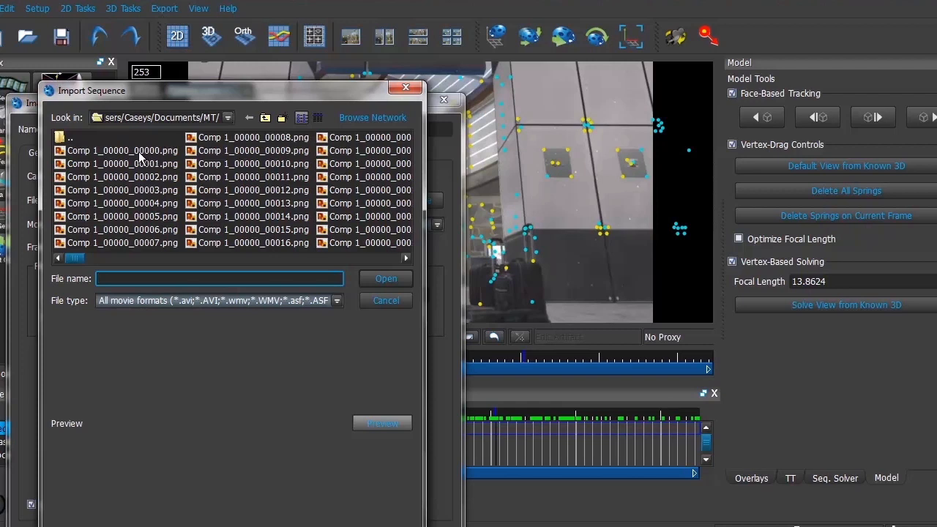
click(229, 122)
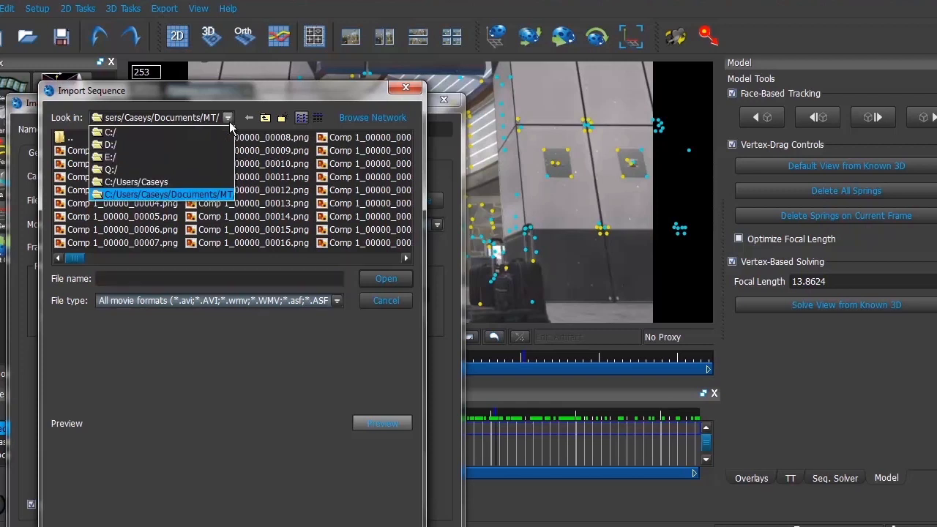
click(350, 95)
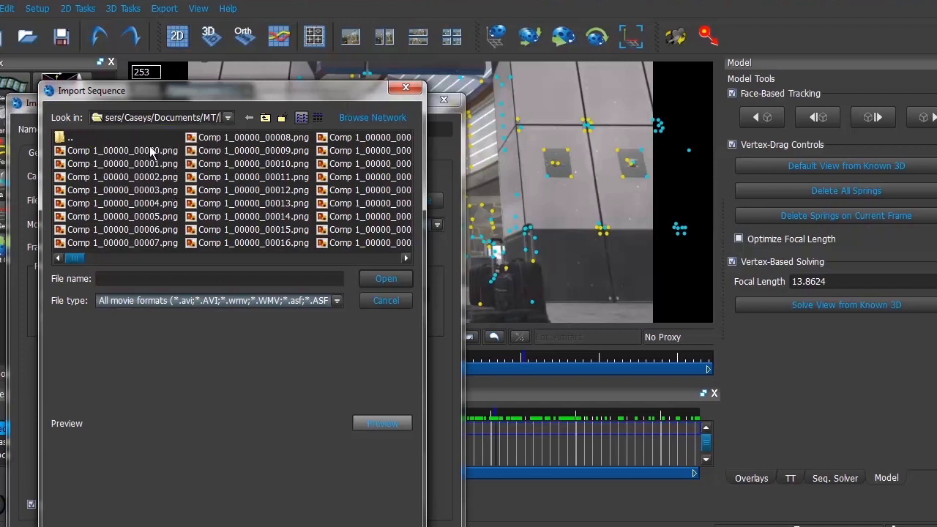
click(411, 92)
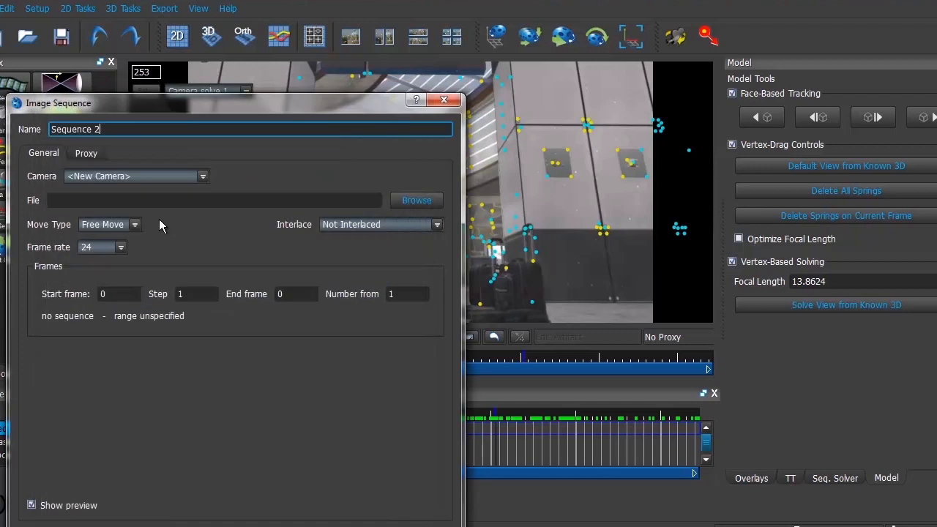
click(121, 248)
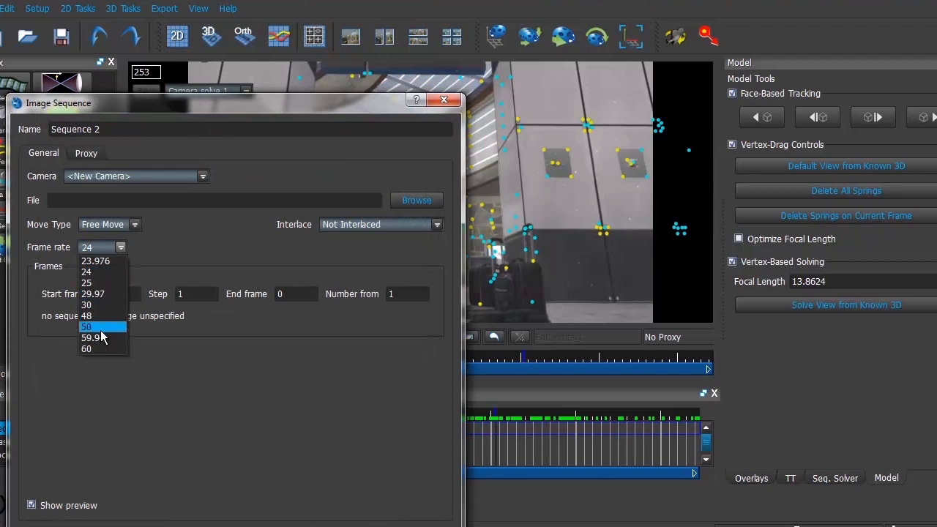
click(445, 102)
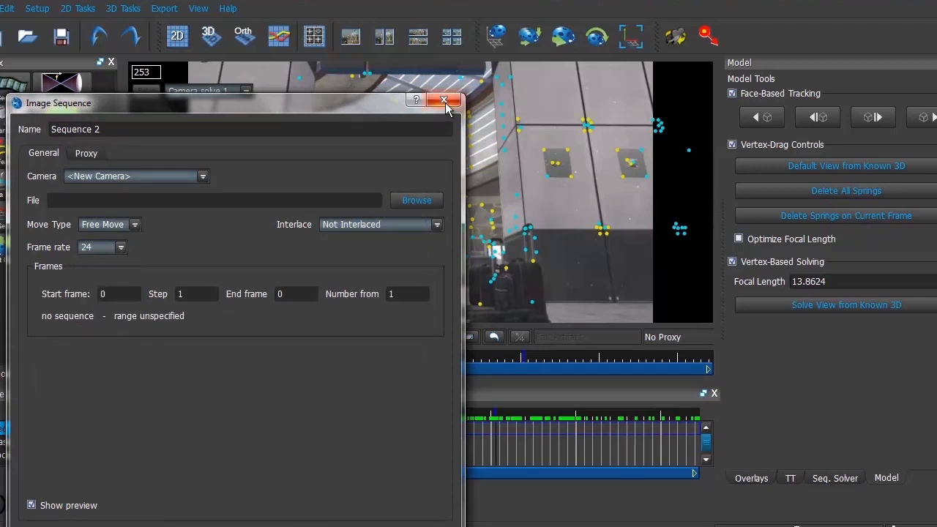
click(445, 98)
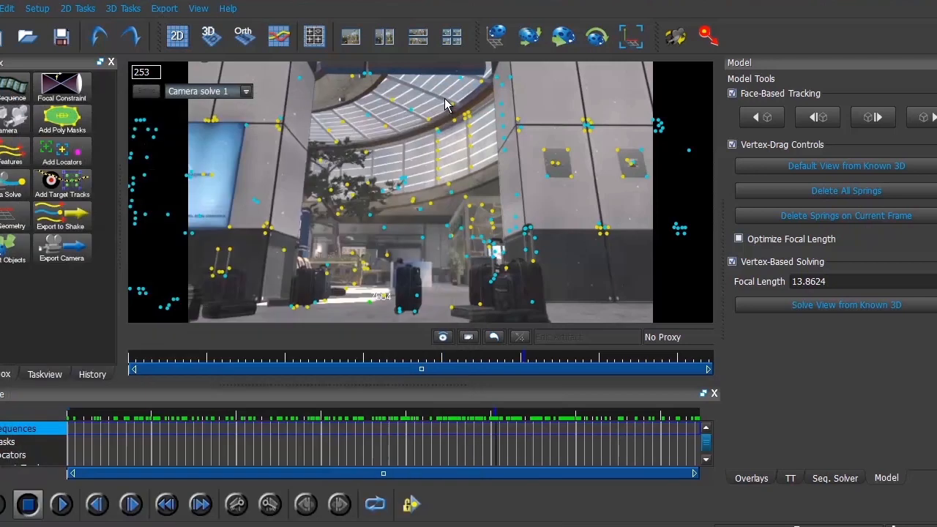
Review the feature tracking properties and the advanced camera solve properties for Sequence 1 without starting either one.
click(3, 158)
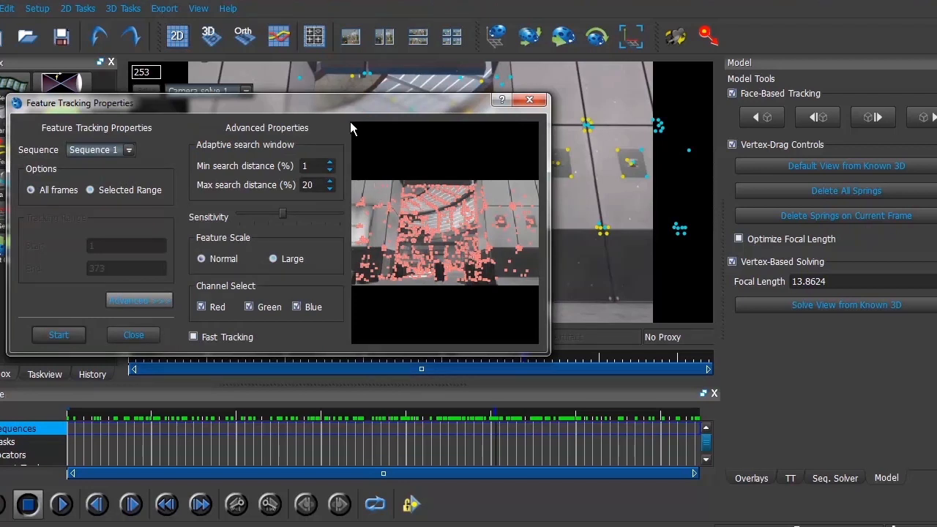
click(536, 106)
click(12, 189)
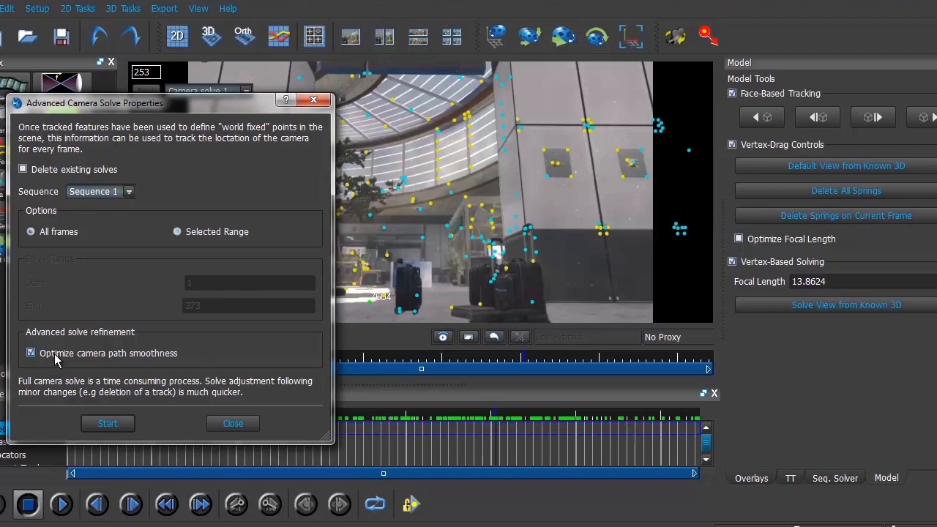
click(313, 100)
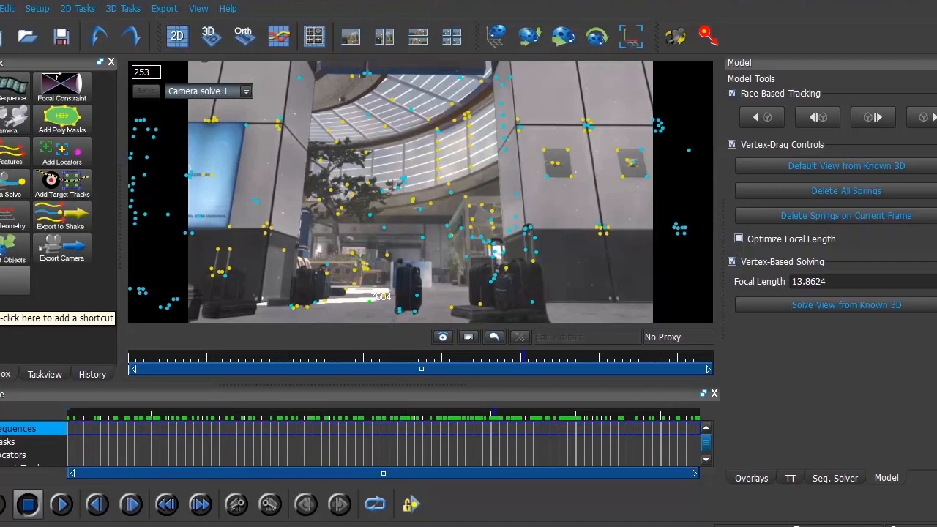
Open the scene geometry settings and go to frame 126 of the tracked sequence.
click(15, 212)
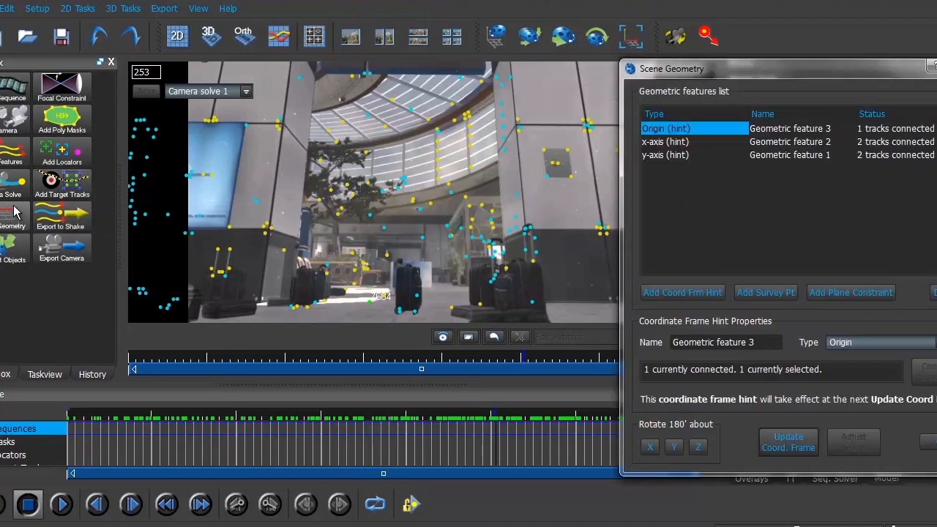
drag(547, 415, 279, 419)
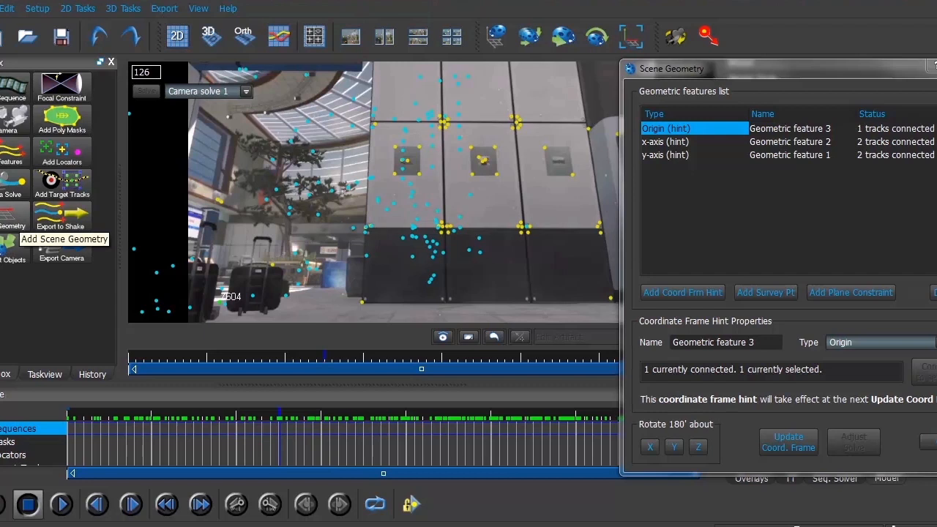
Add another coordinate frame hint to review its type options, and delete that hint.
click(685, 296)
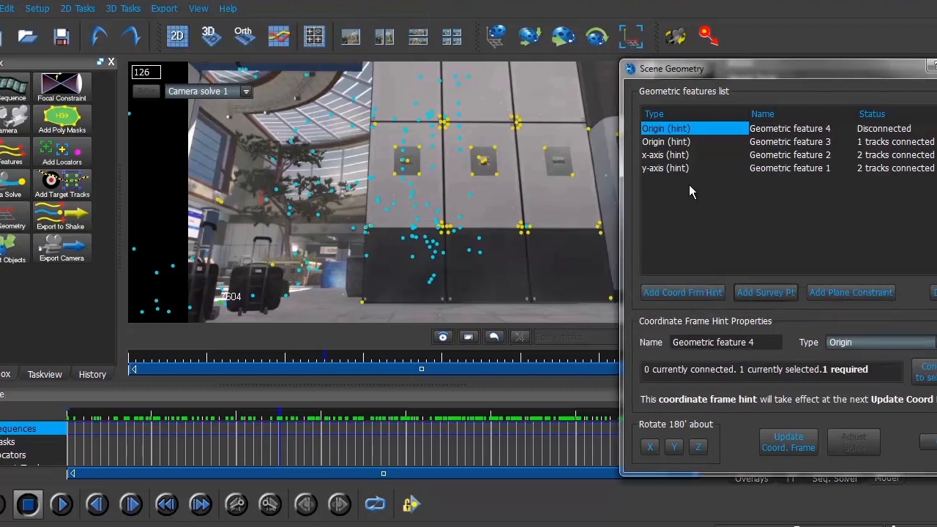
click(854, 342)
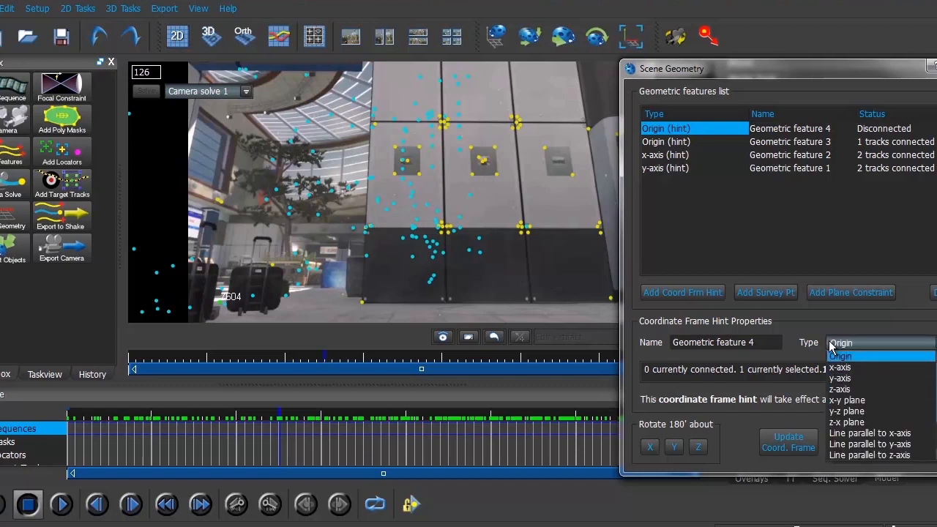
click(834, 312)
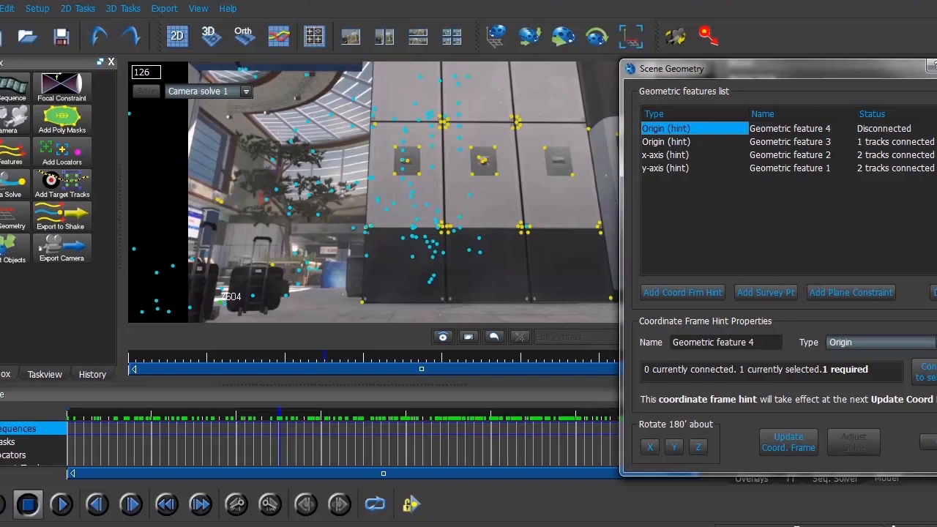
key(Delete)
Examine the tracks connected to the x-axis and y-axis hints, go to frame 291, and select track 5065.
click(679, 143)
click(674, 157)
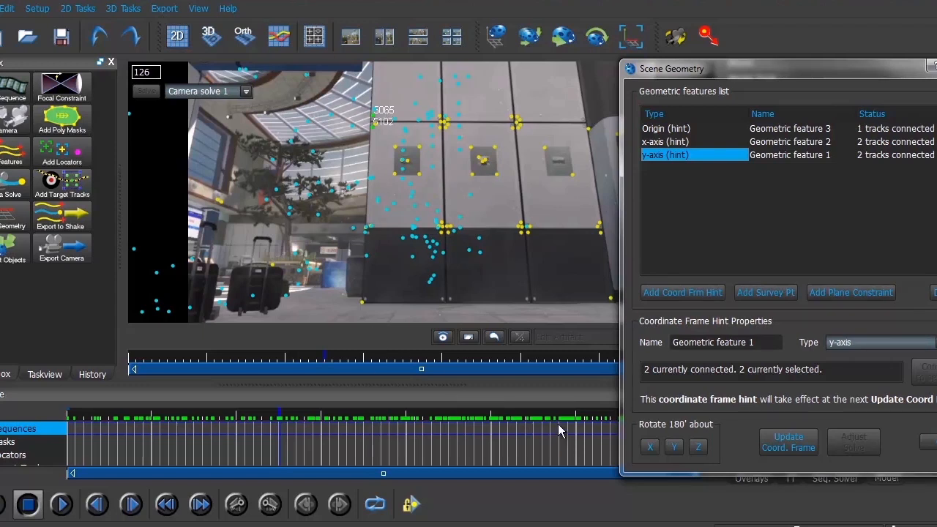
mouse_move(560, 418)
mouse_down()
mouse_move(533, 415)
mouse_move(535, 403)
mouse_move(580, 398)
mouse_move(550, 410)
mouse_up()
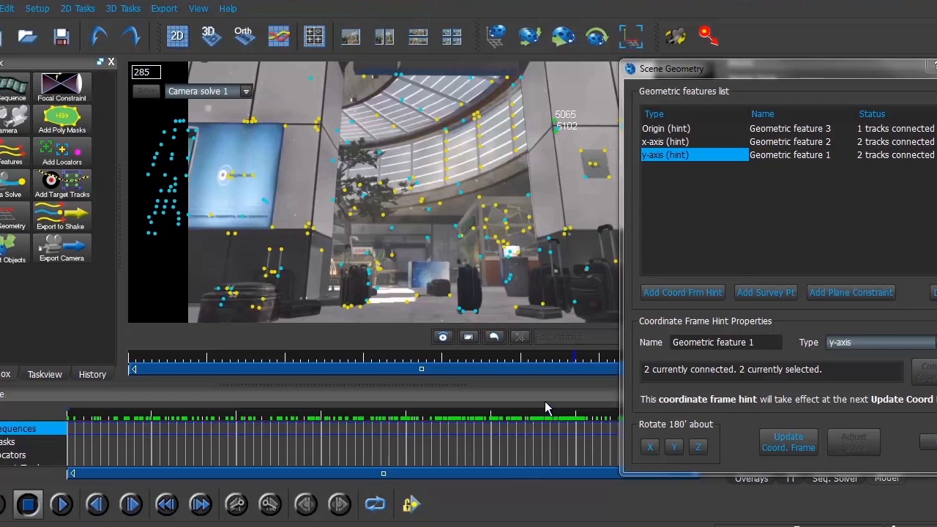
drag(541, 415, 559, 421)
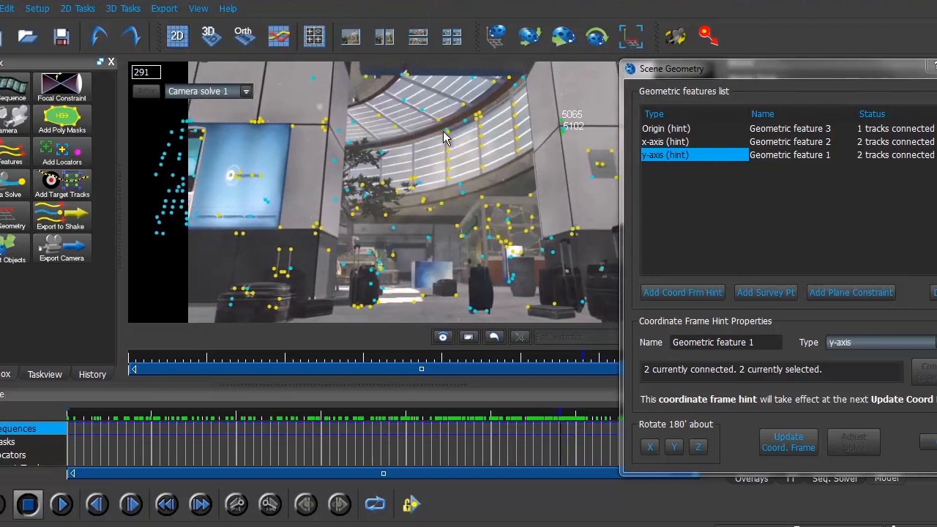
click(562, 121)
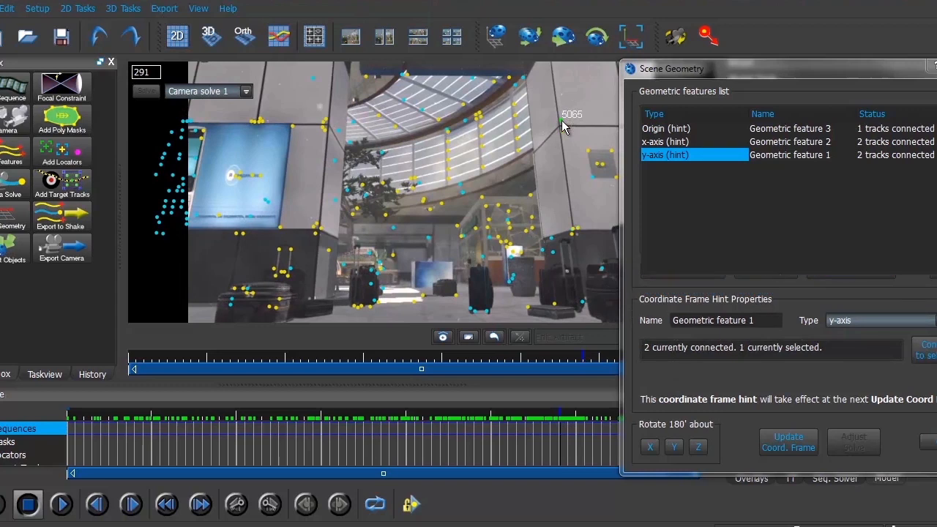
Examine the tracks connected to the y-axis, x-axis and origin hints, viewing the x-axis tracks at frames 253 and 250.
ctrl+click(562, 129)
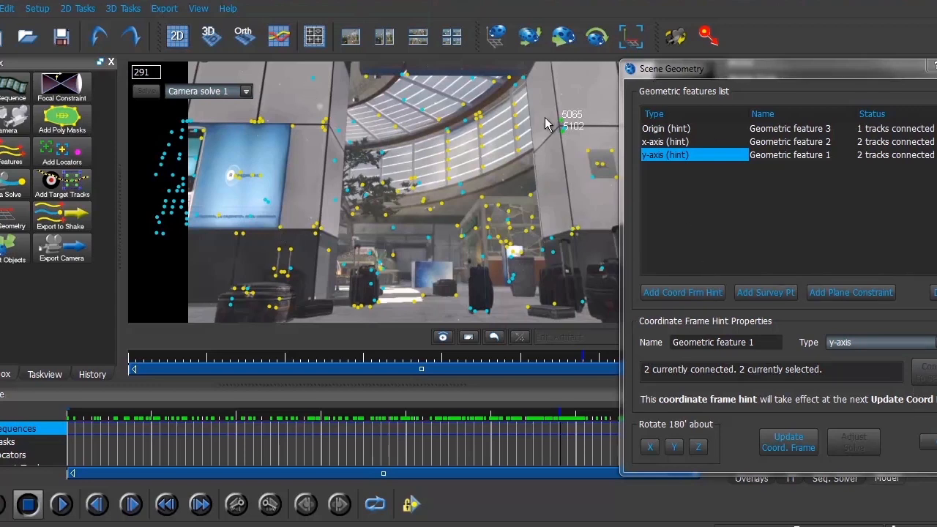
click(674, 142)
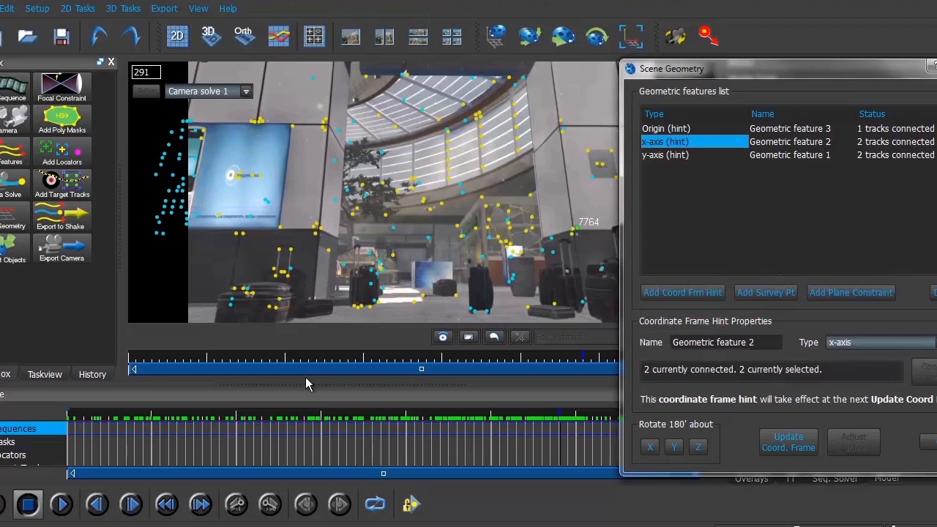
drag(373, 418, 409, 428)
drag(436, 427, 496, 414)
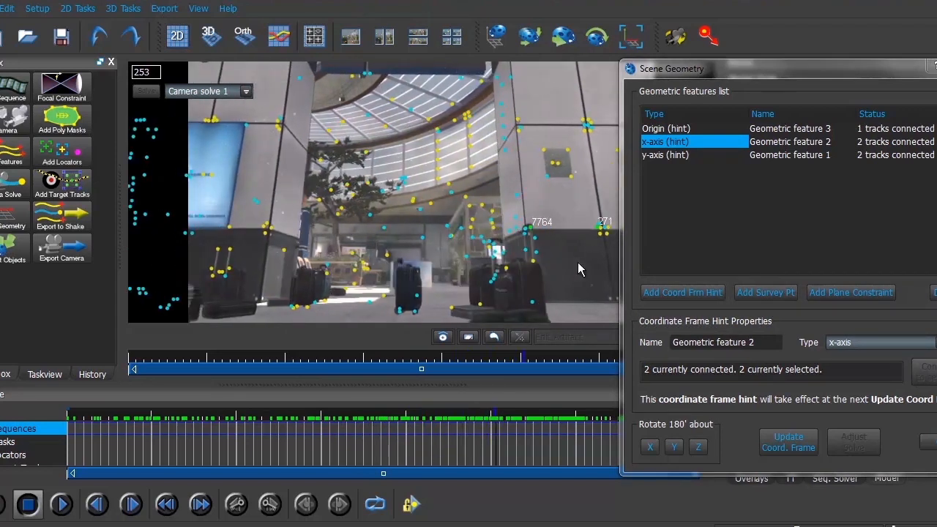
drag(720, 74, 761, 86)
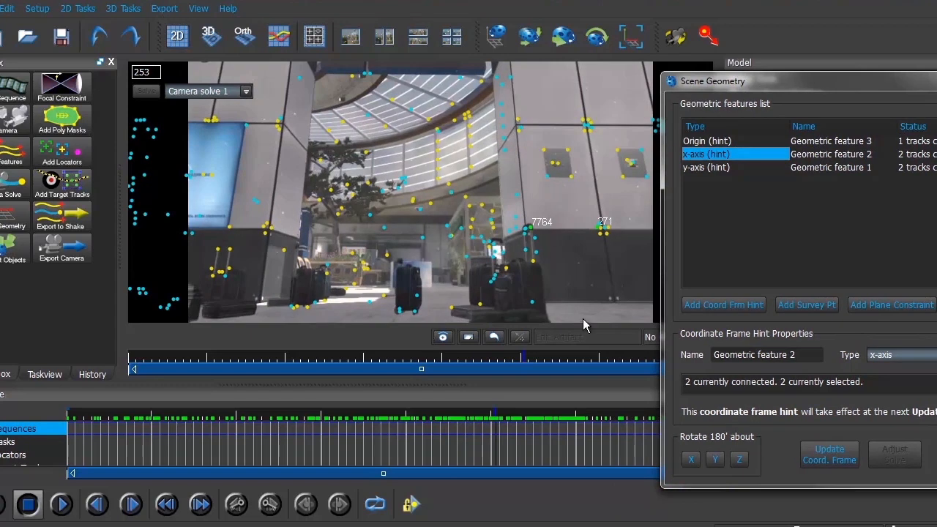
click(470, 414)
mouse_move(496, 423)
mouse_down()
mouse_move(517, 422)
mouse_move(491, 424)
mouse_up()
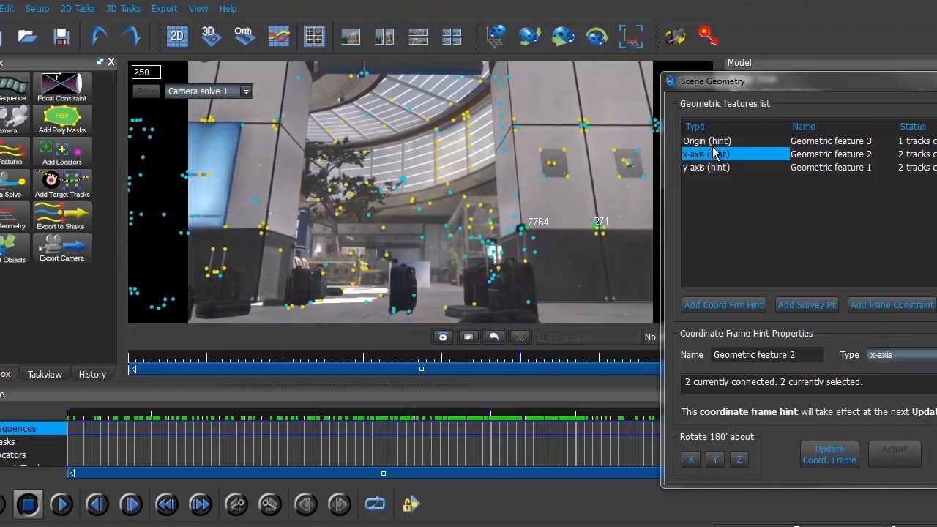
click(713, 140)
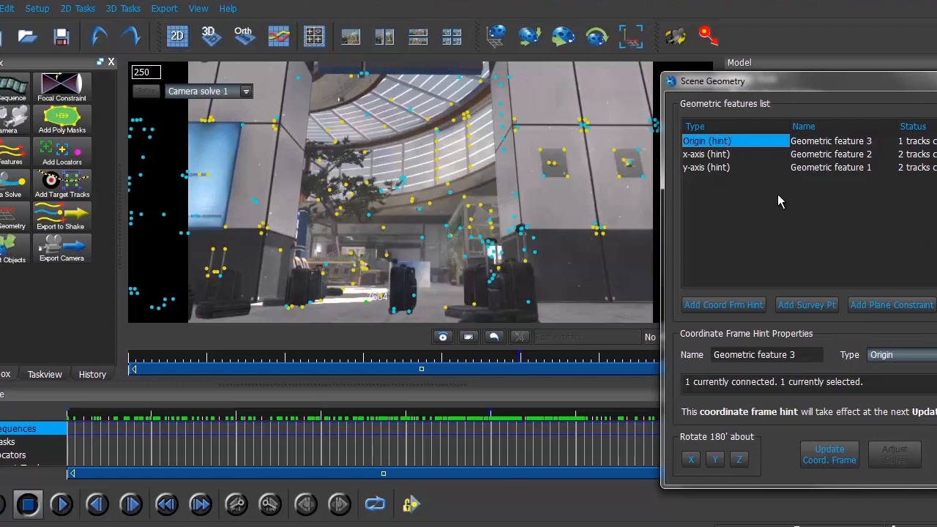
Update the coordinate frame from the geometry hints and close the scene geometry settings.
click(827, 457)
drag(936, 88, 926, 83)
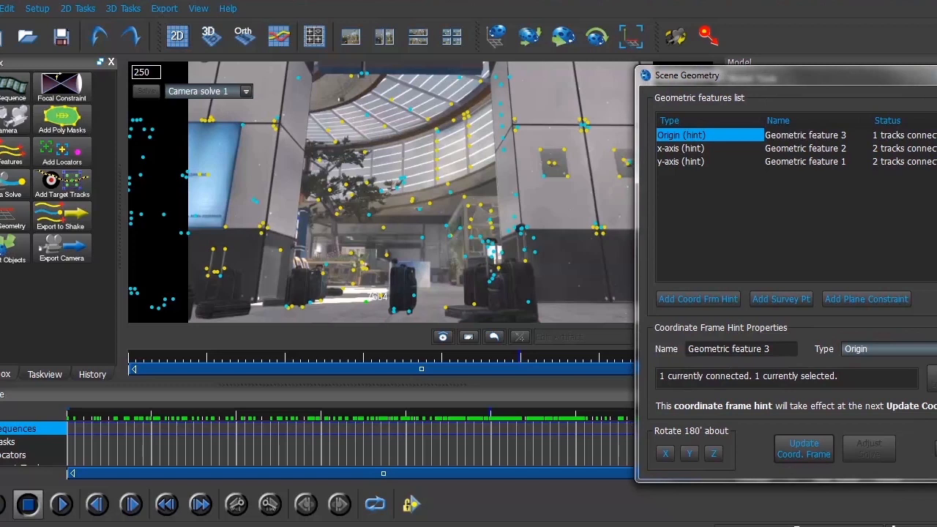
click(936, 76)
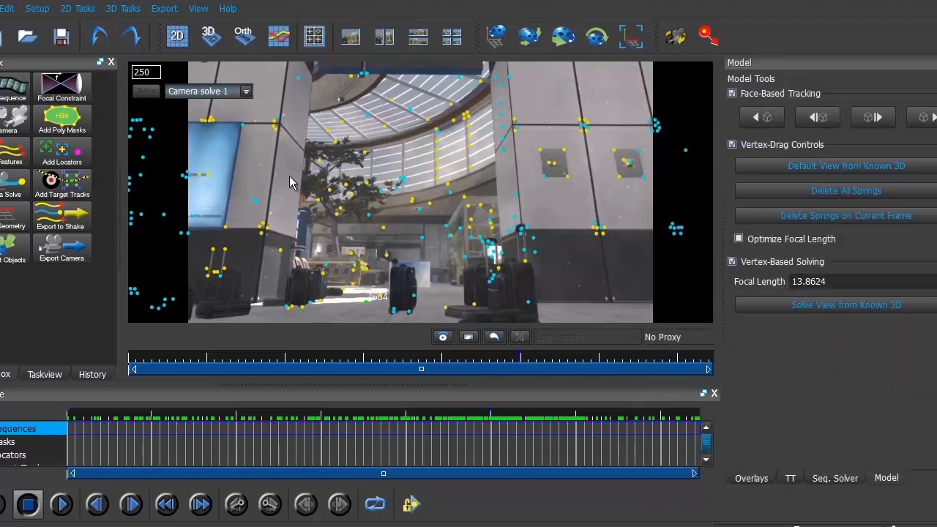
Set up the camera export for Camera solve 1 as After Effects (Maya) (*.ma) with the scene scaled by 1000.
click(57, 255)
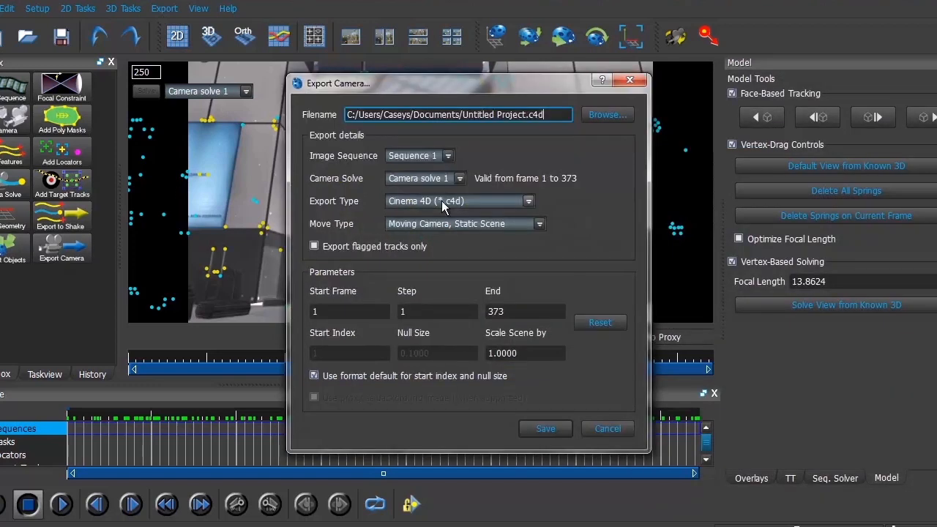
click(442, 201)
click(442, 229)
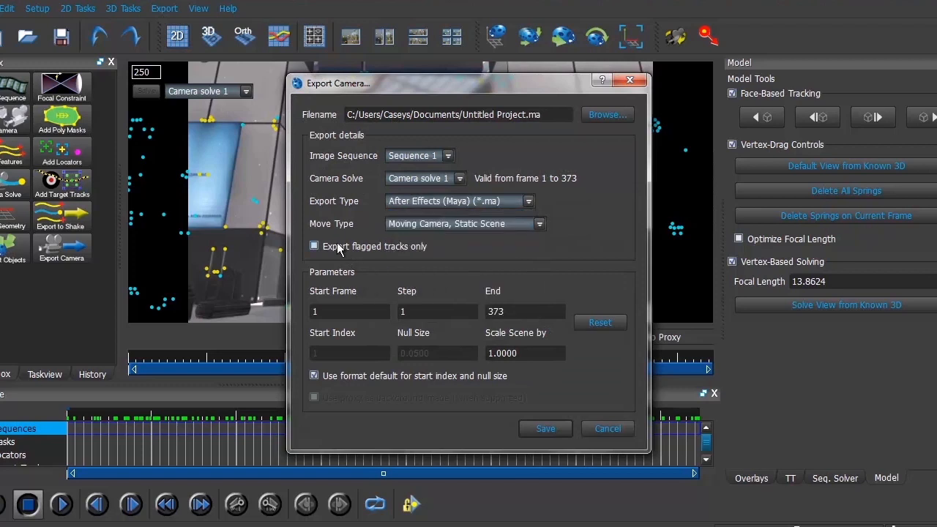
double_click(527, 354)
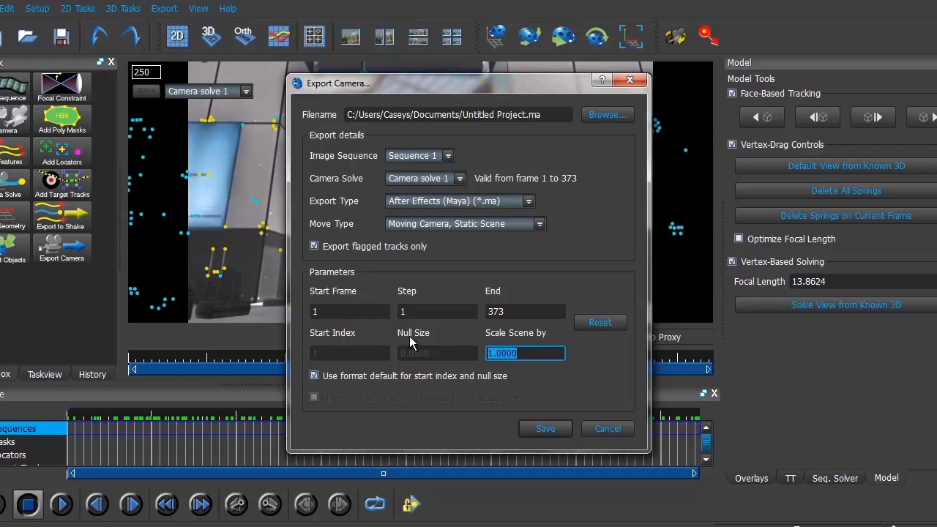
text(1000)
click(604, 113)
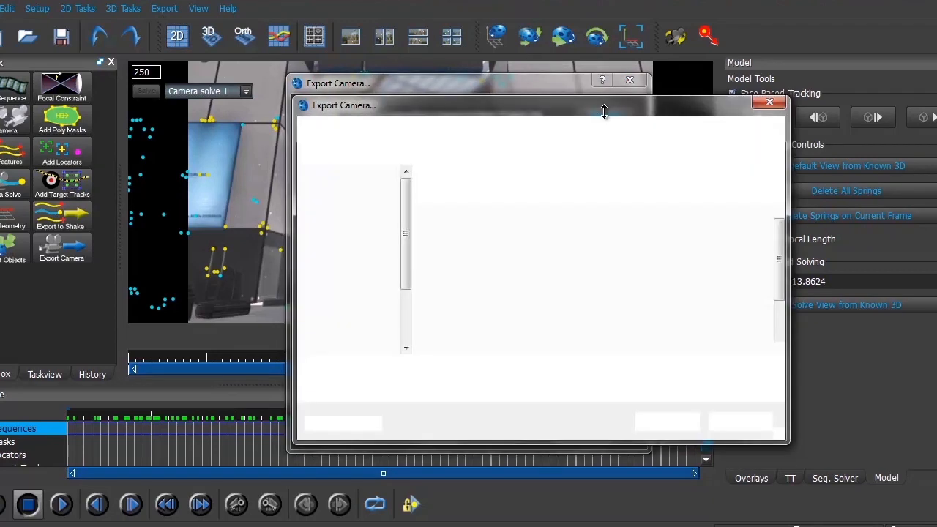
scroll(785, 256, down, 3)
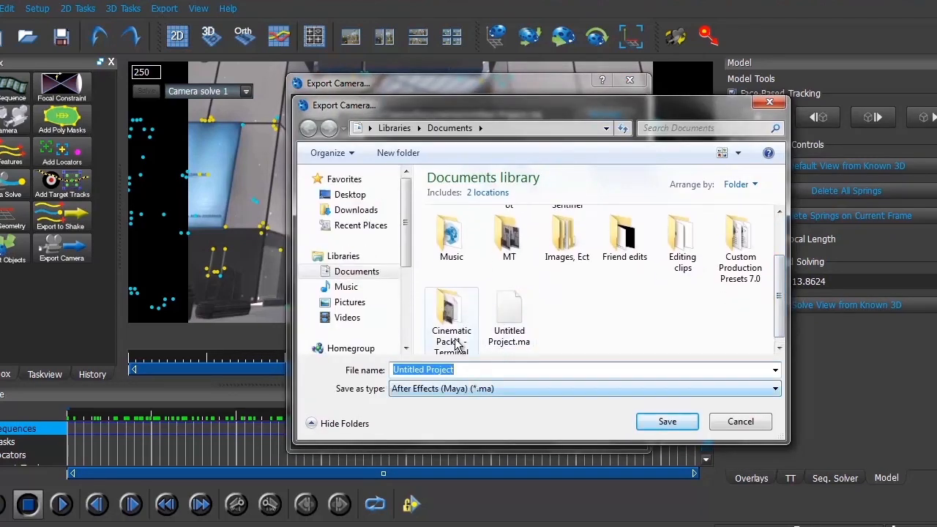
click(759, 428)
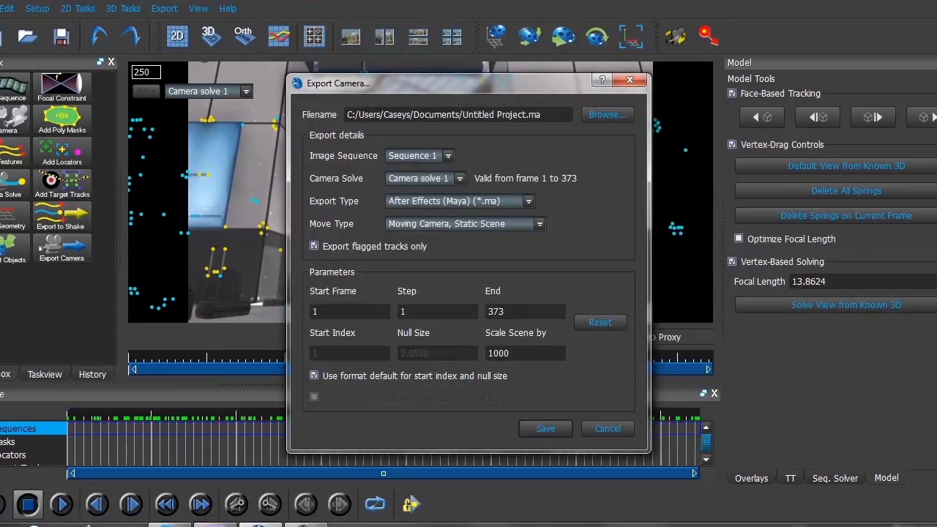
Switch to Adobe After Effects and open the Untitled Project composition that holds the solved camera.
mouse_move(214, 523)
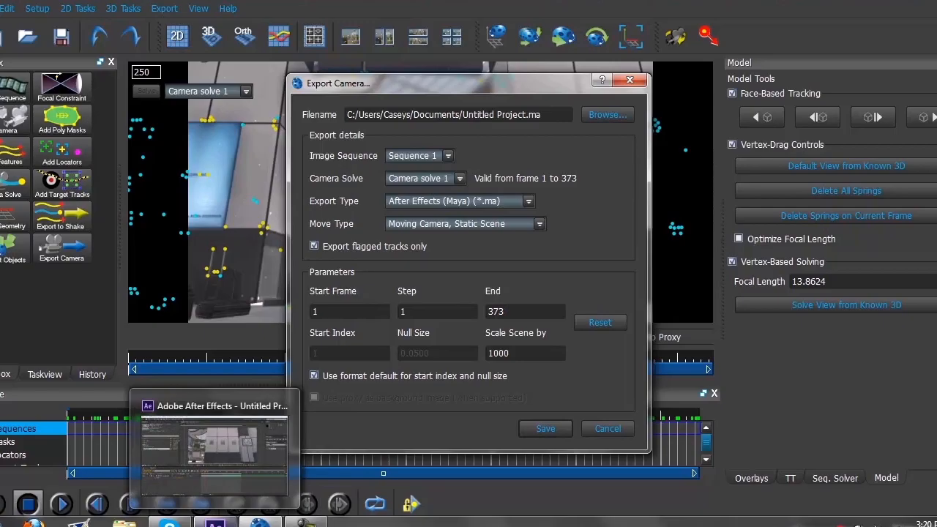
click(215, 450)
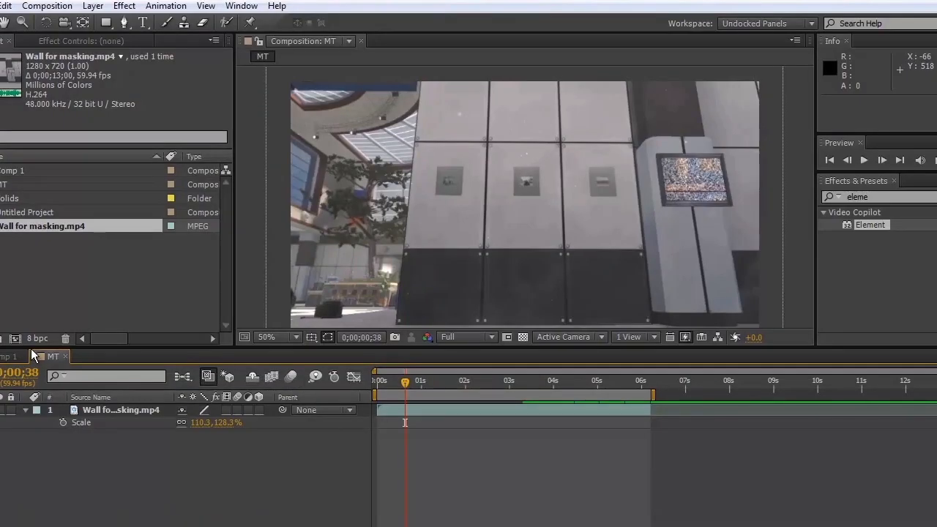
click(32, 214)
click(12, 176)
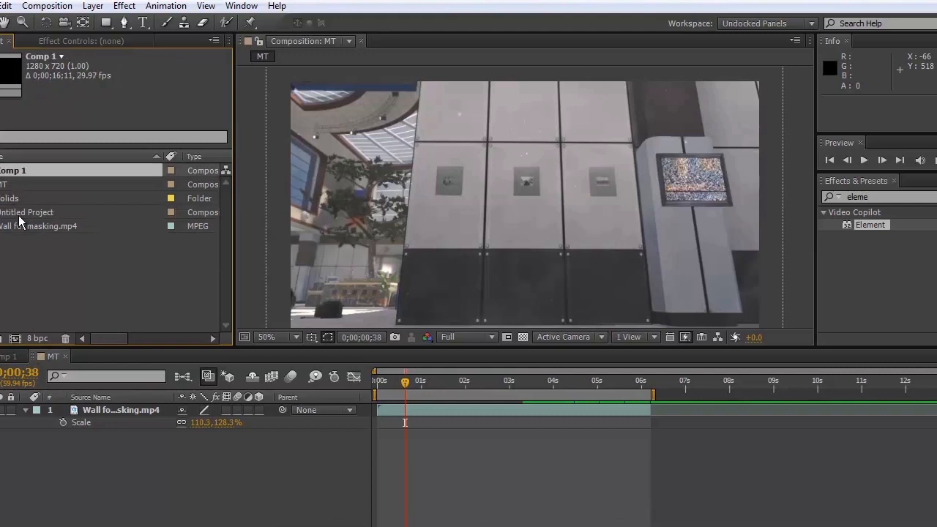
click(15, 216)
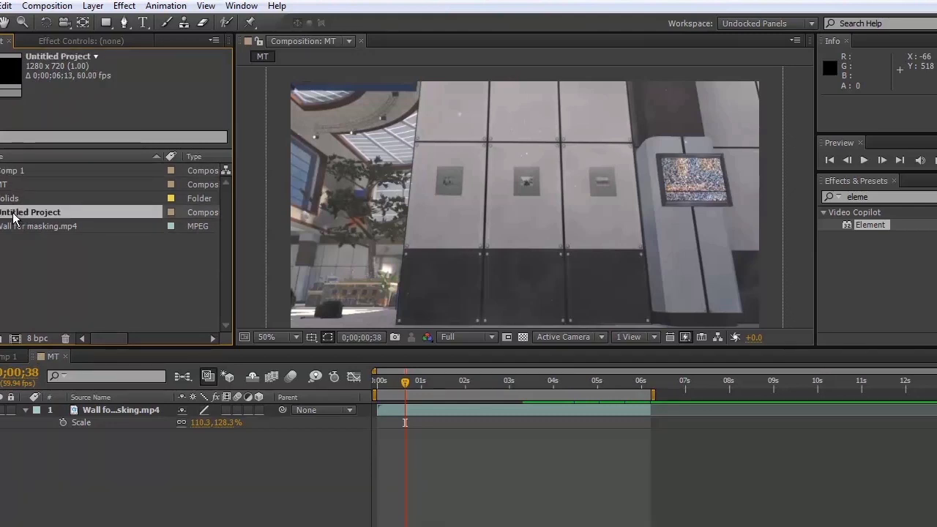
double_click(13, 216)
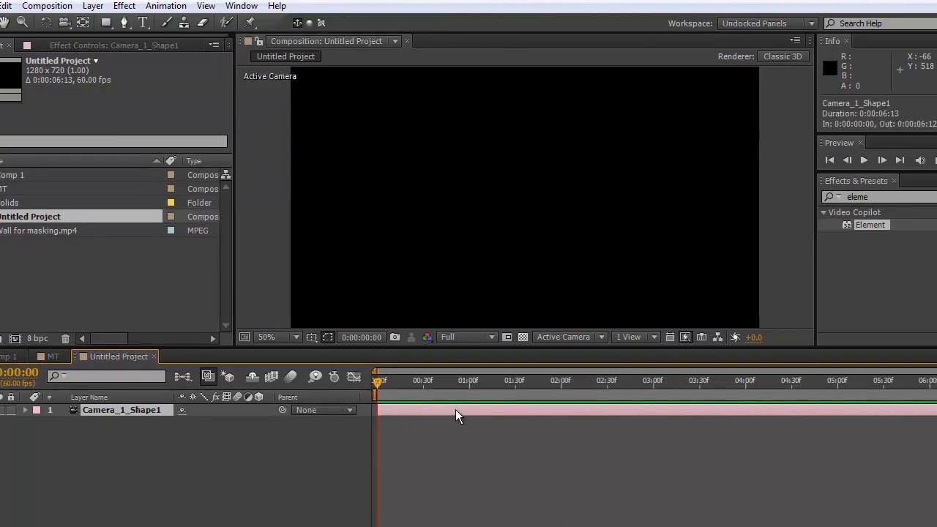
Copy the Camera_1_Shape1 layer and paste it into the MT composition at 0;00;00;00.
key(ctrl+c)
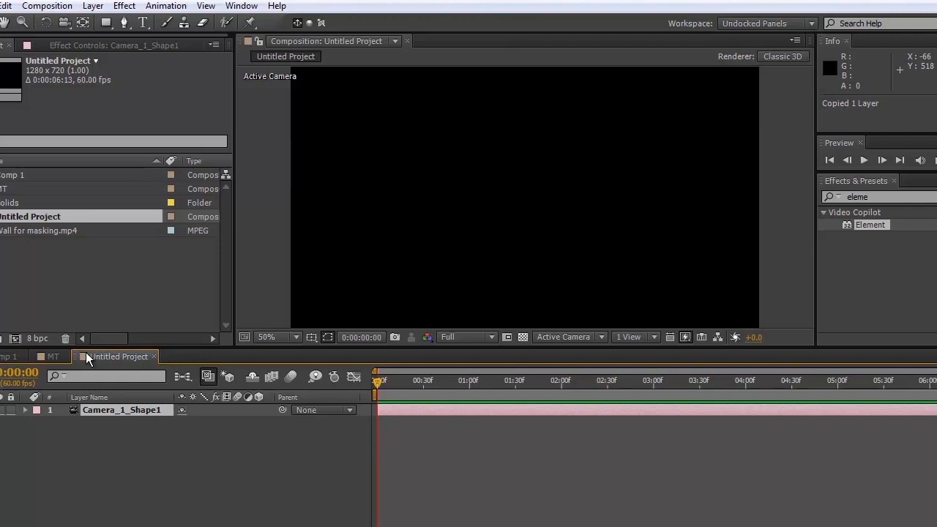
click(52, 357)
click(379, 380)
drag(379, 380, 375, 380)
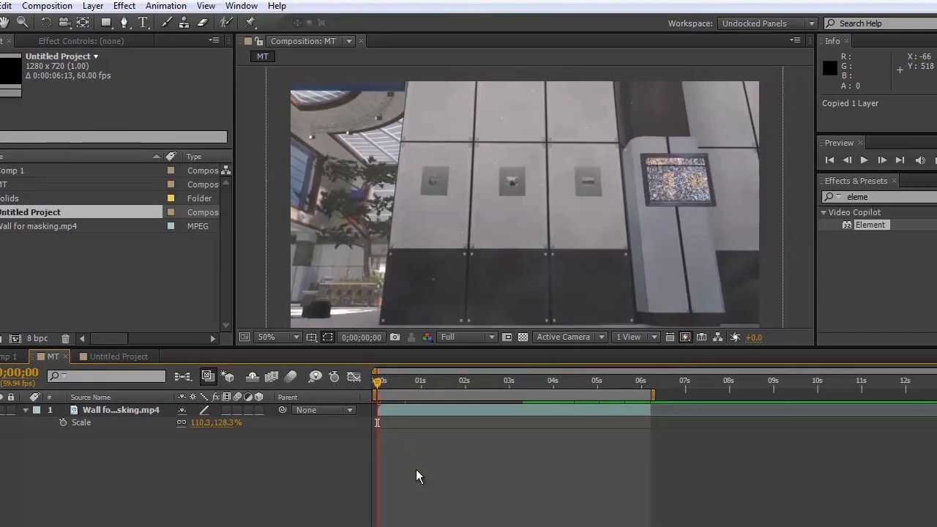
key(ctrl+v)
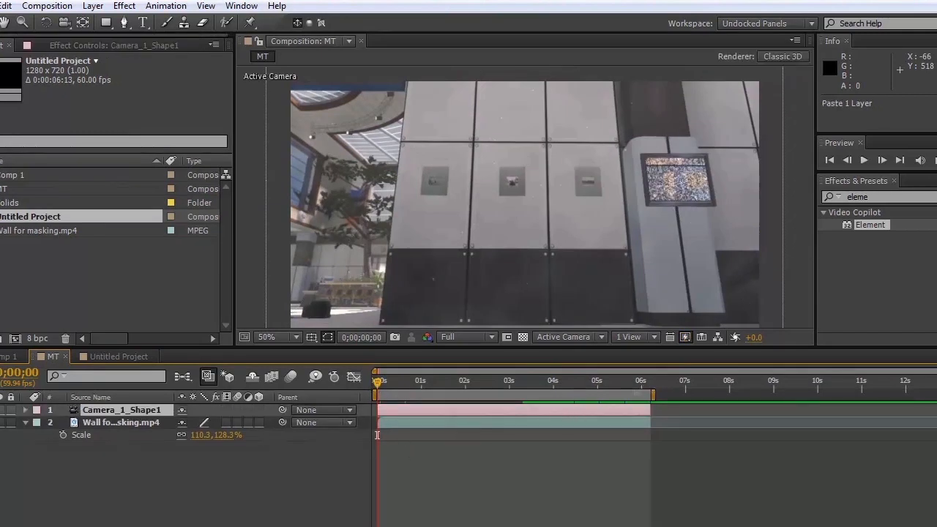
mouse_move(401, 395)
mouse_down()
mouse_move(588, 426)
mouse_move(586, 395)
mouse_move(405, 395)
mouse_up()
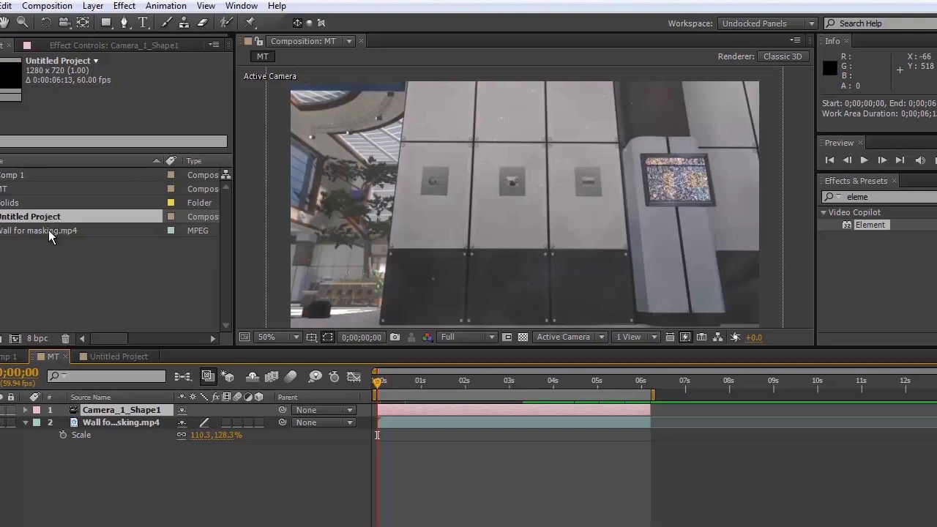
Create a black 1280 x 720 solid named Element in the MT composition.
right_click(274, 458)
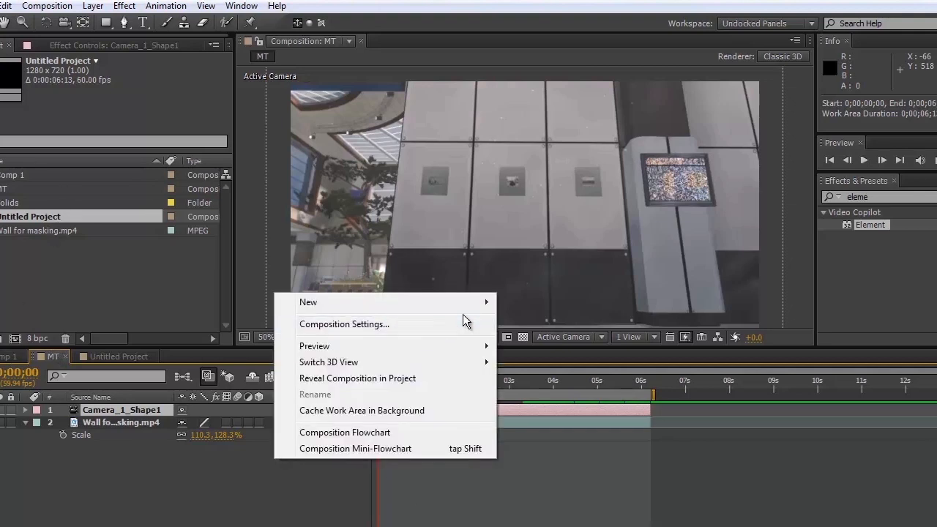
mouse_move(486, 308)
click(529, 340)
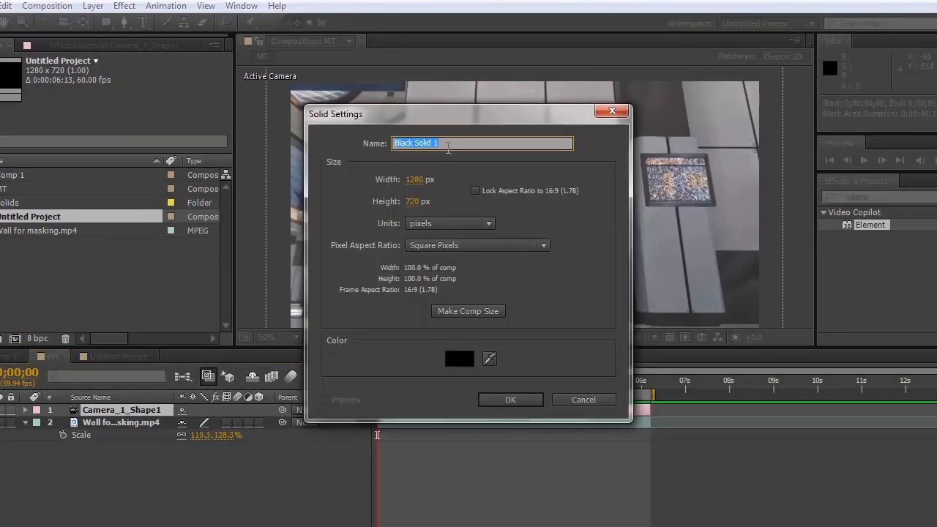
text(Element)
key(Return)
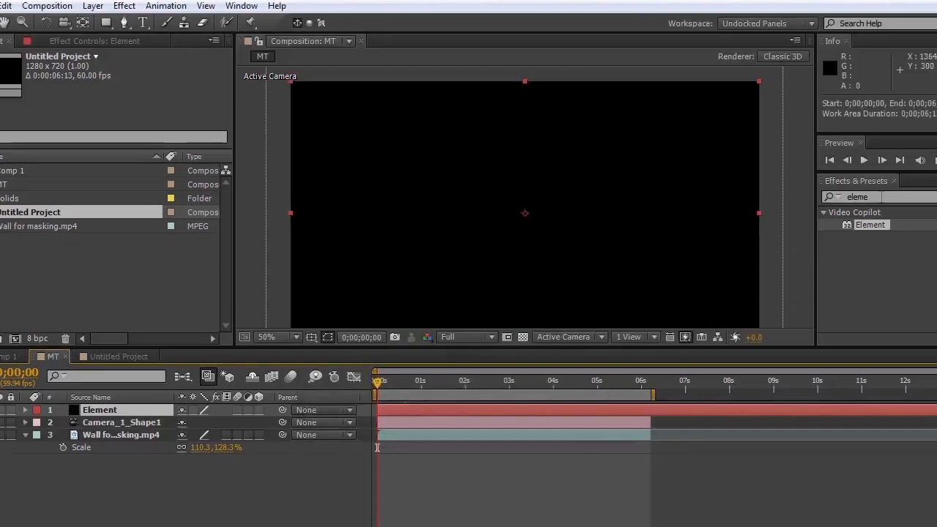
Apply the Element effect to the Element solid and expand its Custom Text and Masks and Group 1 settings.
drag(870, 222, 558, 411)
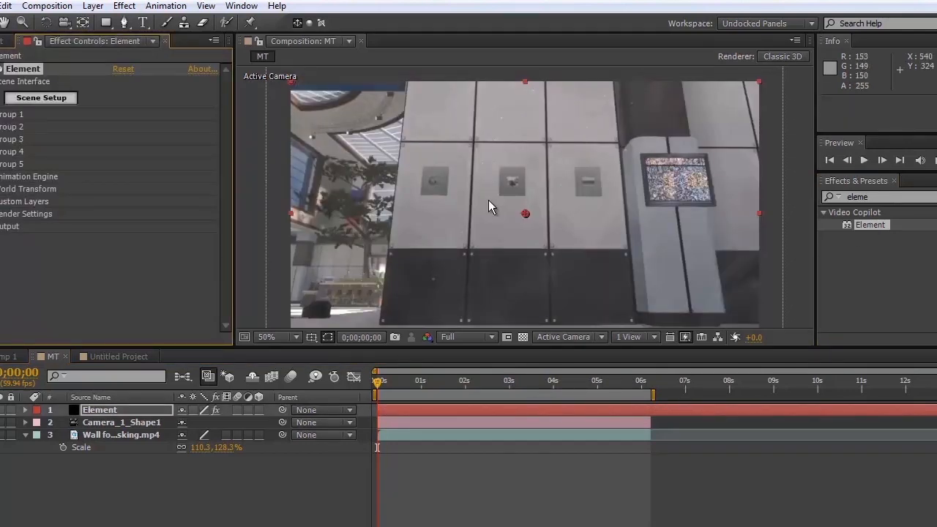
click(1, 202)
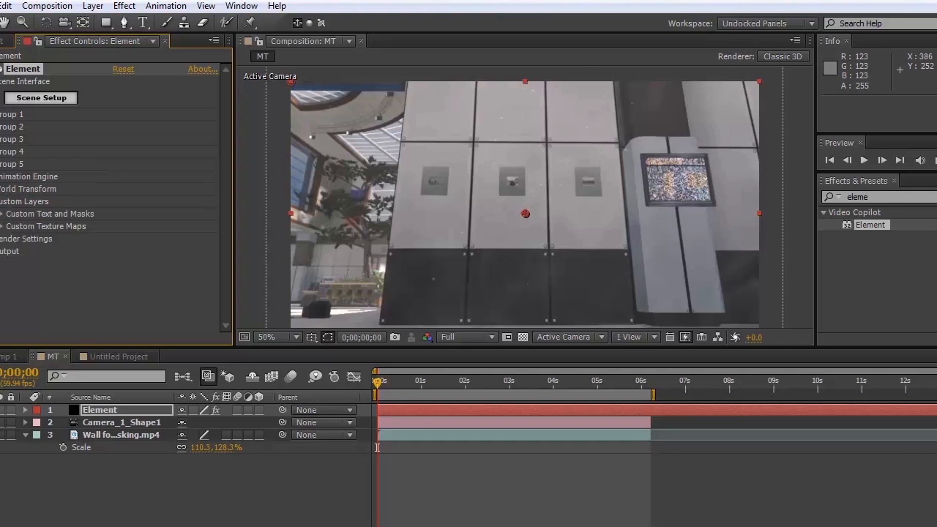
click(1, 214)
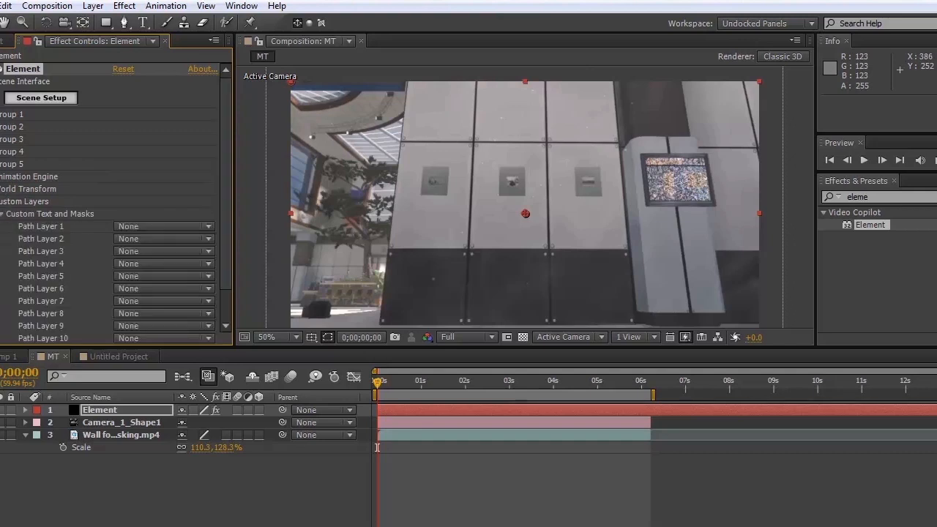
click(1, 115)
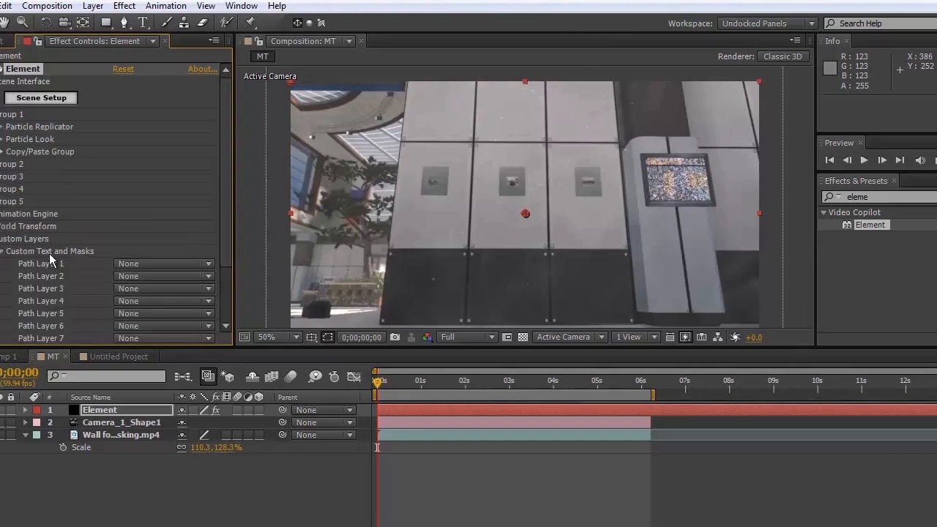
Add a text layer reading CLICHE over the upper part of the wall in the MT composition.
click(145, 23)
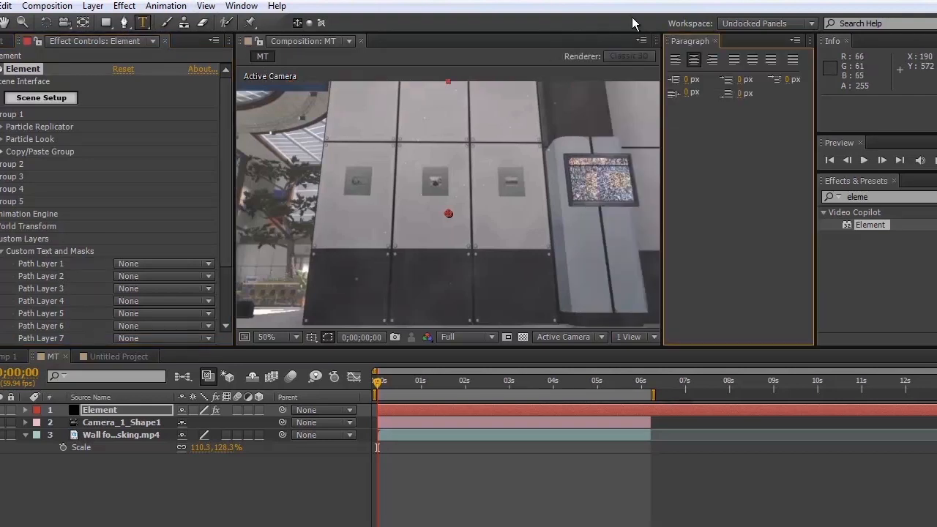
click(715, 41)
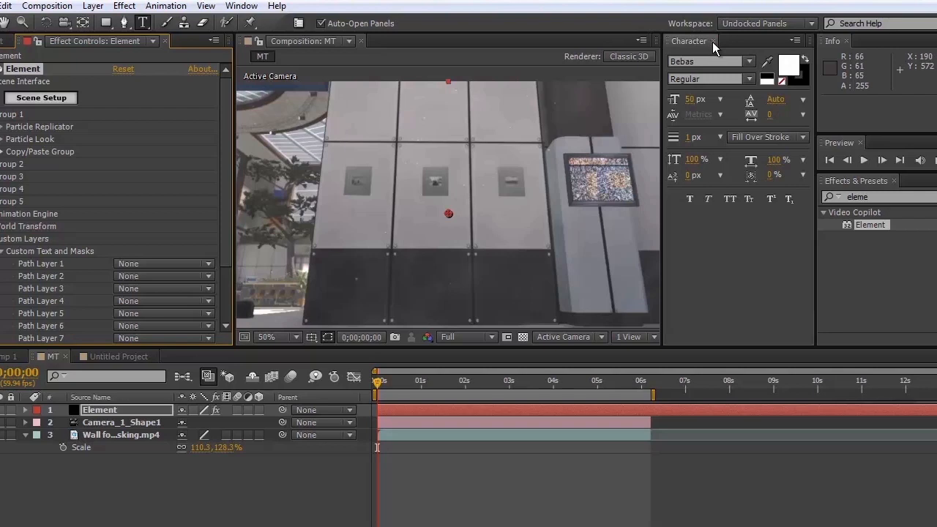
click(715, 41)
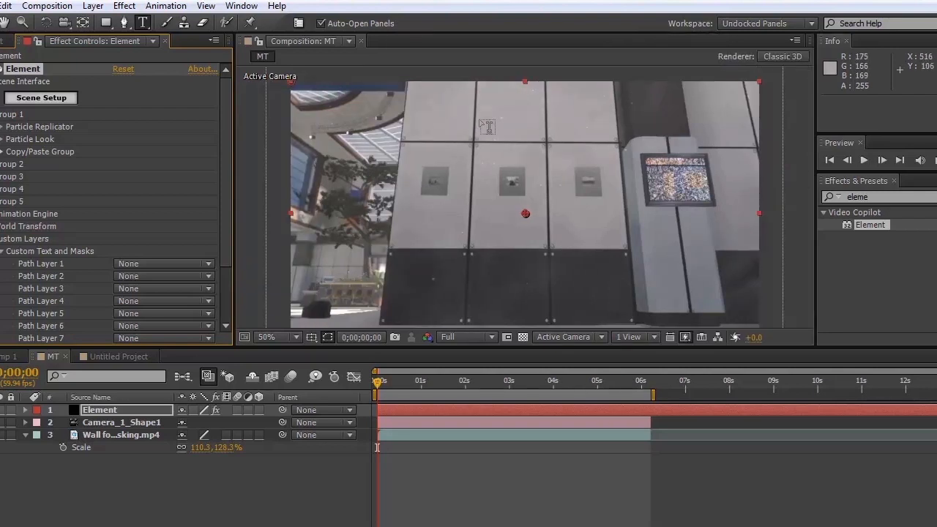
click(480, 121)
text(ext)
text(E)
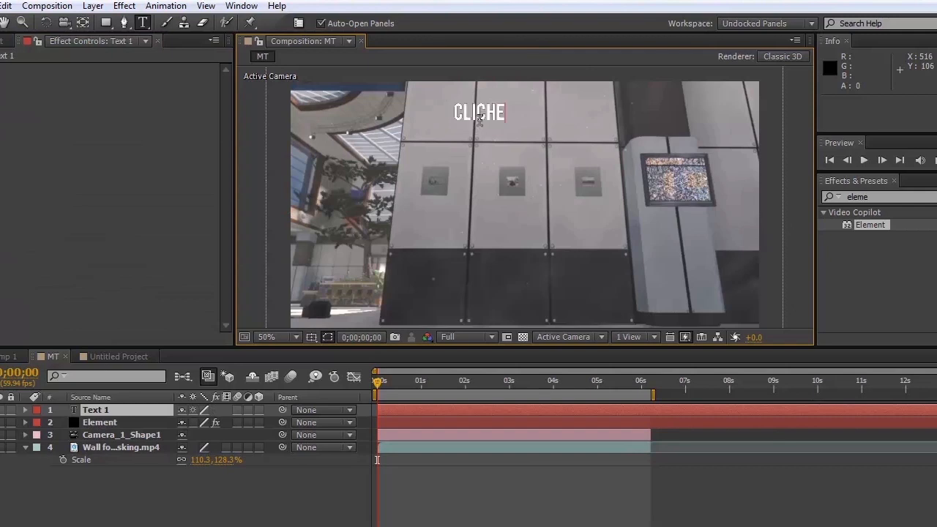
Add PRESENTS as a second line under CLICHE and hide the text layer in the MT composition.
key(Return)
text(PRESENTS)
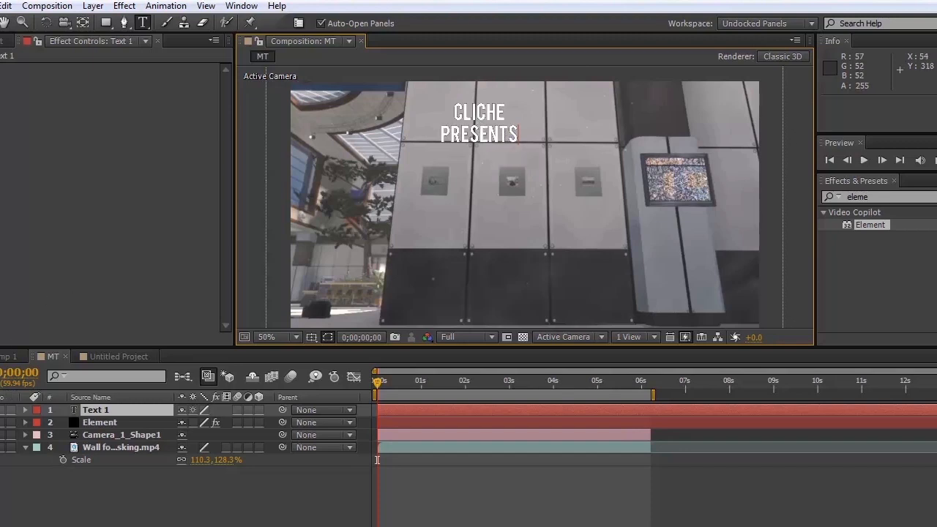
click(0, 410)
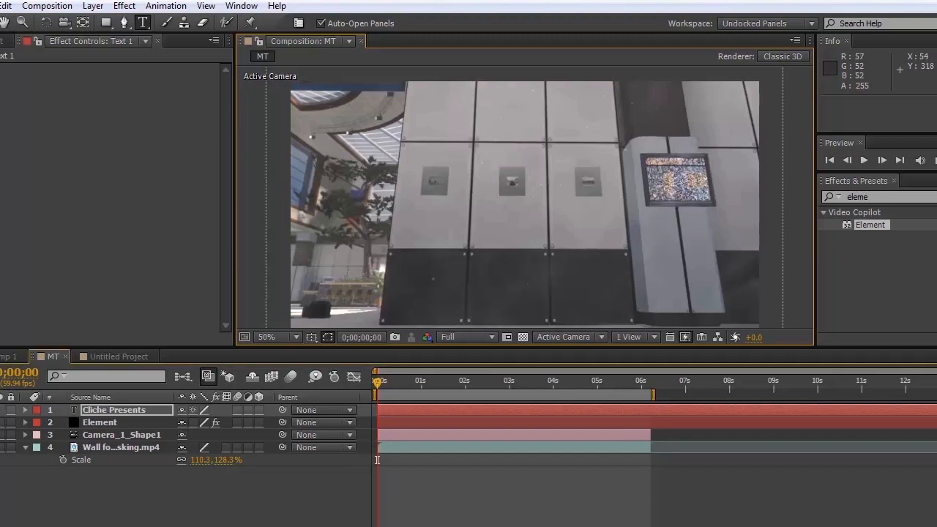
Assign the Cliche Presents layer as Path Layer 1 in the Element effect's Custom Text and Masks.
click(415, 425)
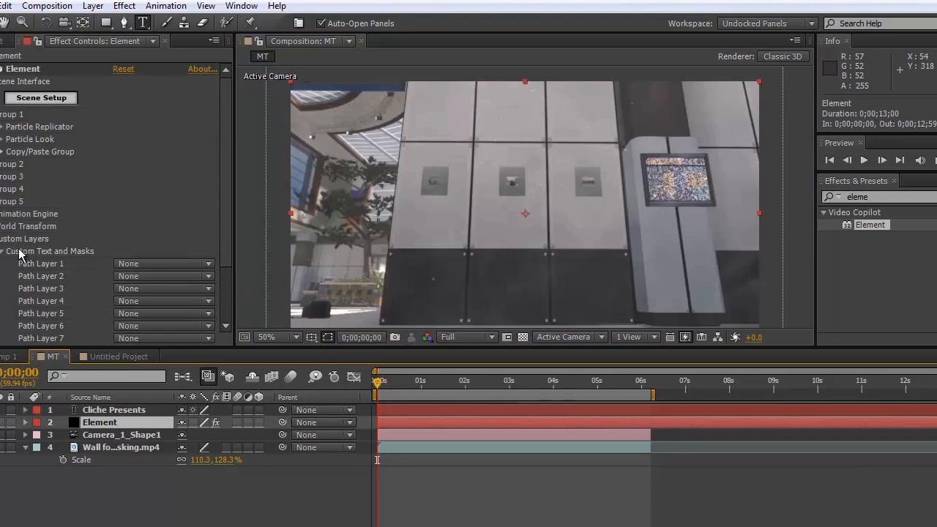
click(123, 263)
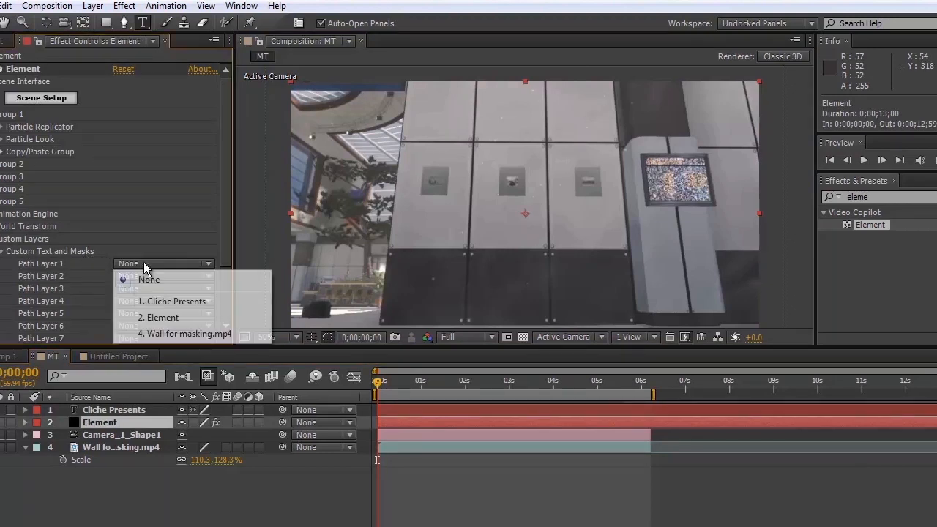
click(169, 302)
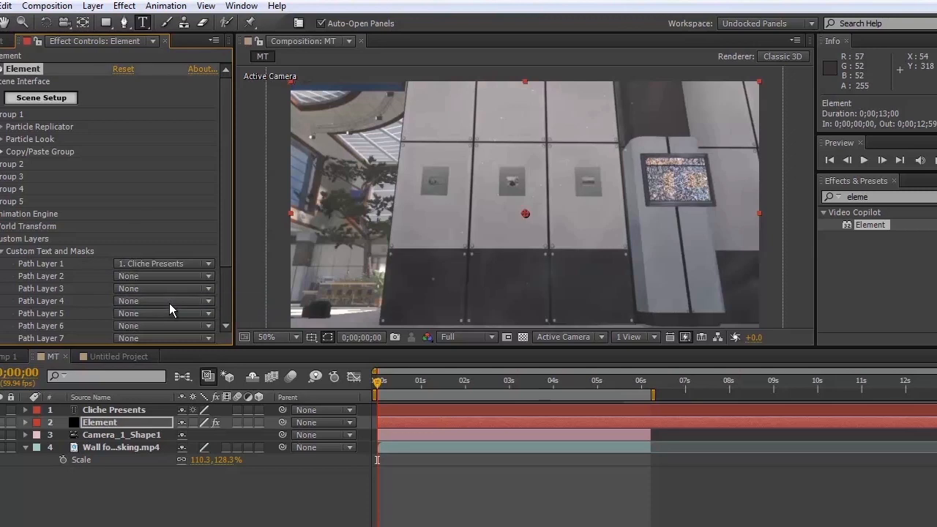
Extrude the custom text into a 3D model in Element's Scene Setup and inspect it in the preview.
click(50, 99)
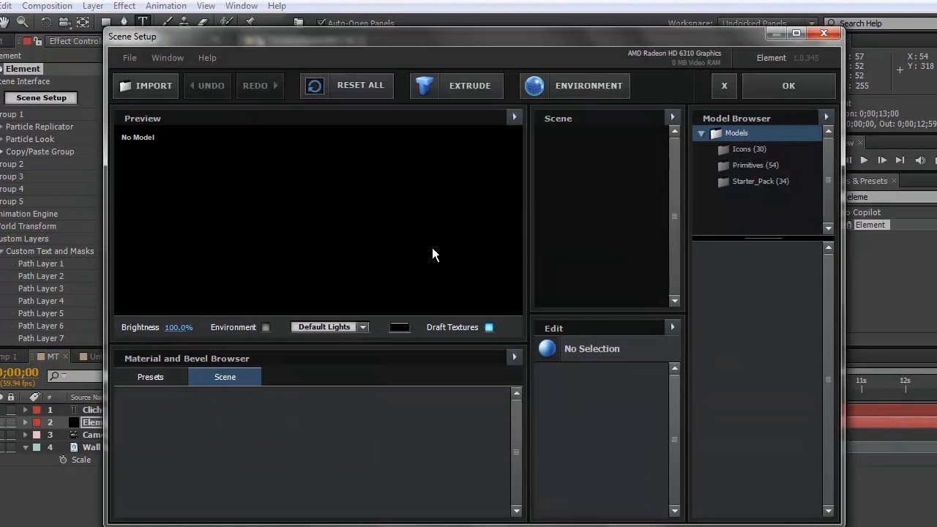
click(441, 91)
drag(407, 198, 388, 188)
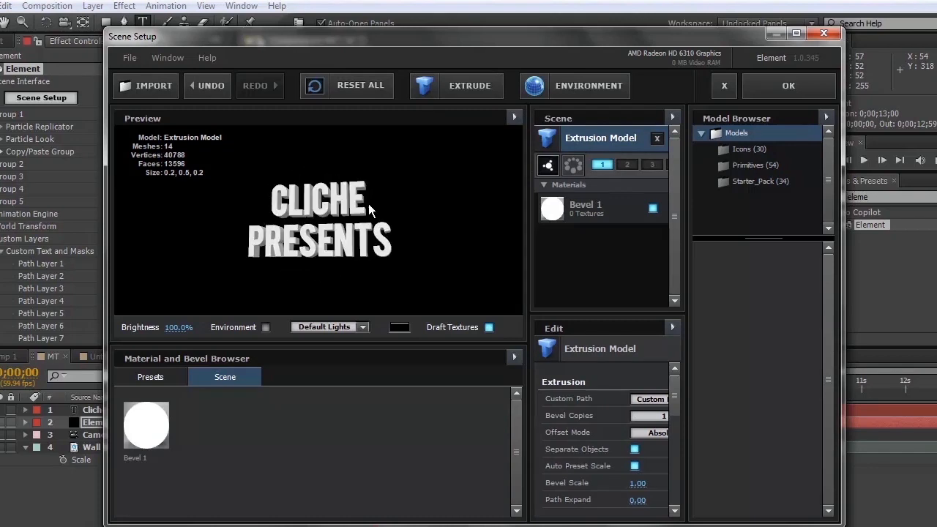
mouse_move(331, 207)
mouse_down()
mouse_move(383, 221)
mouse_move(336, 246)
mouse_move(309, 230)
mouse_move(311, 200)
mouse_move(347, 212)
mouse_up()
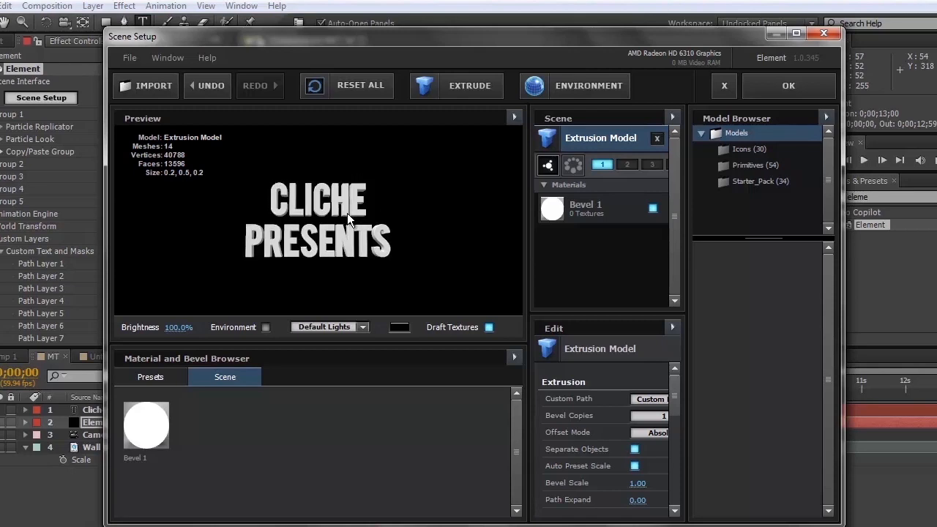
Apply the Bold bevel preset to the extruded text's Bevel 1 material and accept the scene setup.
click(154, 376)
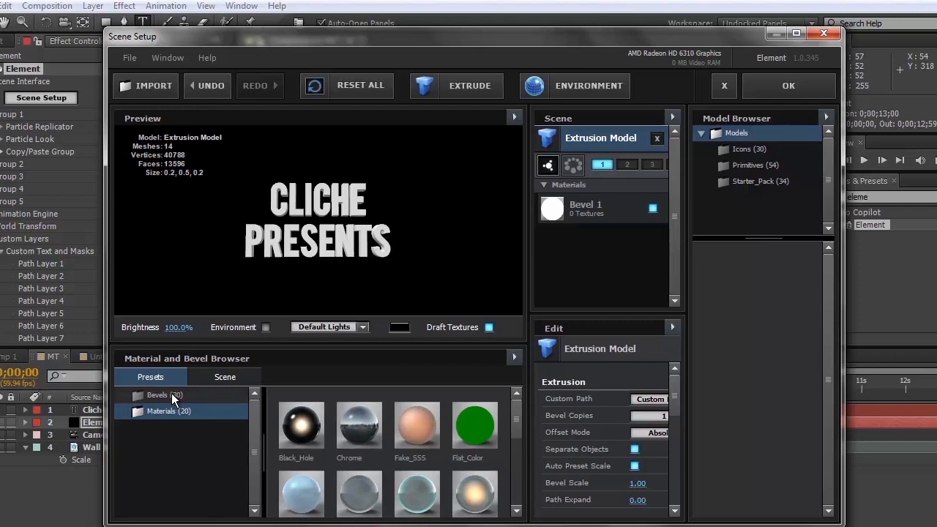
click(171, 395)
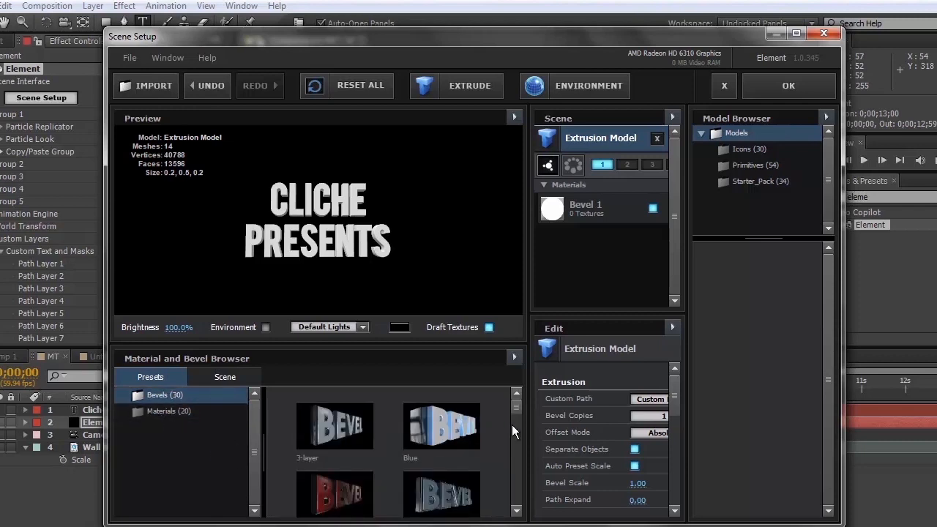
drag(519, 408, 517, 416)
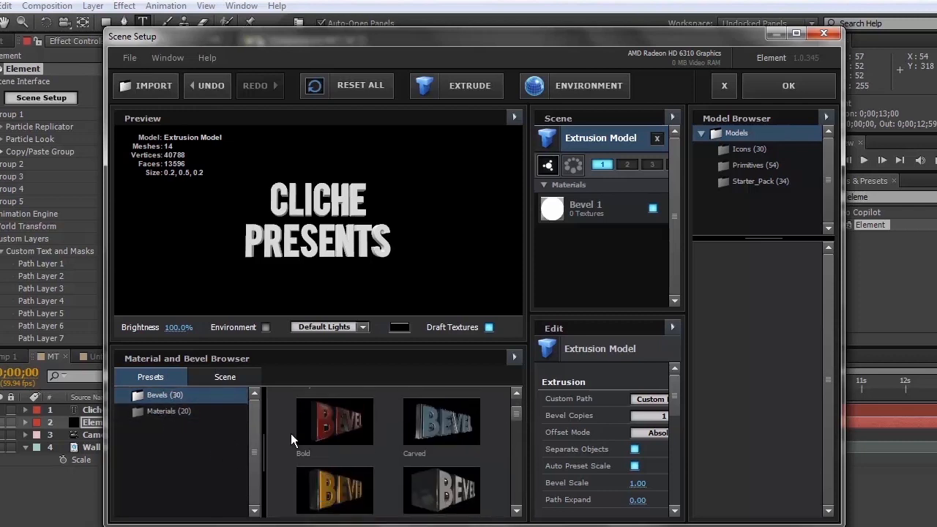
drag(334, 420, 592, 208)
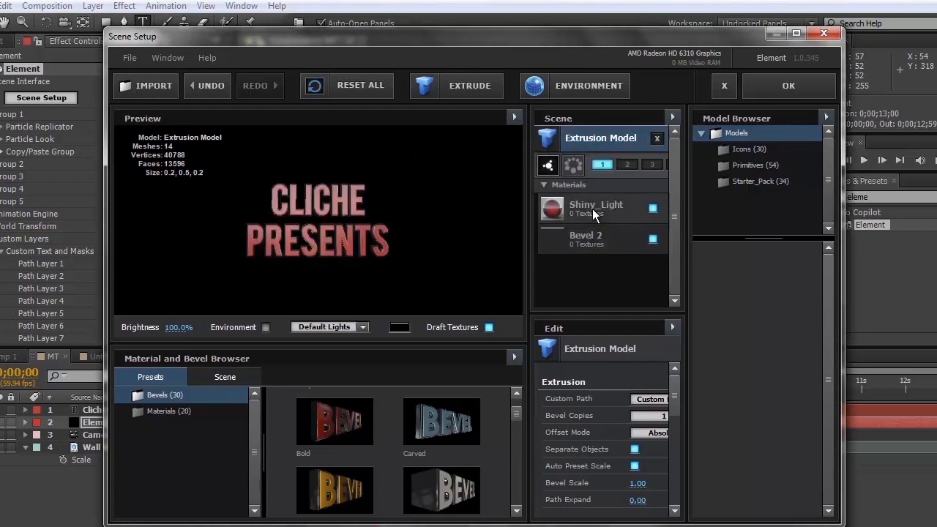
mouse_move(316, 197)
mouse_down()
mouse_move(271, 241)
mouse_move(193, 220)
mouse_move(342, 201)
mouse_move(310, 202)
mouse_up()
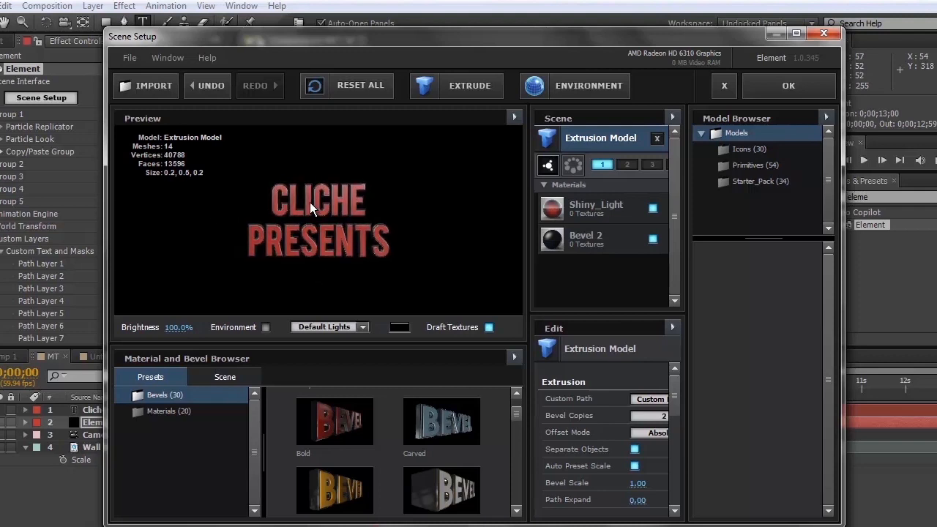
click(797, 97)
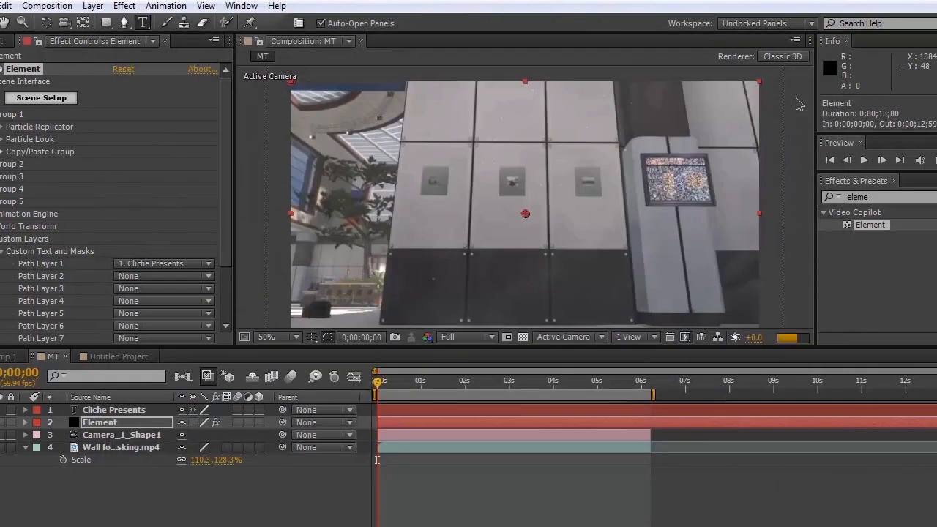
At 0;00;02;57, set Position XY in Group 1's Particle Replicator to 0, 0.
click(508, 383)
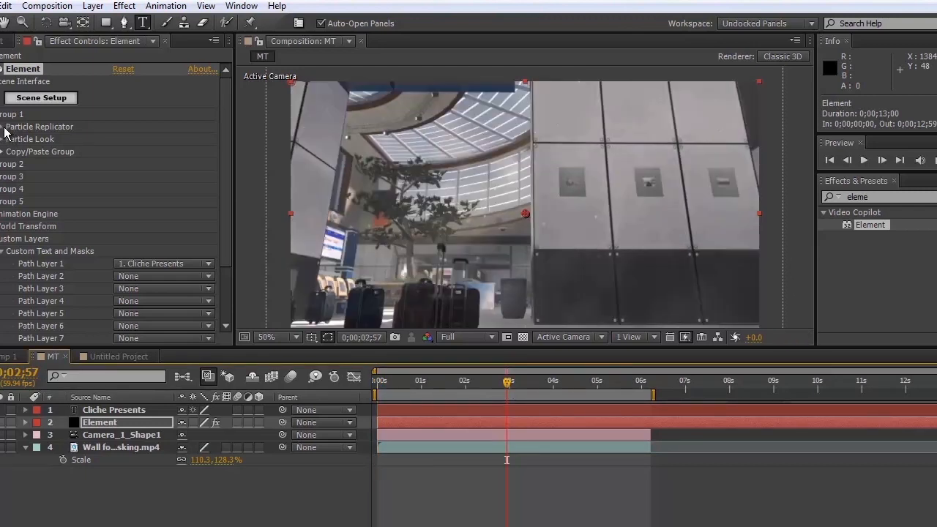
click(4, 127)
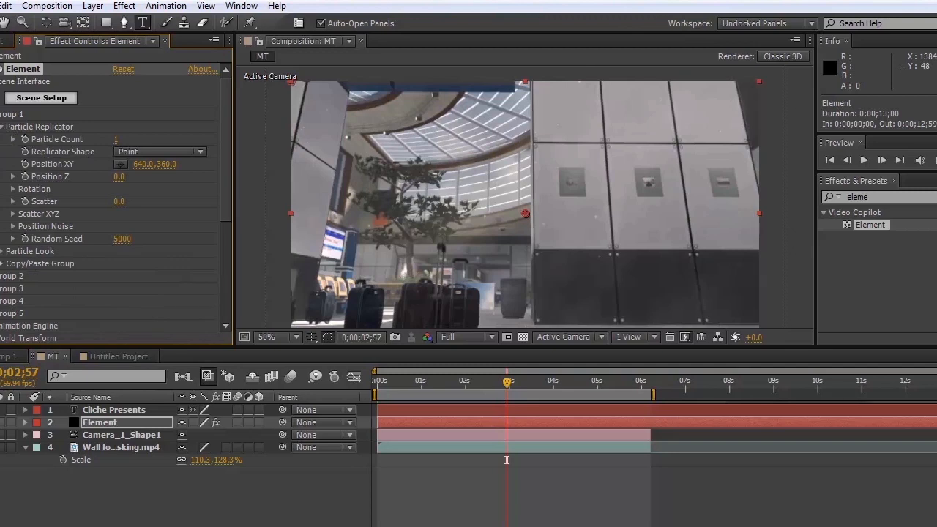
click(145, 164)
key(Return)
click(161, 164)
text(0.0,0)
key(Return)
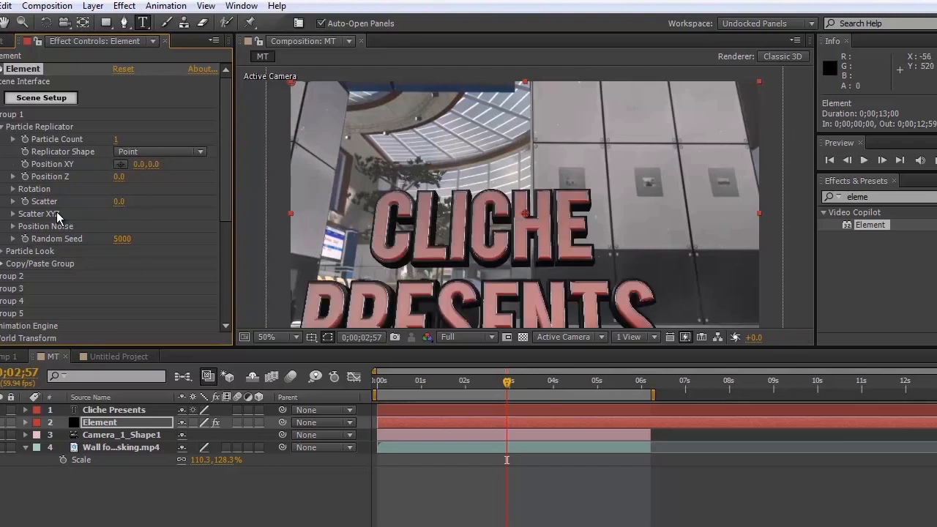
At 0;00;04;14, set the X value of the Particle Replicator's Position XY to -70.
click(522, 381)
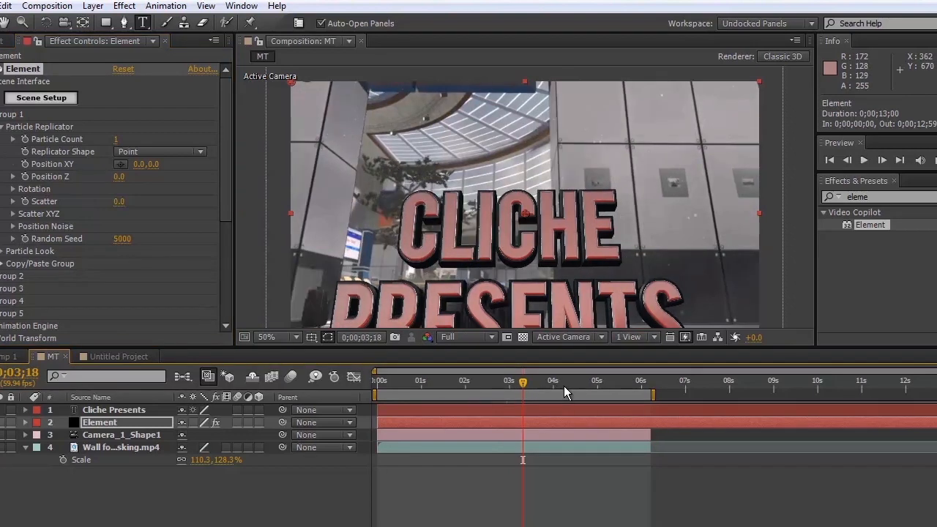
click(565, 387)
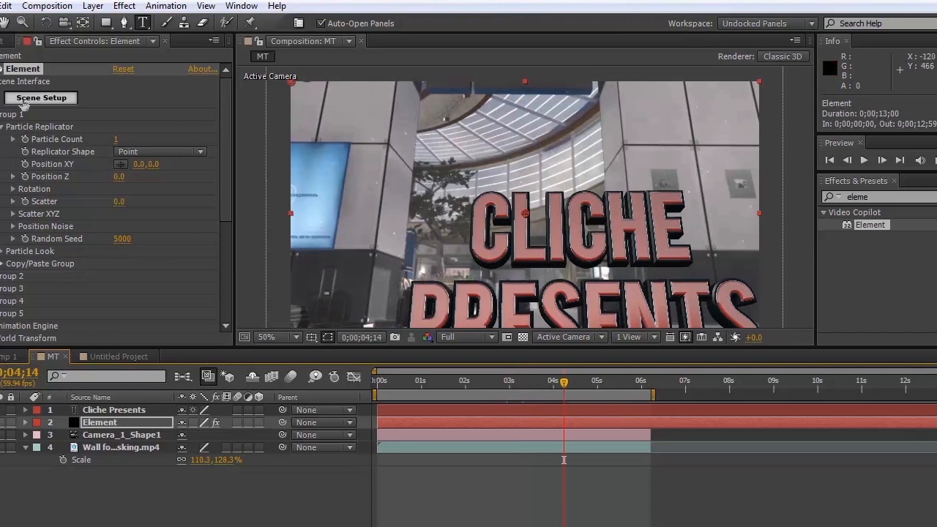
drag(137, 169, 7, 178)
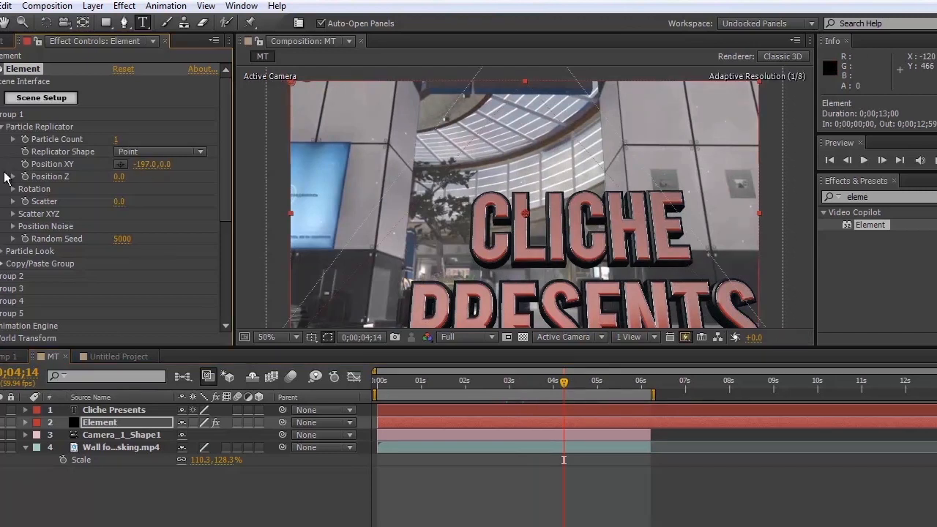
click(138, 168)
text(70)
key(Return)
text(-70)
key(Return)
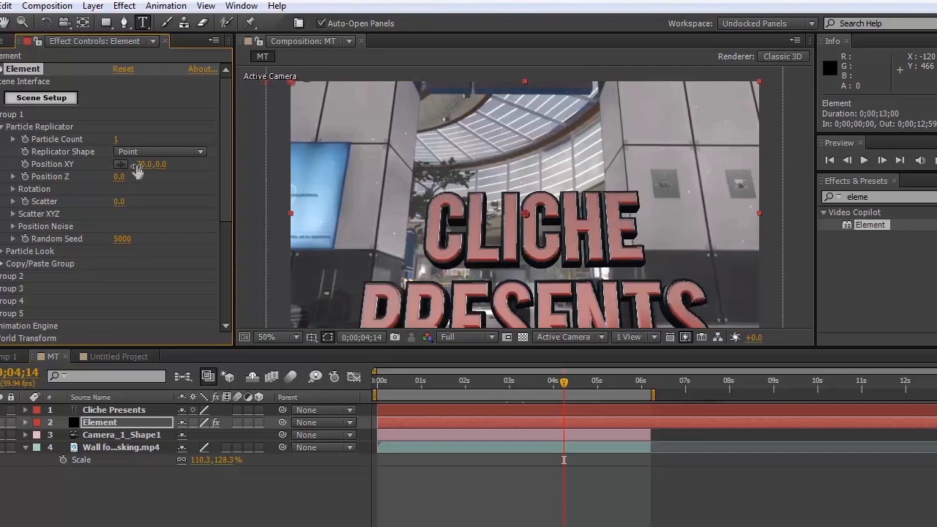
Raise the 3D text by setting its Y position to -135, and set Position Z to 25.
click(159, 167)
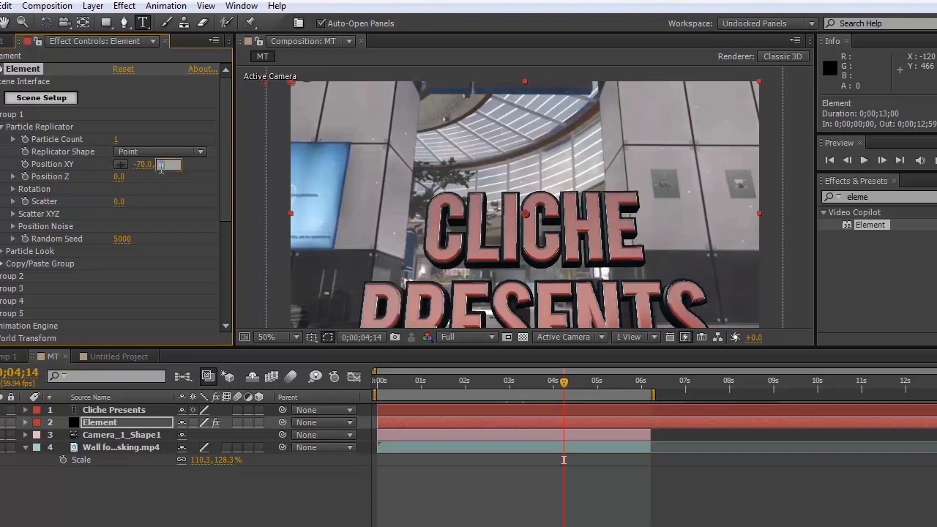
click(194, 200)
drag(162, 164, 70, 178)
drag(140, 162, 41, 183)
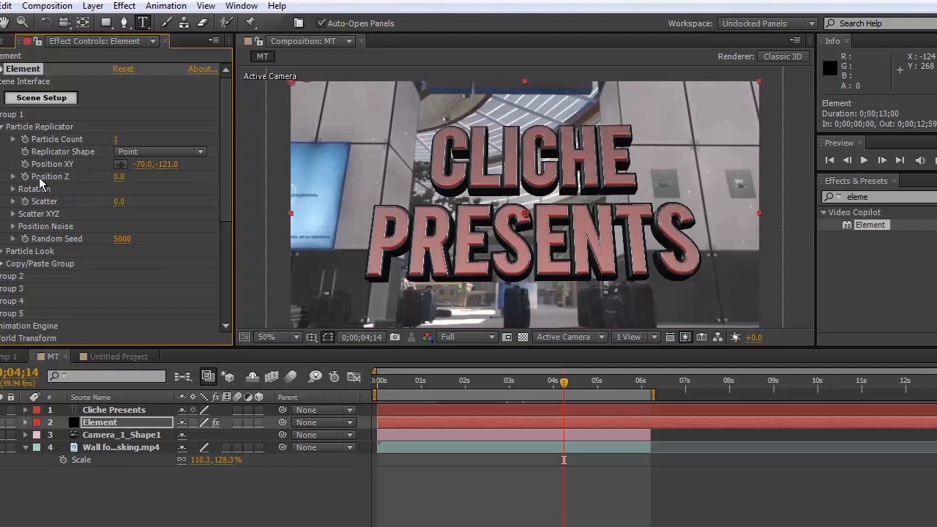
drag(163, 168, 157, 169)
click(165, 168)
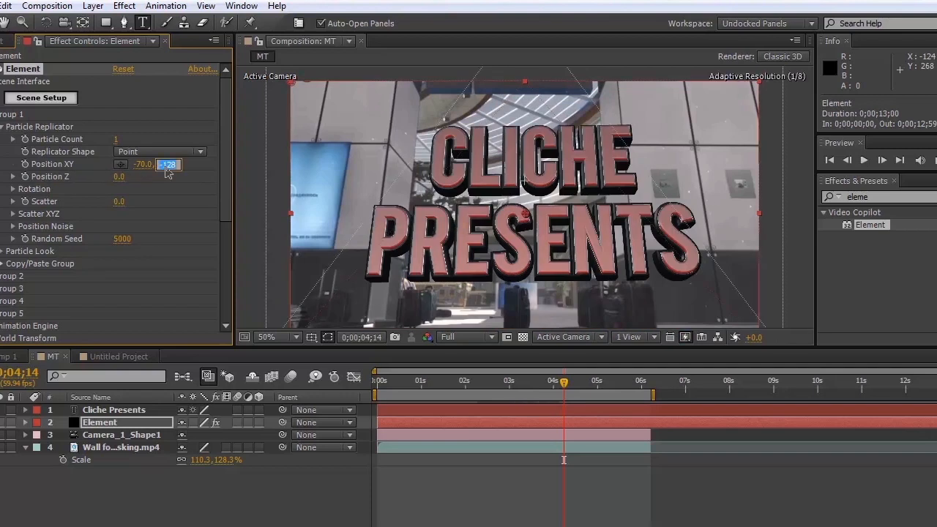
text(-135)
key(Return)
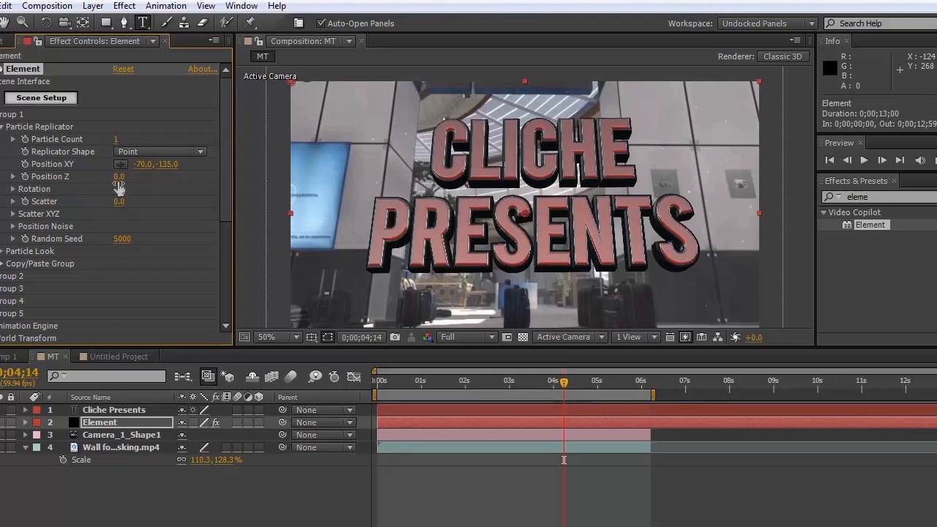
click(116, 179)
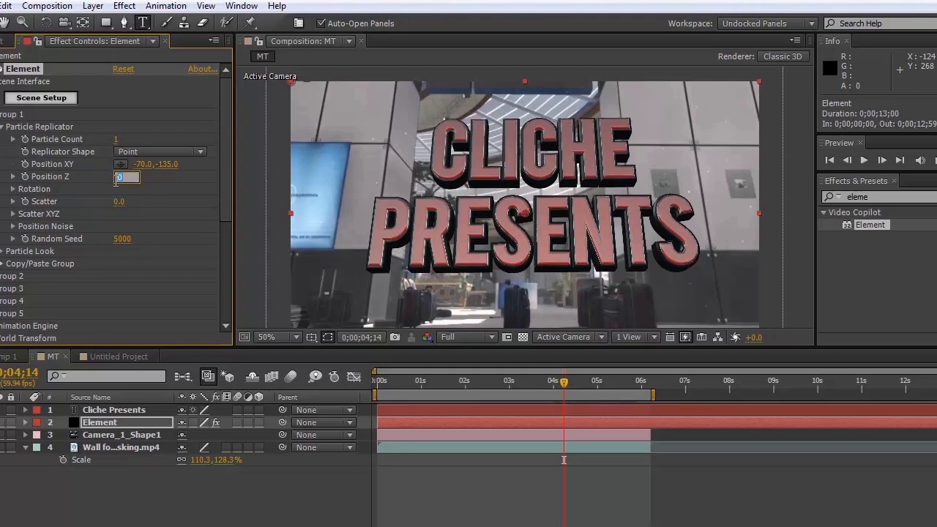
key(Return)
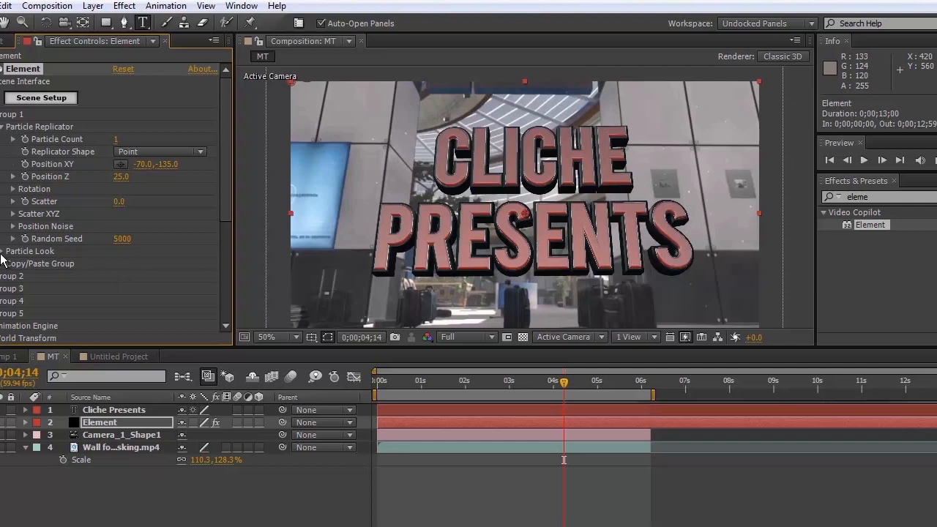
Set the Particle Look size to 7 and shift the 3D text's X position to -101.
click(2, 251)
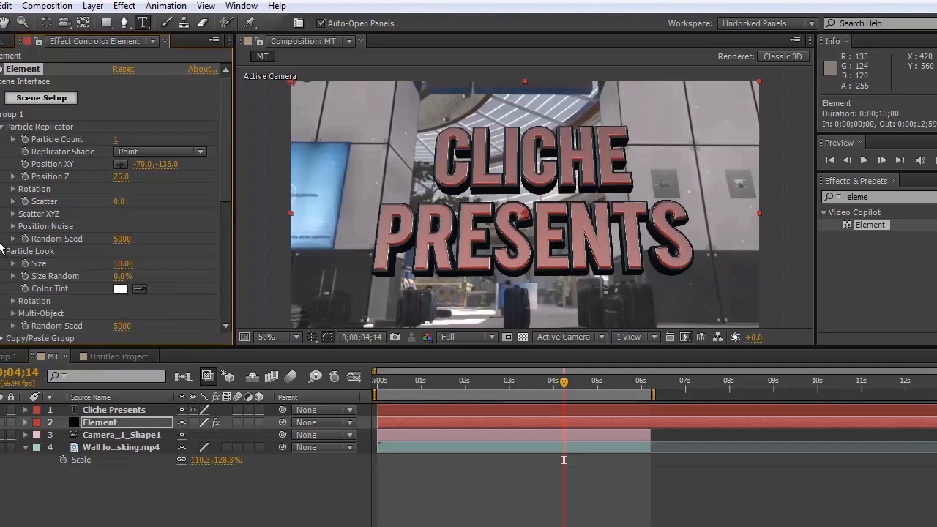
click(123, 264)
text(7)
key(Return)
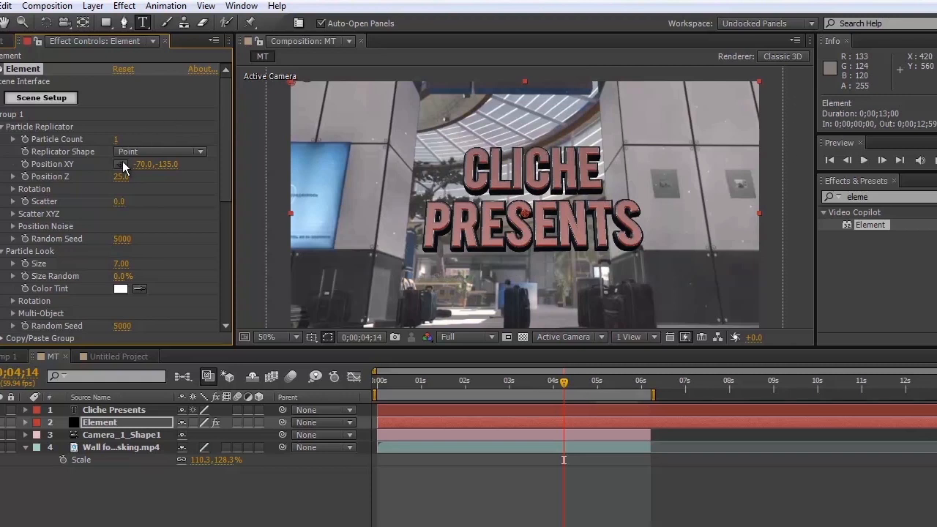
drag(118, 169, 117, 174)
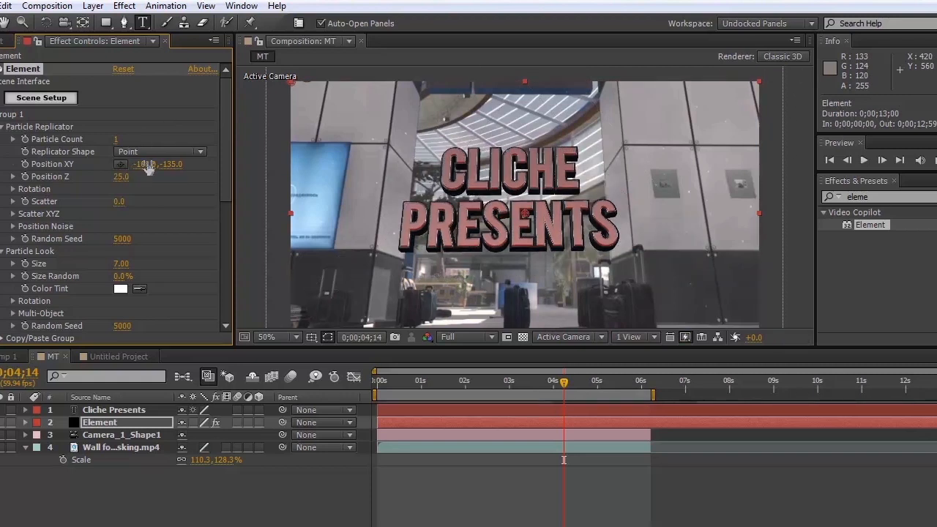
drag(149, 167, 154, 167)
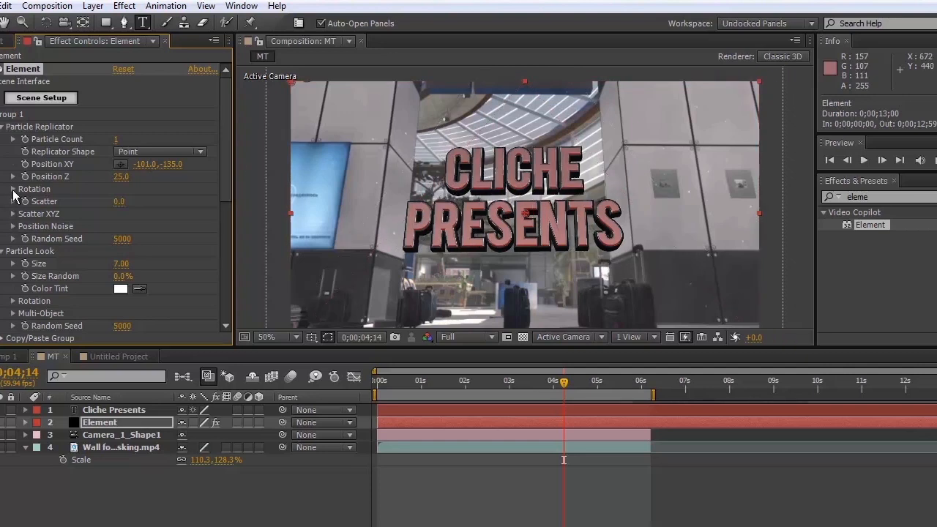
Set the Particle Replicator's Y rotation to -2° and return the current time to 0;00;00;00.
click(13, 190)
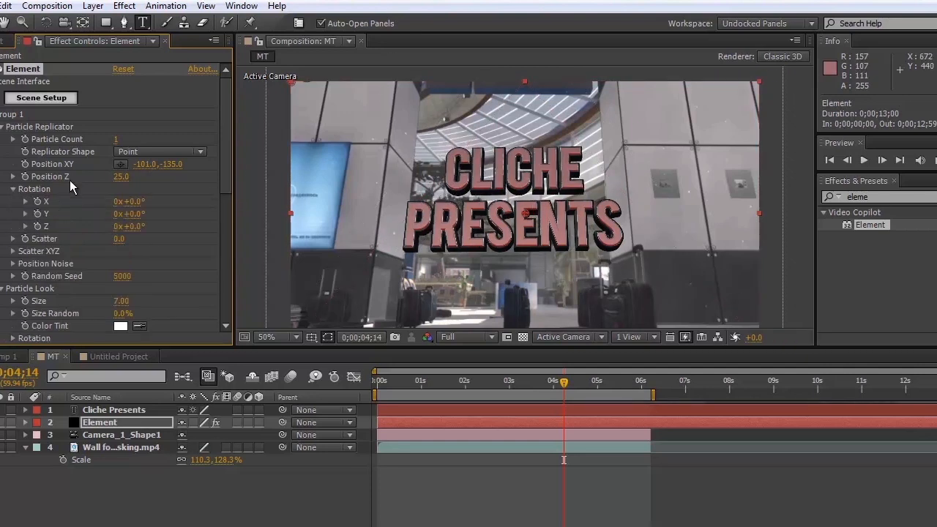
click(134, 213)
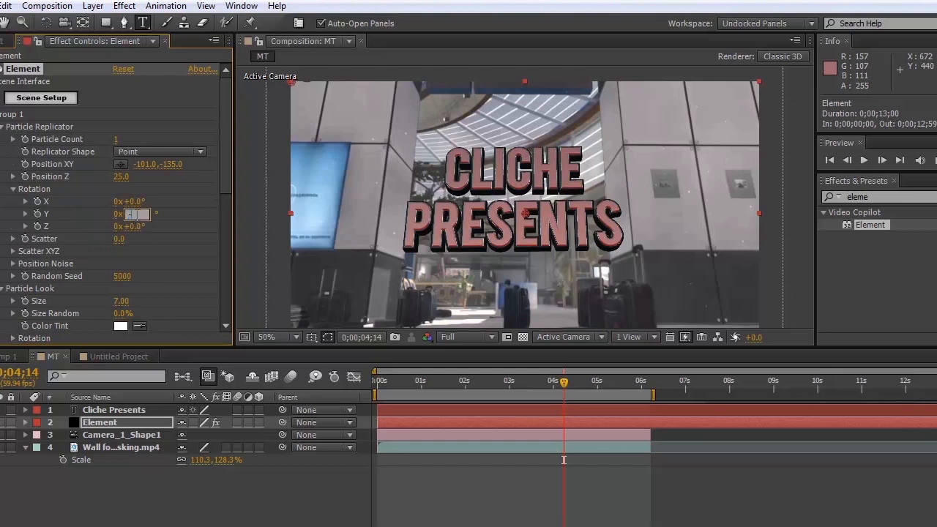
key(Return)
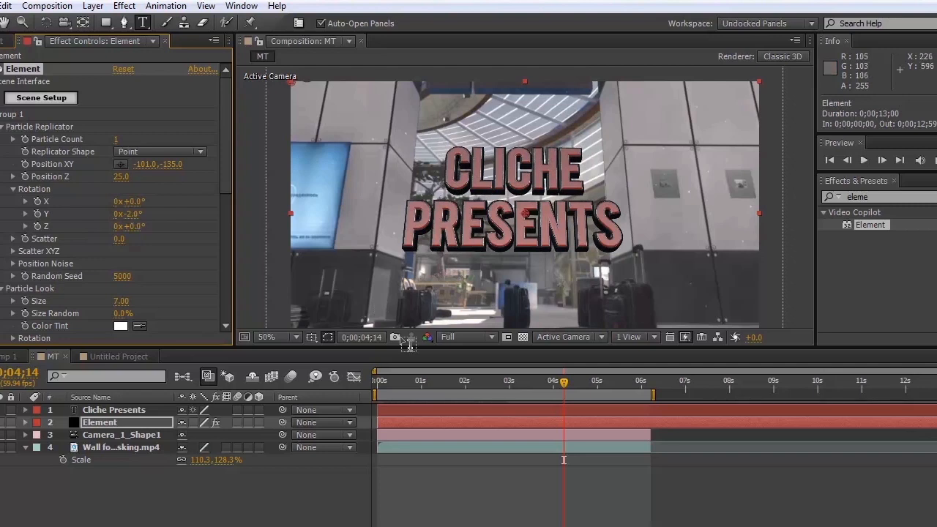
drag(429, 386, 377, 386)
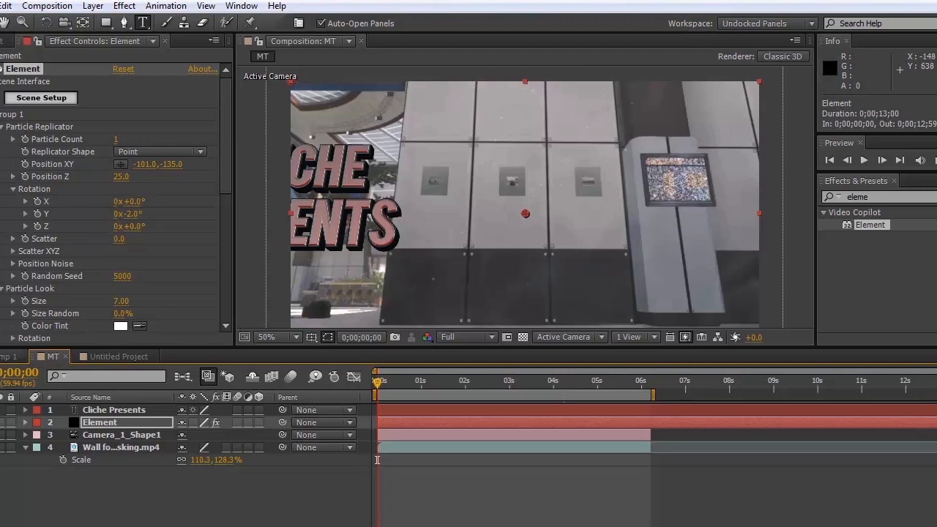
Add the MT composition as a layer in Comp 1 and set the current time to 0;00;00;00.
click(3, 357)
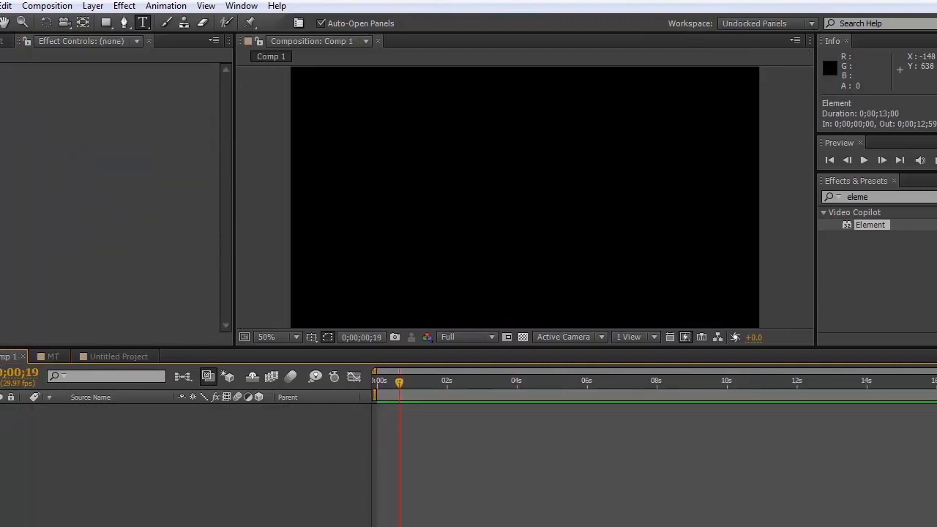
click(2, 41)
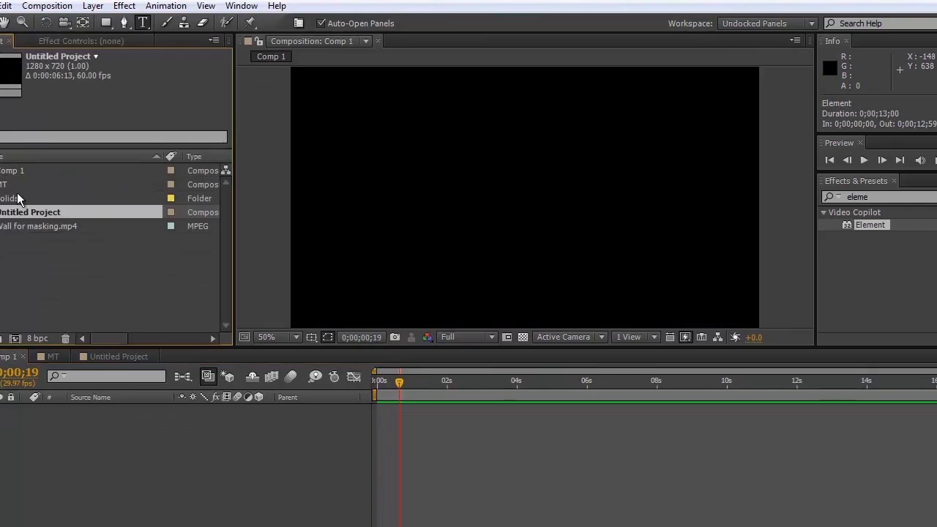
drag(11, 187, 523, 192)
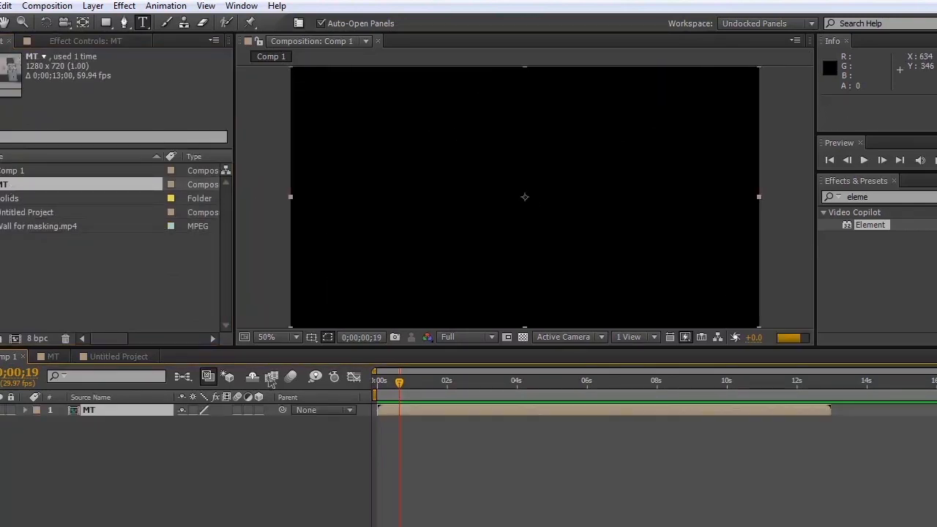
click(378, 386)
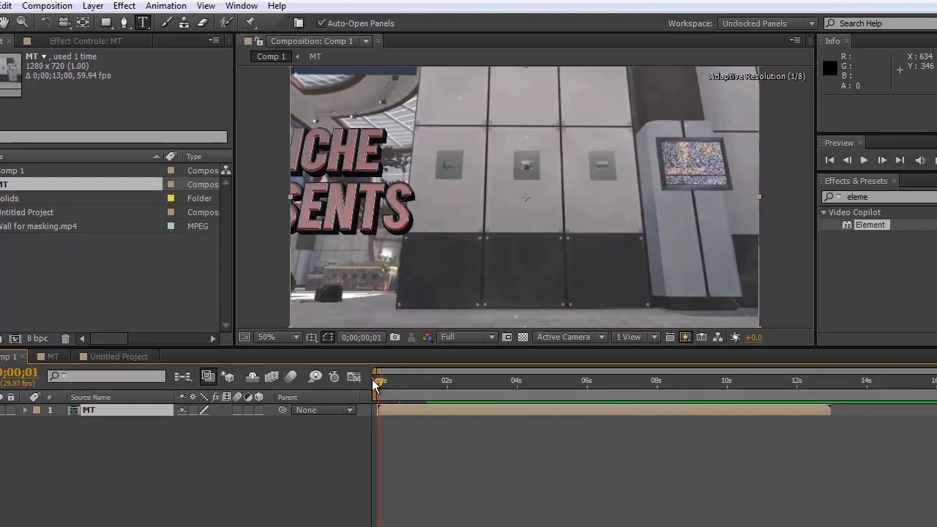
click(375, 384)
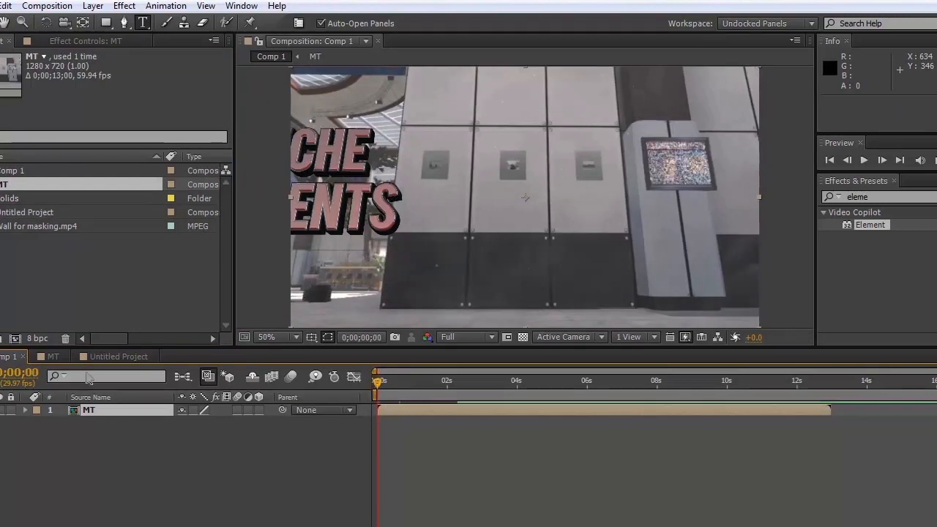
Copy the Wall for masking.mp4 layer from the MT composition into Comp 1 and place it below the MT layer.
click(56, 358)
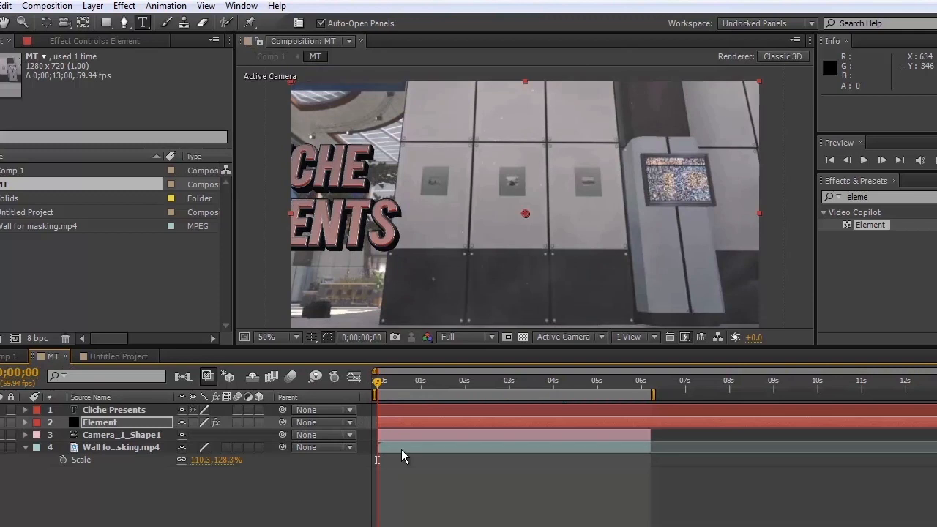
click(402, 450)
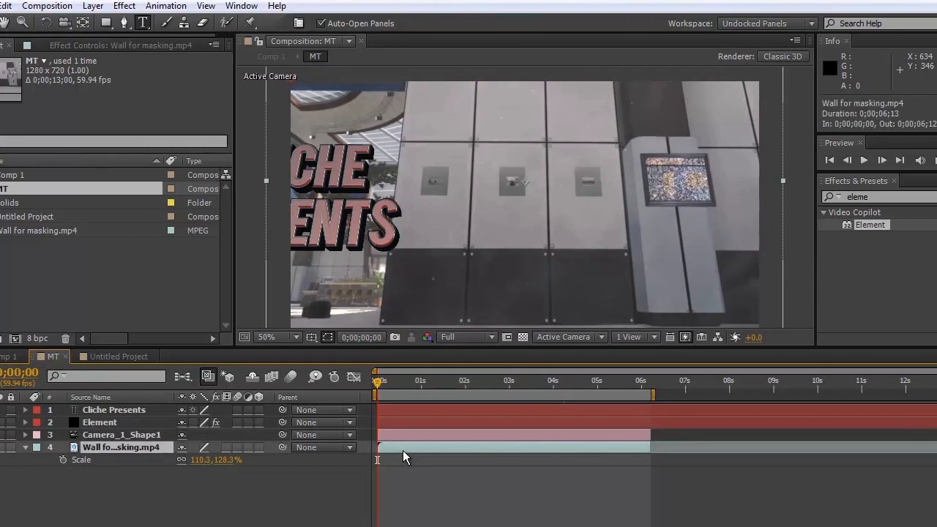
key(ctrl+c)
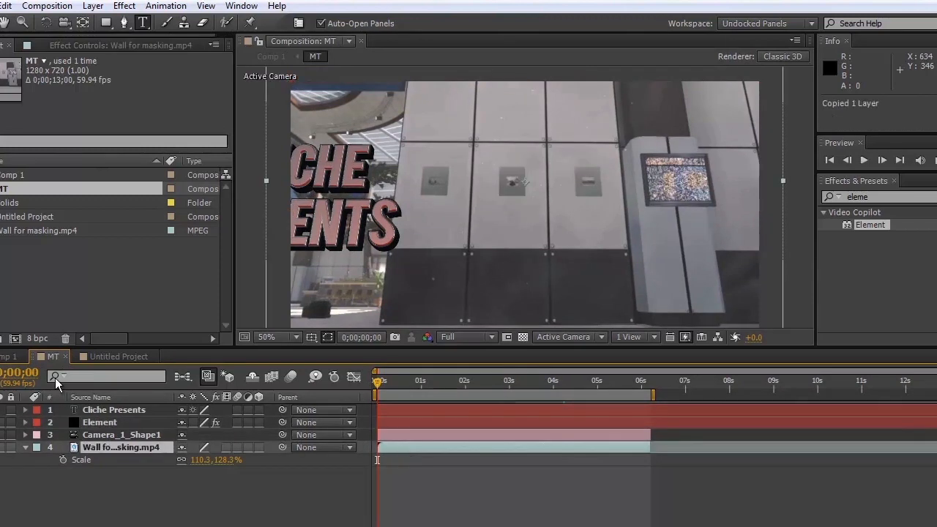
click(13, 357)
click(382, 433)
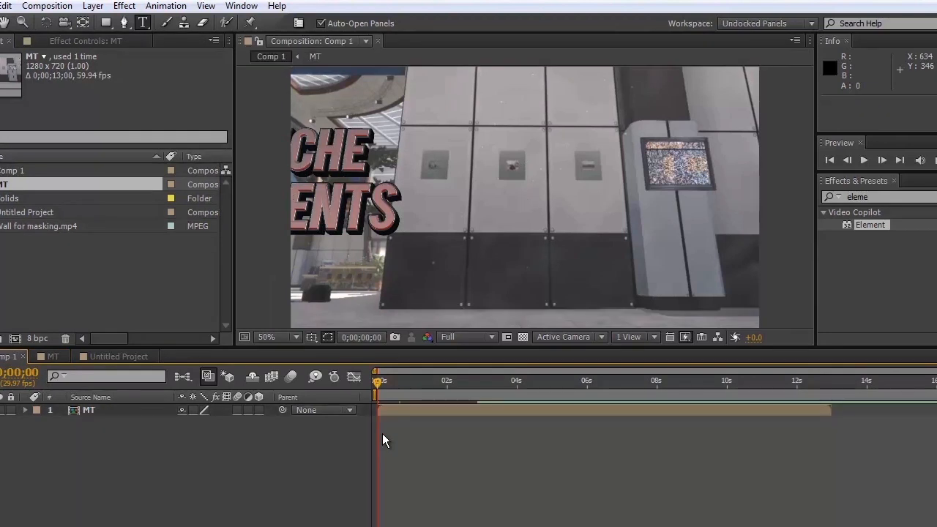
key(ctrl+v)
drag(135, 406, 131, 430)
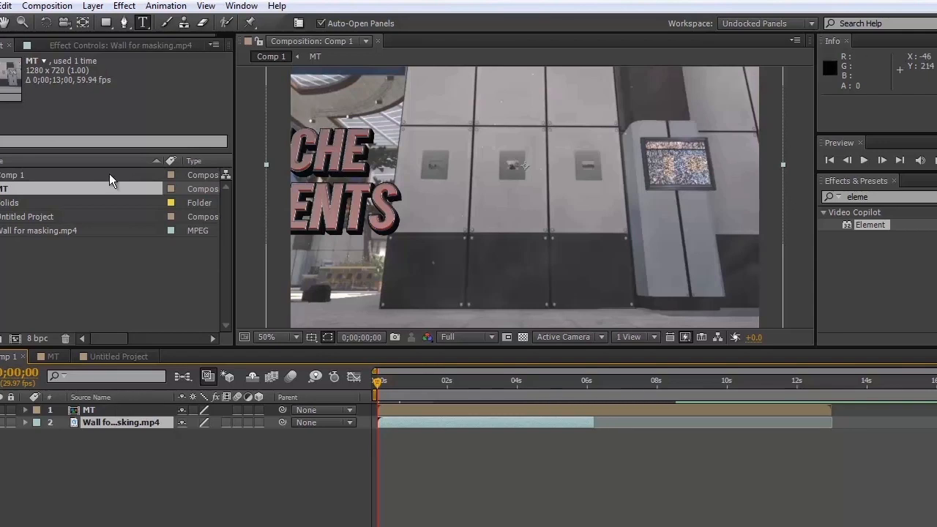
Draw a closed four-point Pen tool mask on the MT layer around the three-column wall section beside the text.
click(400, 407)
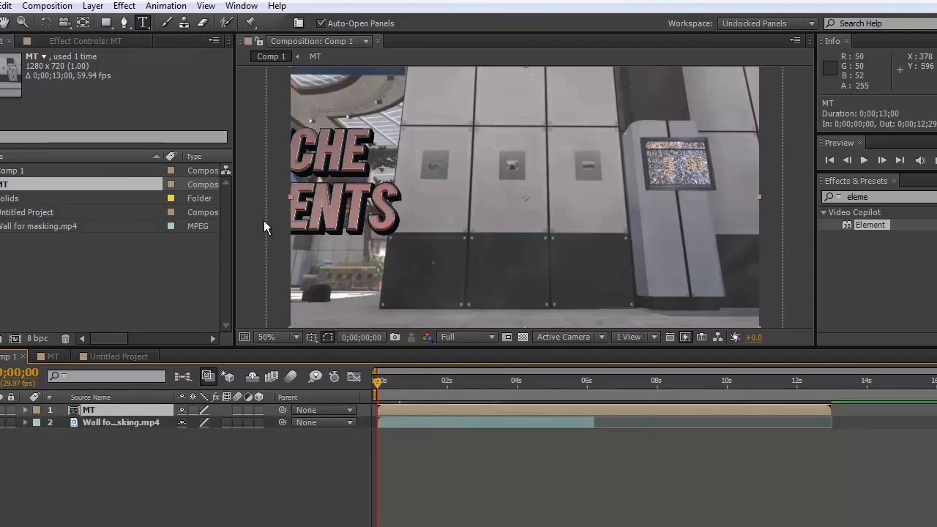
click(123, 29)
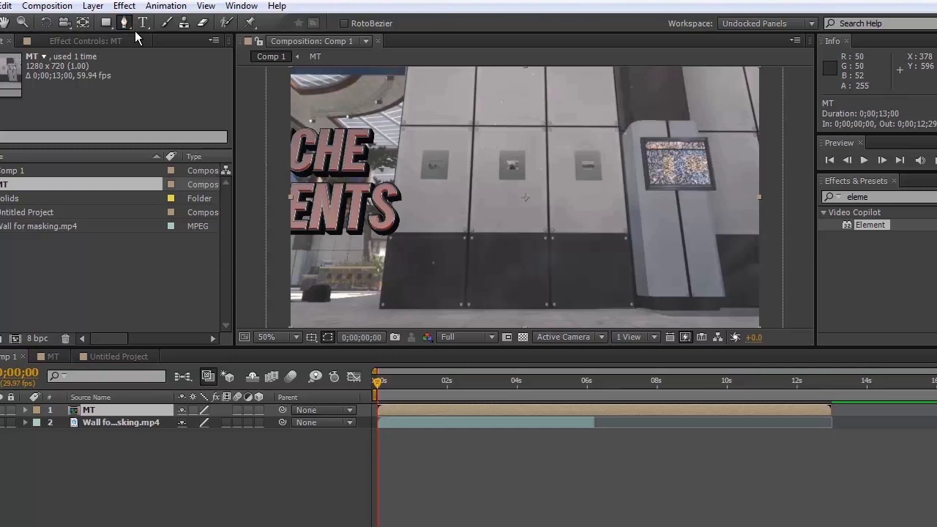
click(404, 69)
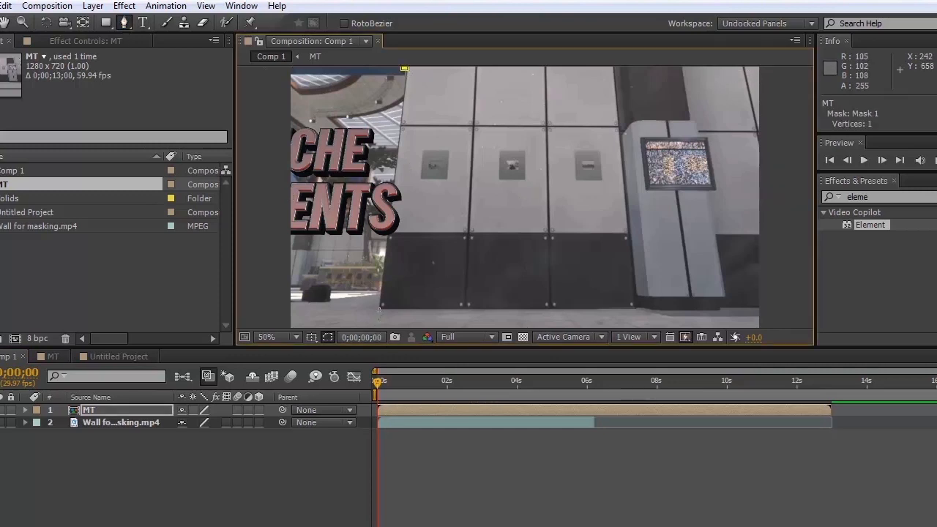
click(378, 310)
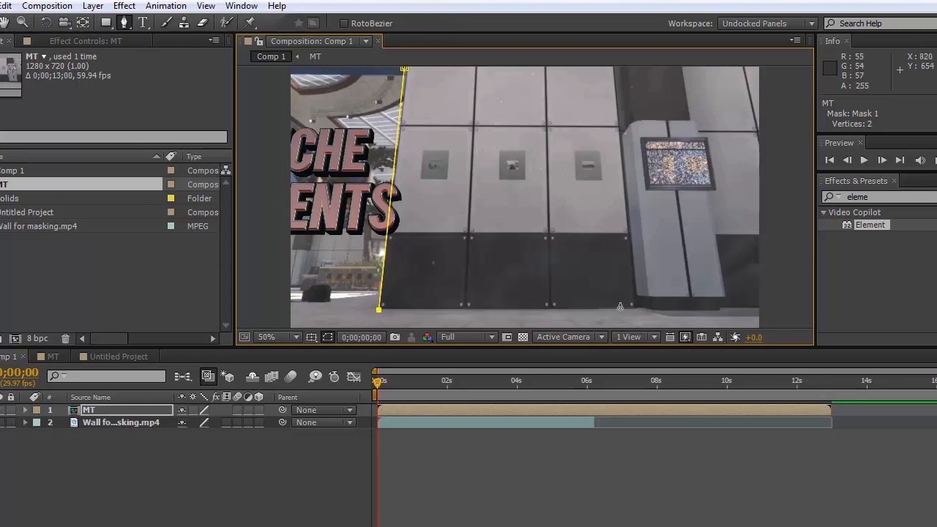
click(636, 310)
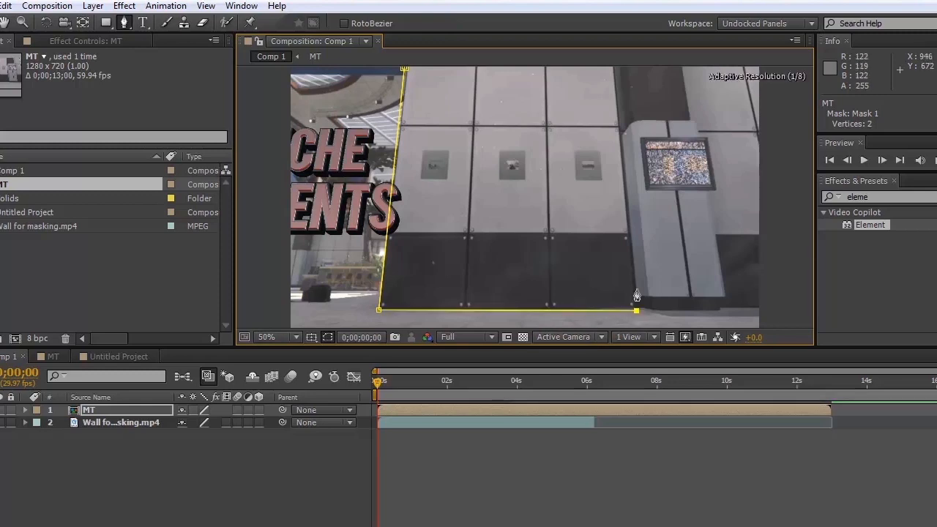
click(612, 69)
click(404, 69)
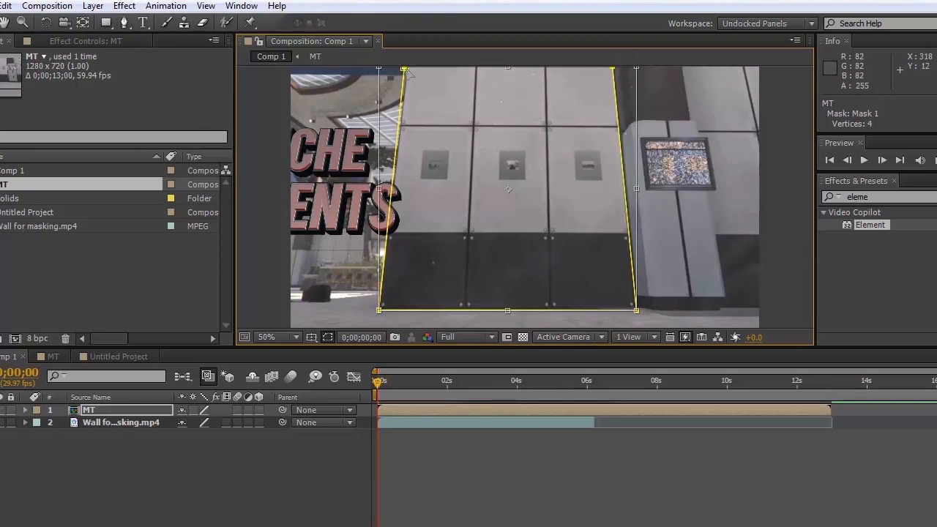
click(124, 22)
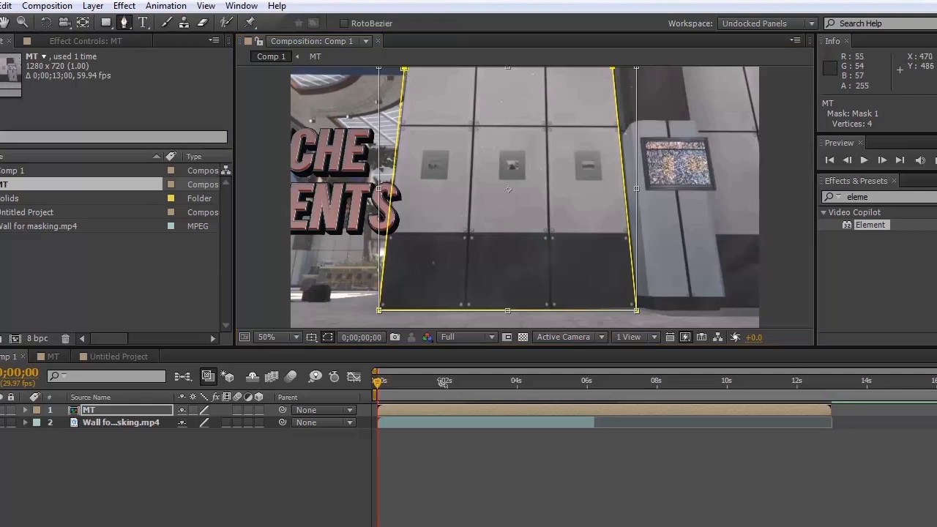
click(429, 417)
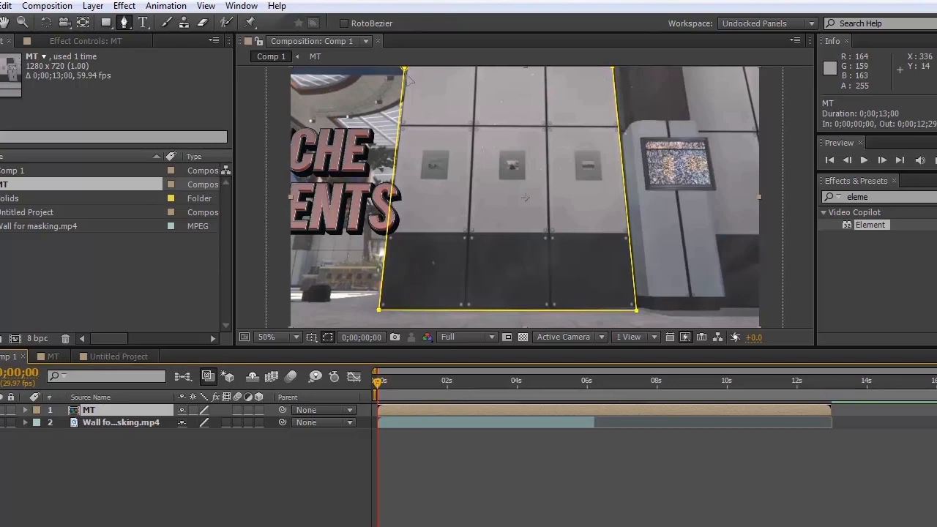
click(615, 71)
click(404, 69)
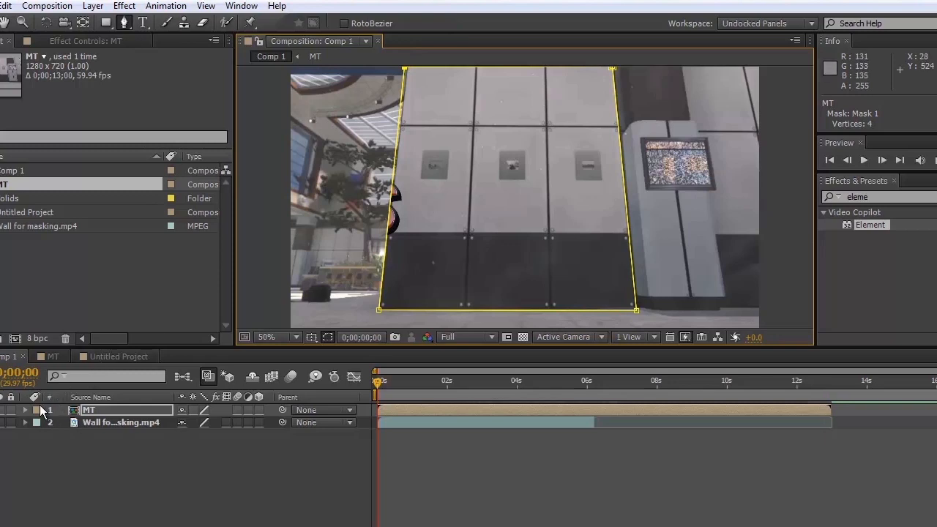
Invert Mask 1 on the MT layer.
click(25, 410)
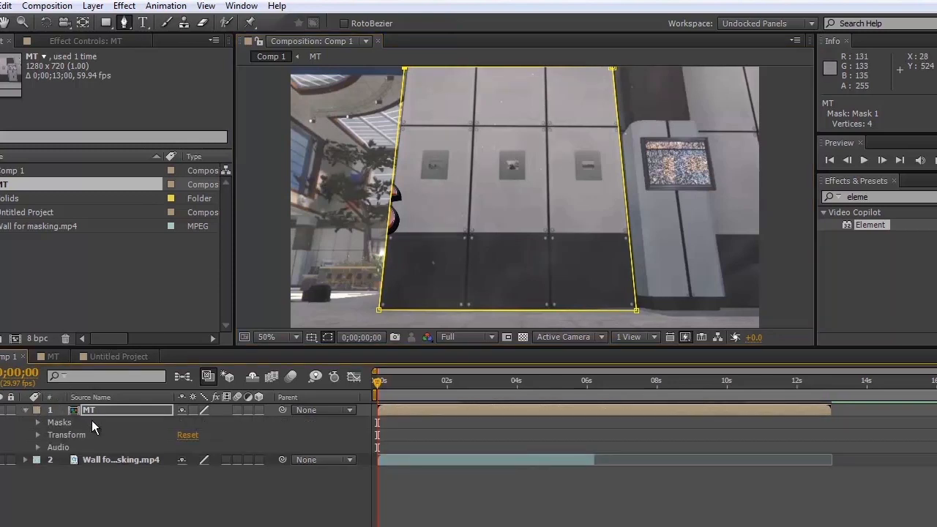
click(38, 422)
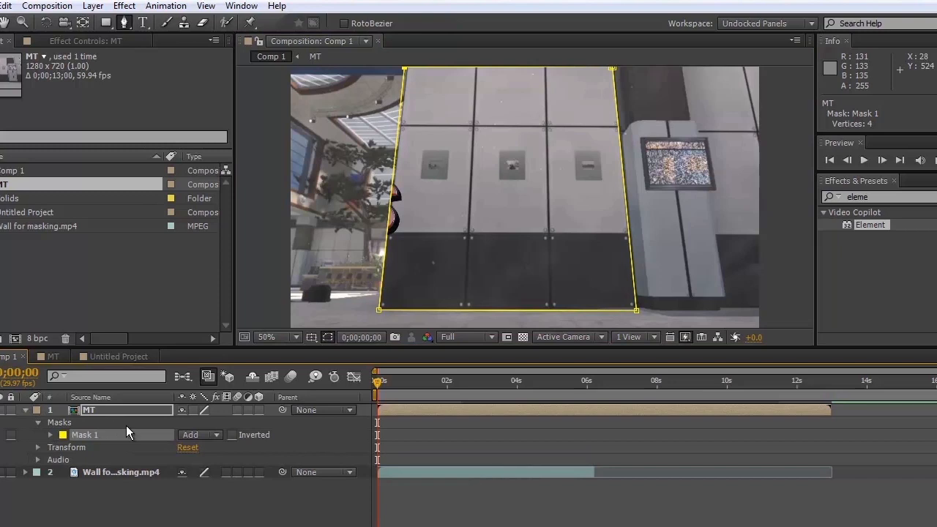
click(233, 435)
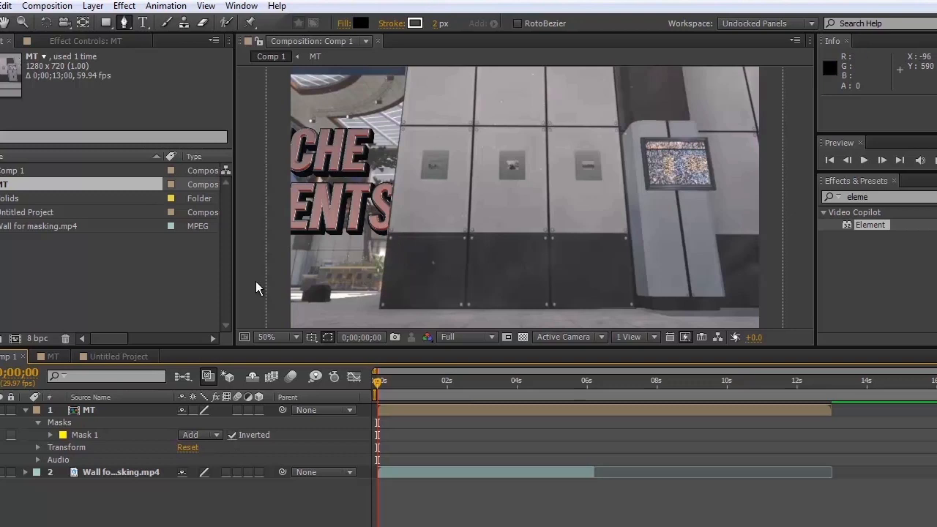
Preview the mask against the moving wall, then start Mask Path keyframing for Mask 1 at 0;00;00;00.
click(410, 381)
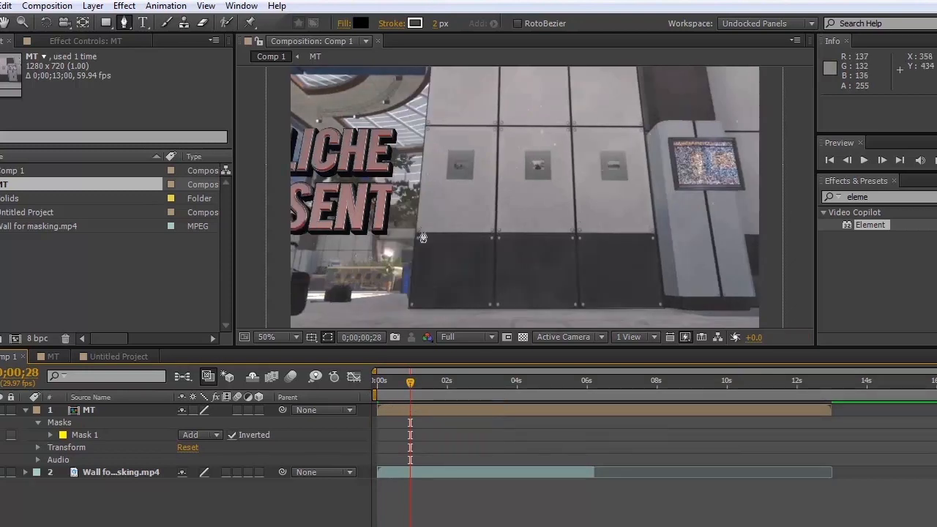
click(374, 383)
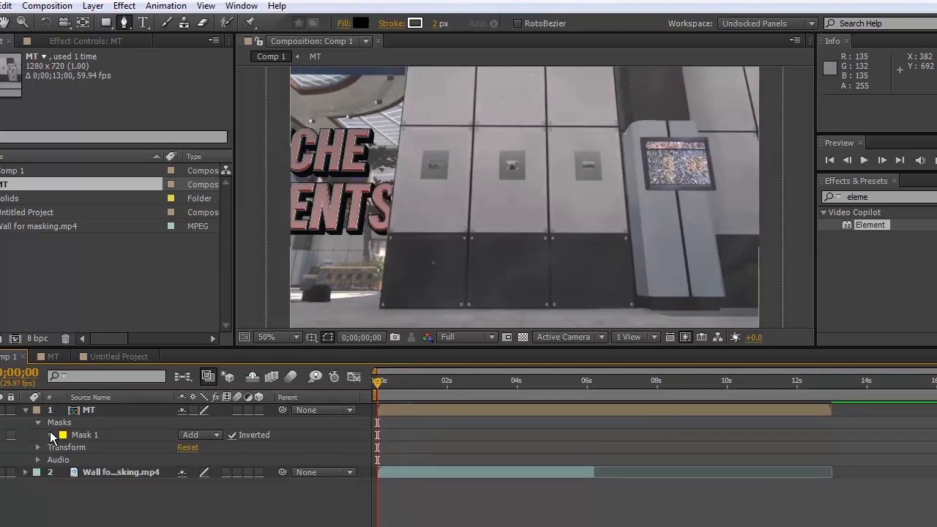
click(51, 435)
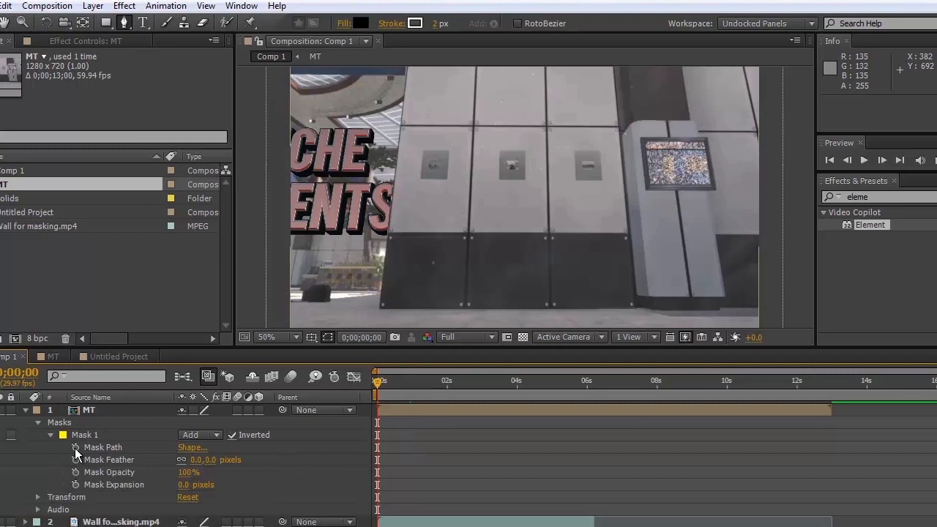
click(76, 449)
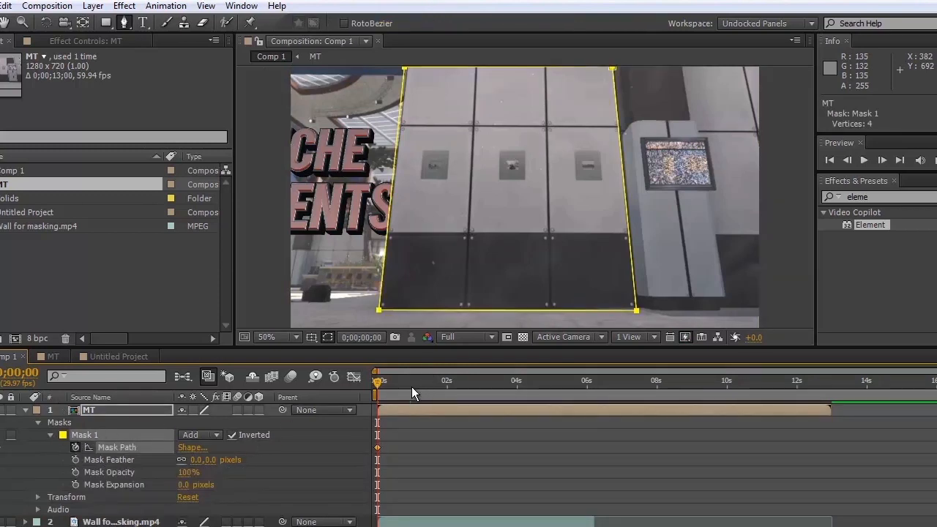
At 0;00;00;29, move the whole mask with the Selection tool to line up with the wall's edges.
click(410, 386)
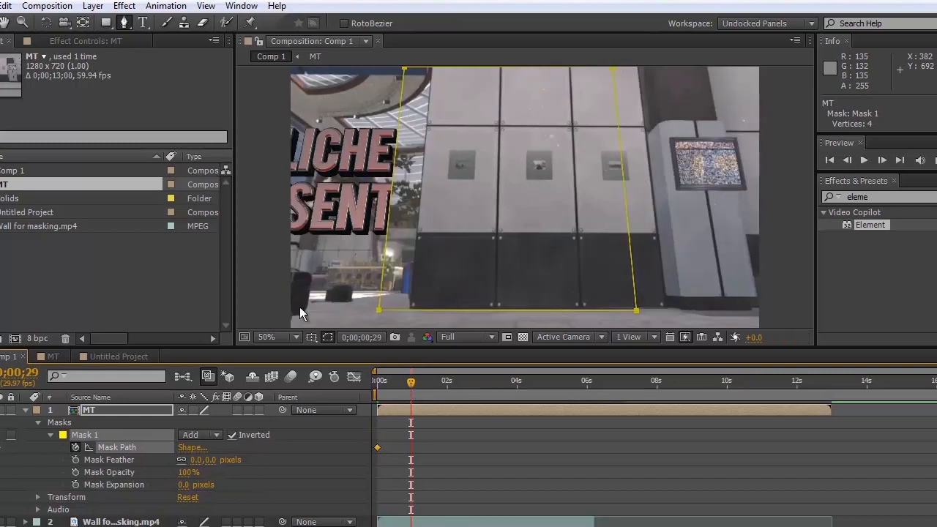
key(v)
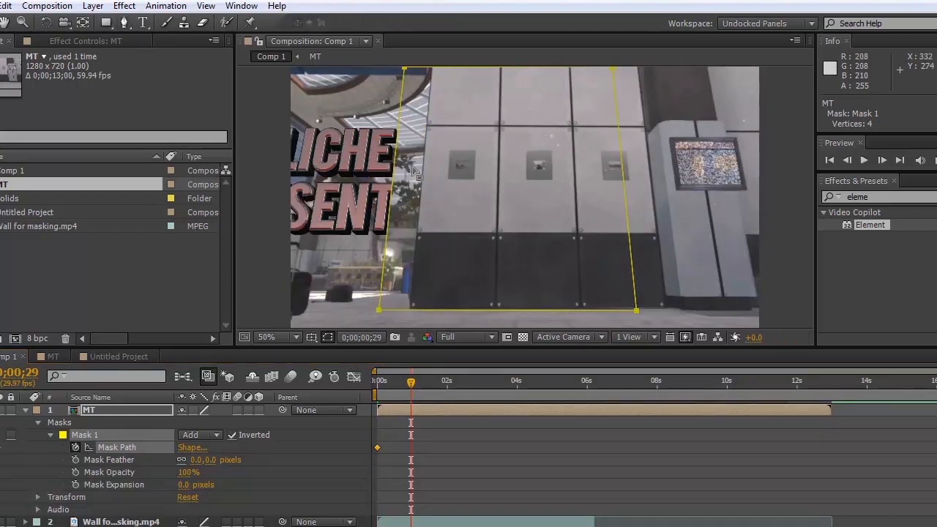
drag(400, 172, 427, 172)
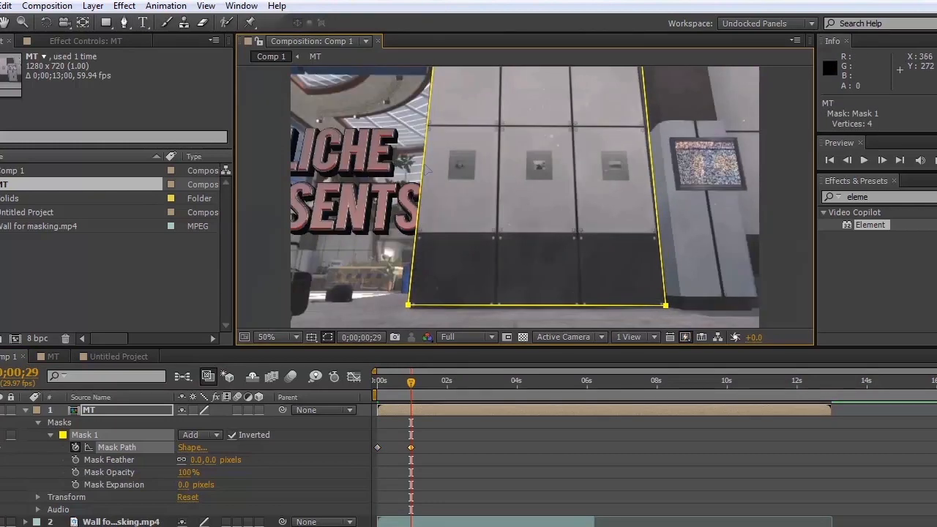
At 0;00;00;16, shift the mask back onto the wall's edges and check its alignment on the frames between keyframes.
click(396, 381)
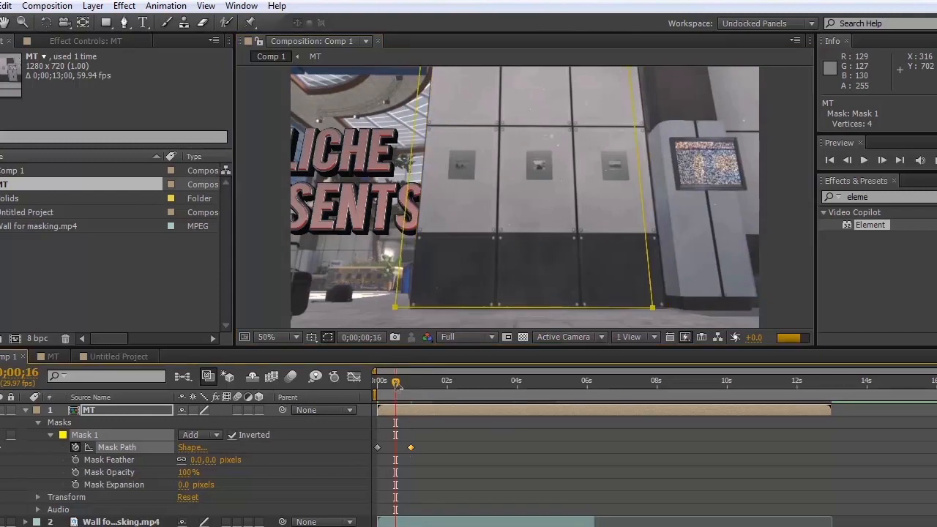
drag(411, 180, 405, 180)
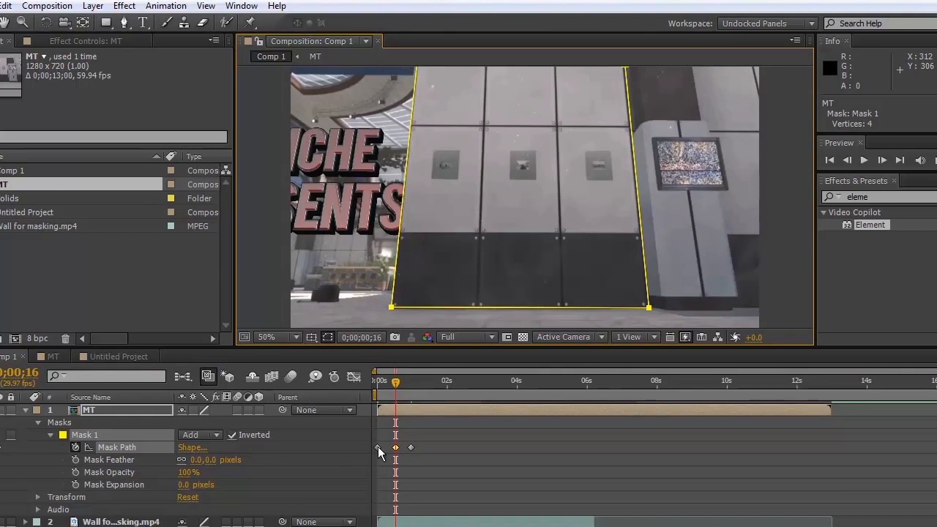
click(388, 382)
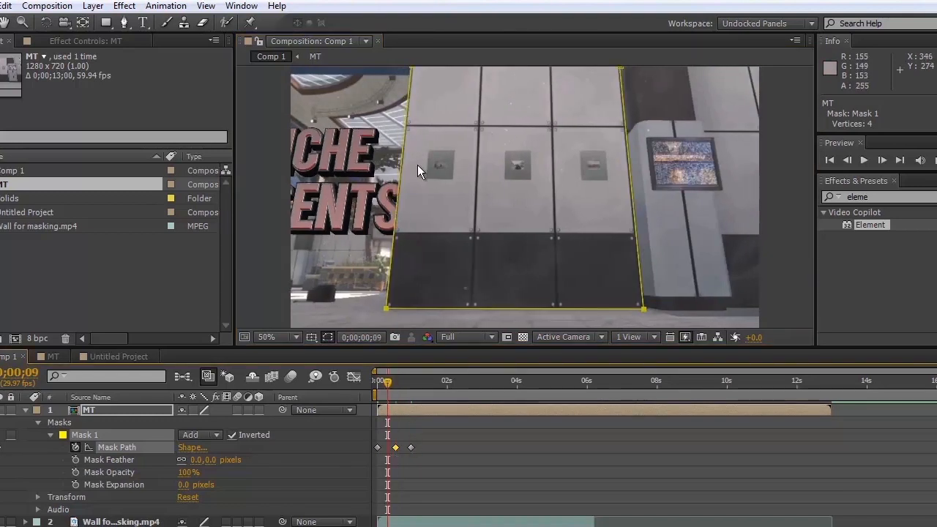
click(382, 382)
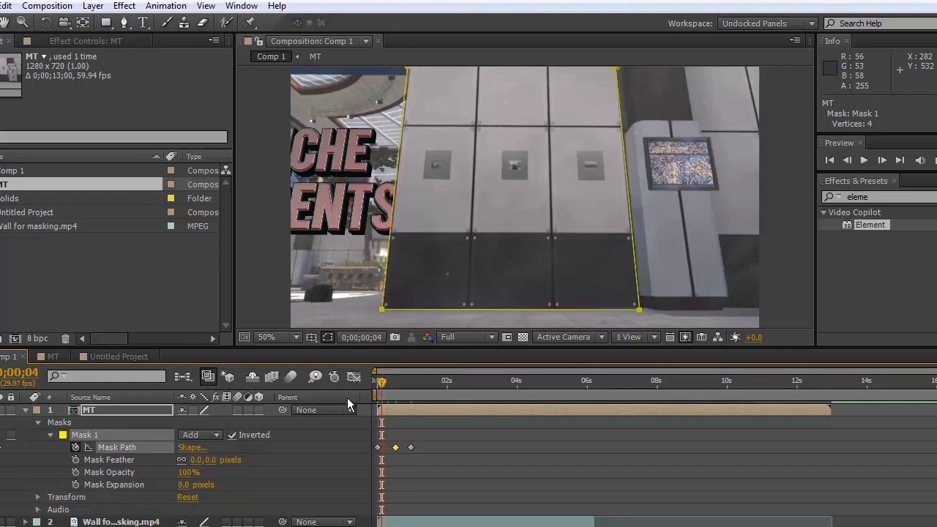
click(383, 383)
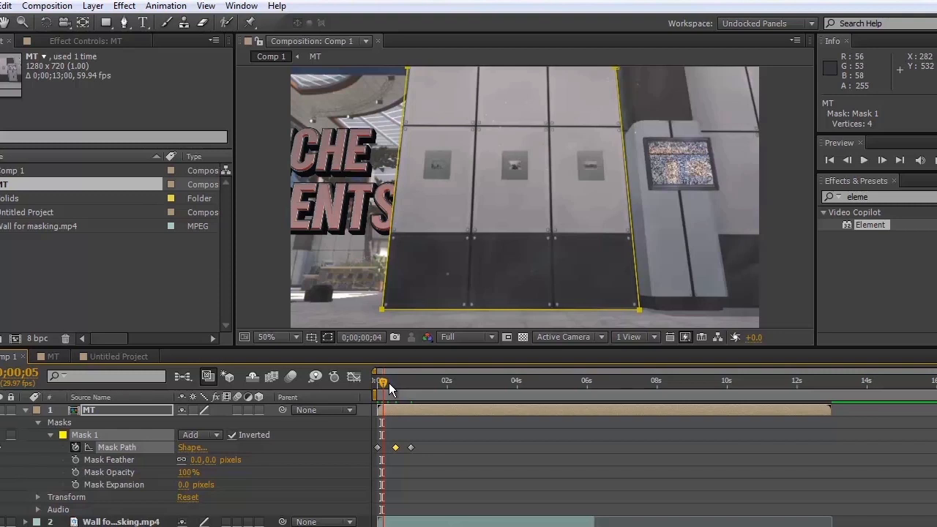
click(398, 385)
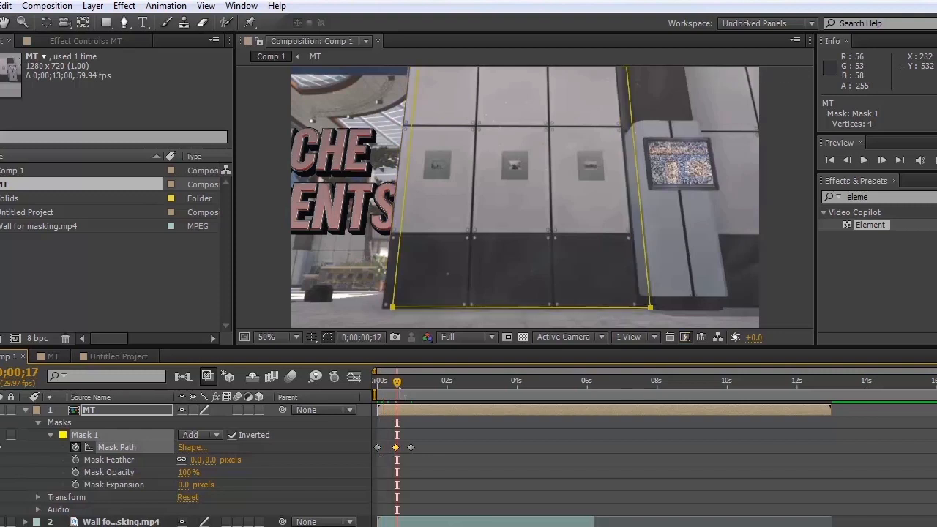
Shift the whole mask onto the wall's edges at 0;00;01;21, and move only its left edge inward across the wall at 0;00;02;15.
click(436, 382)
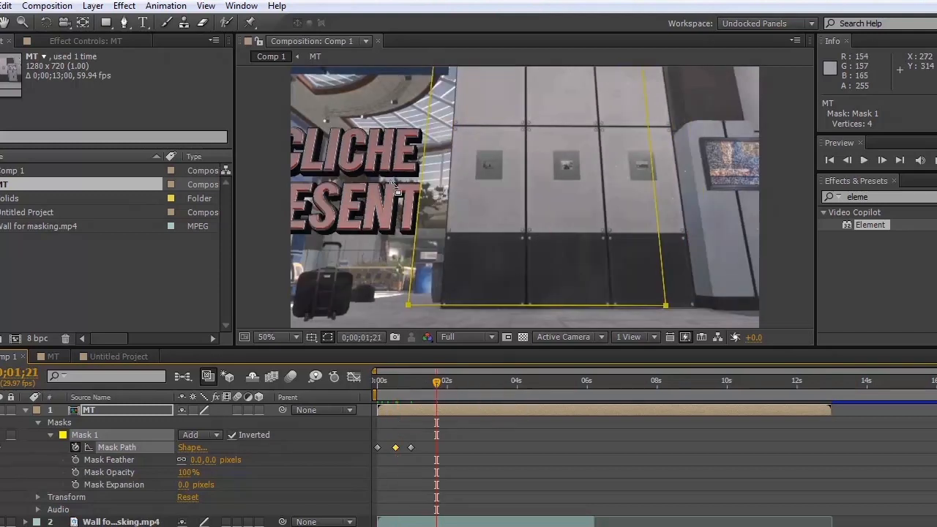
drag(432, 176, 453, 189)
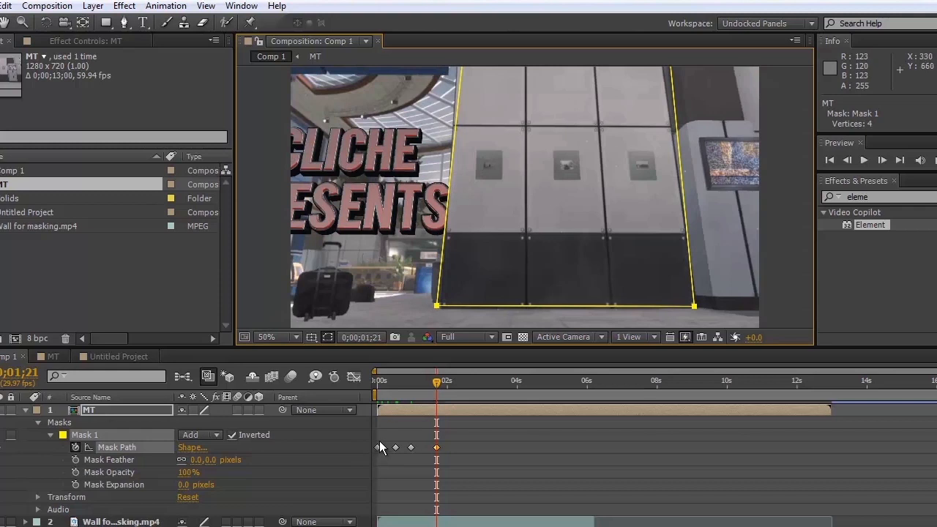
click(463, 387)
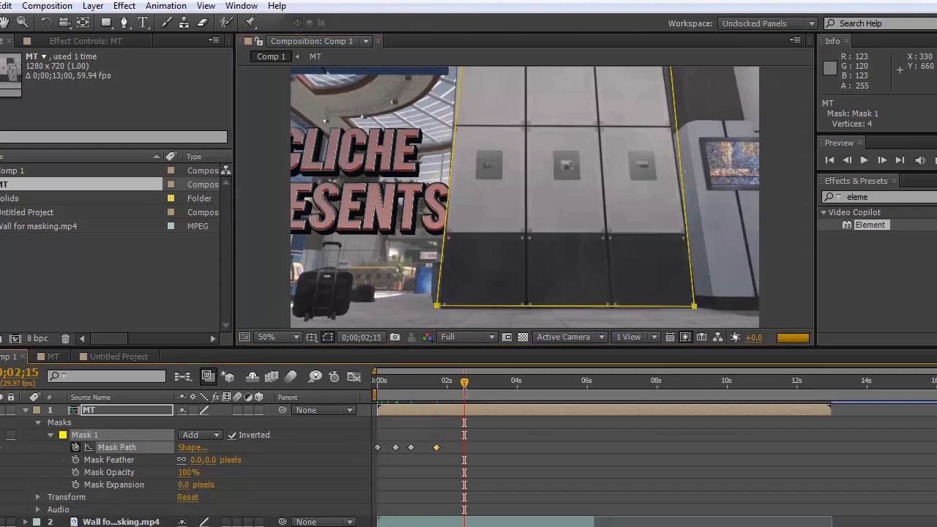
click(456, 191)
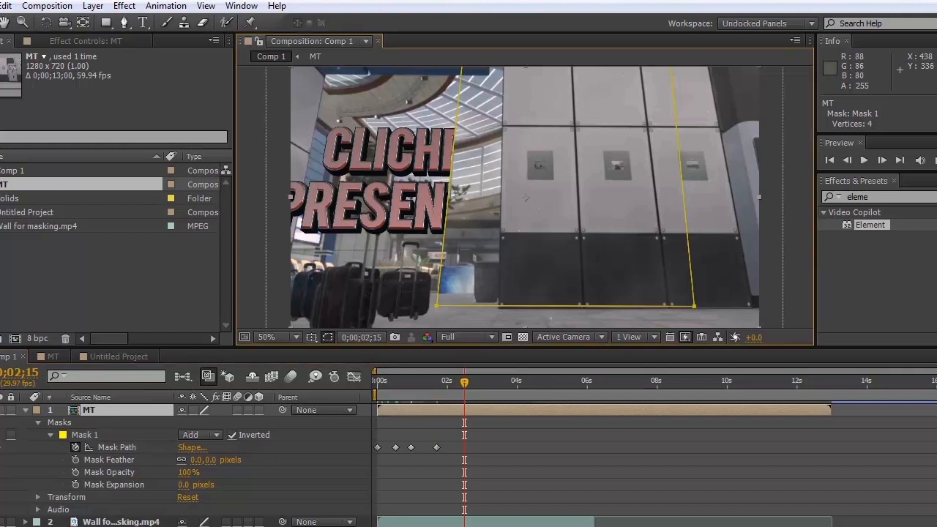
drag(455, 191, 513, 191)
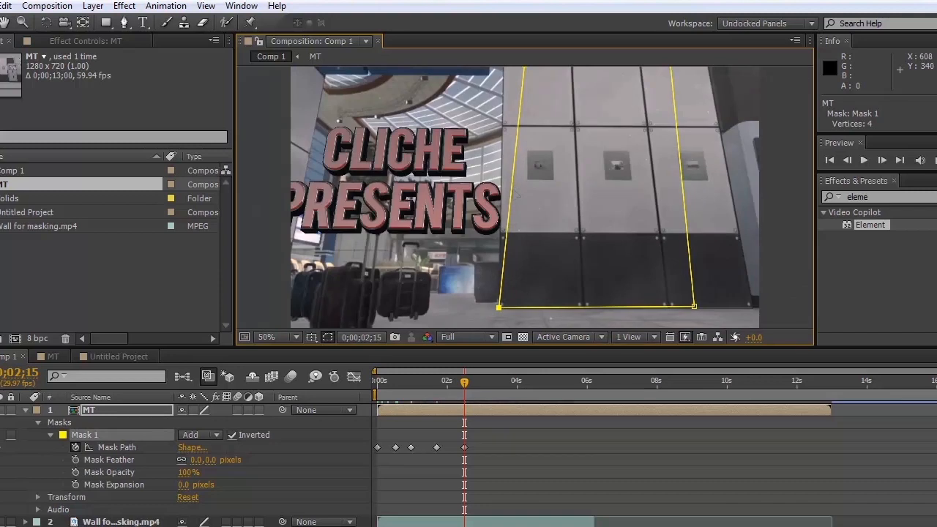
drag(512, 193, 663, 183)
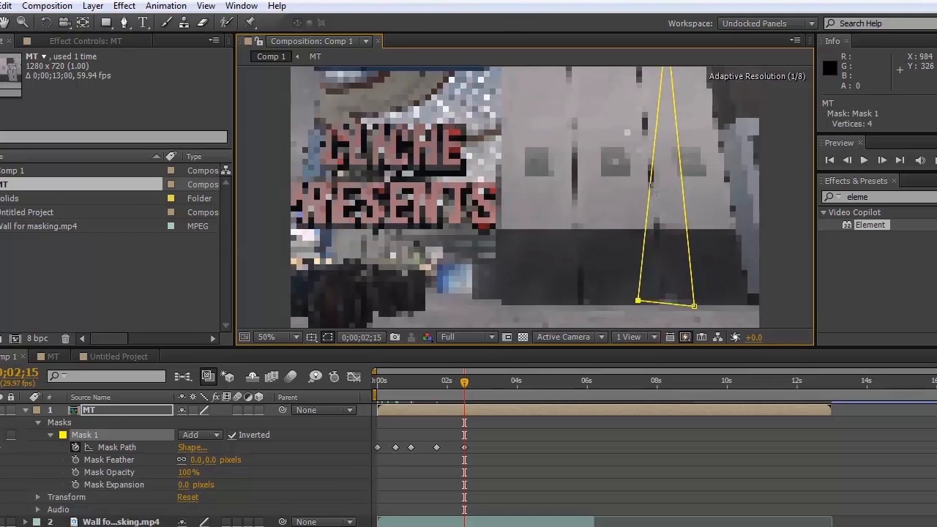
Check the mask's alignment with the wall on frames between the keyframes, from 0;00;02;00 back to 0;00;00;00.
click(447, 380)
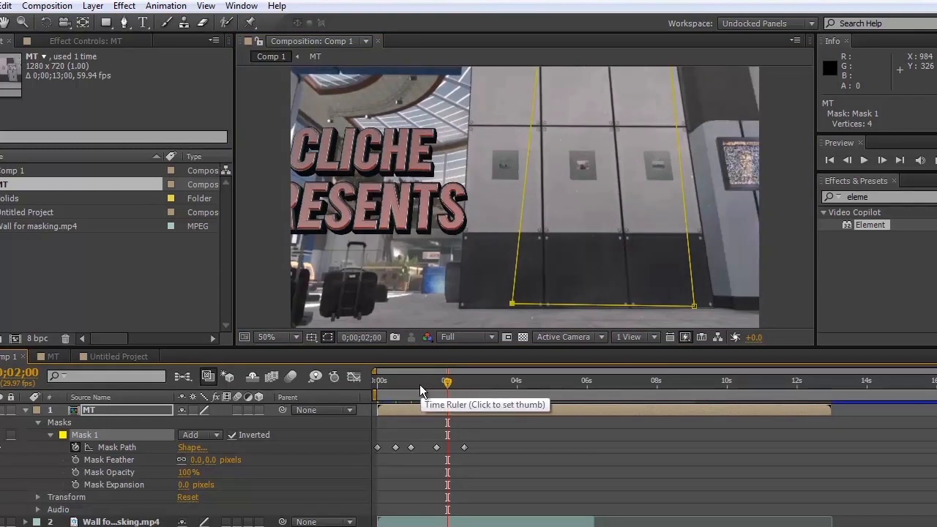
click(420, 384)
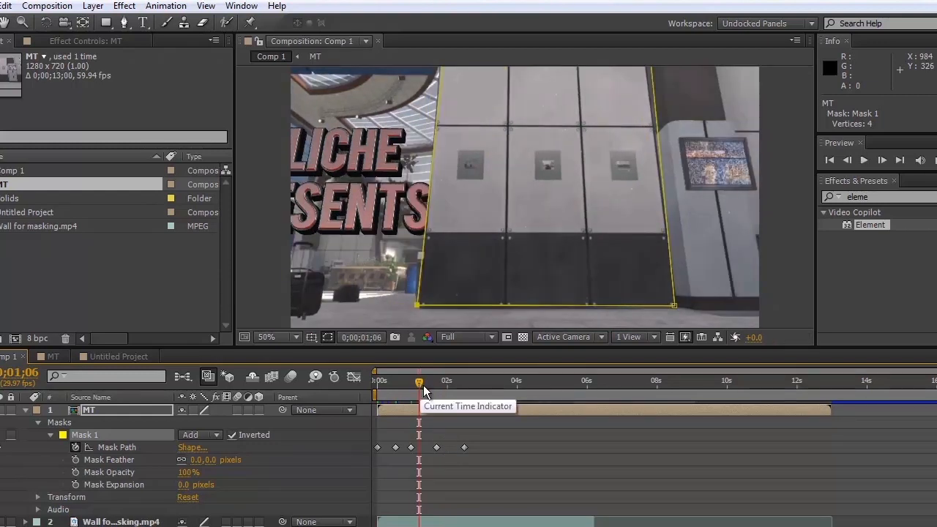
key(Page_Down)
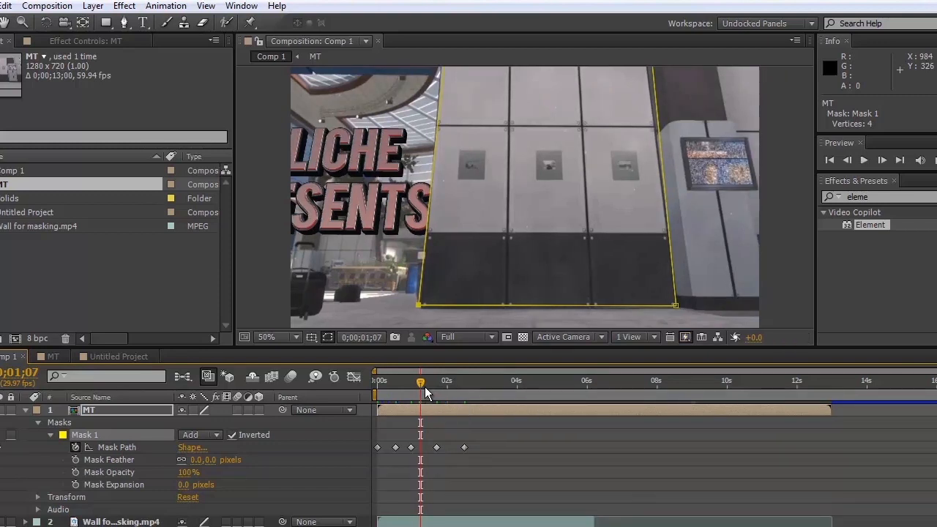
click(303, 523)
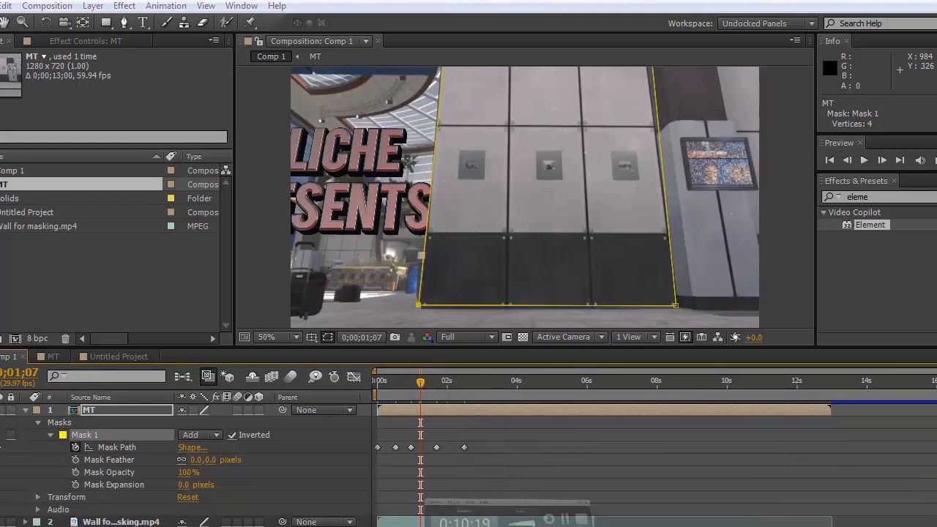
click(384, 382)
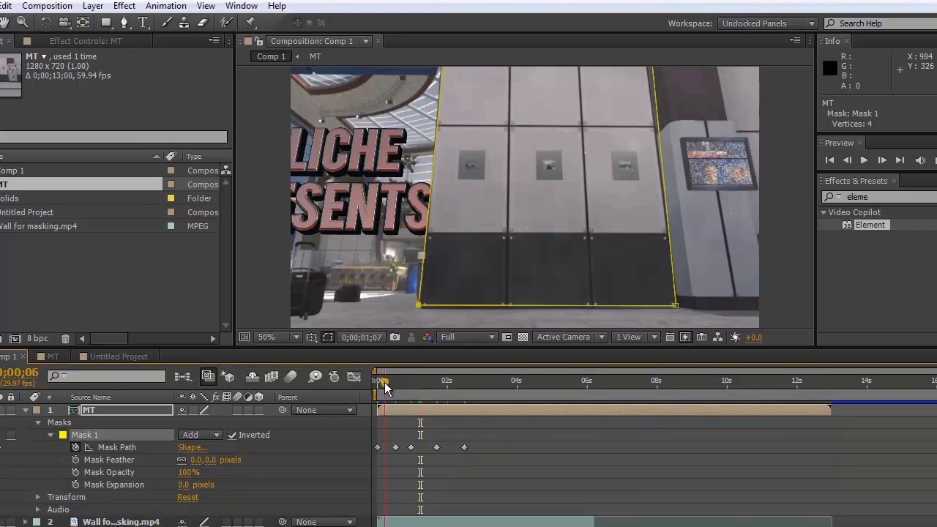
click(378, 383)
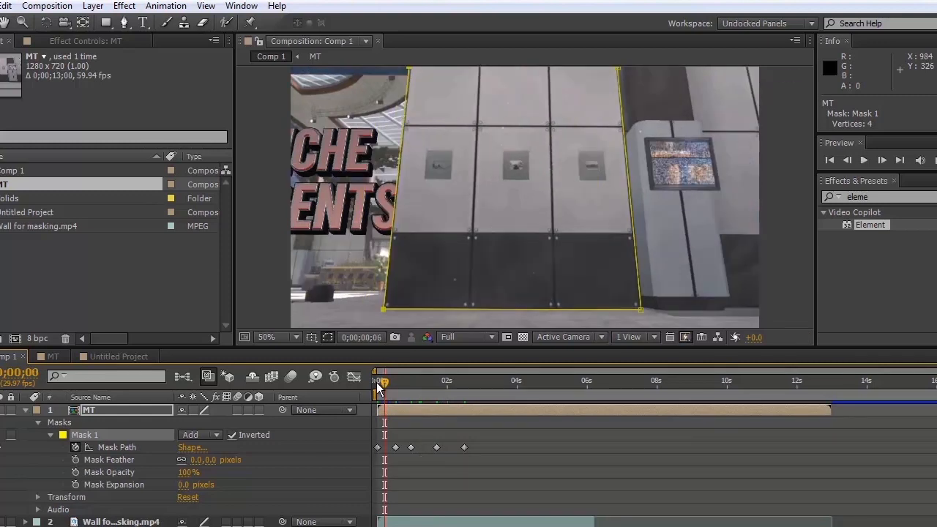
drag(381, 386, 377, 385)
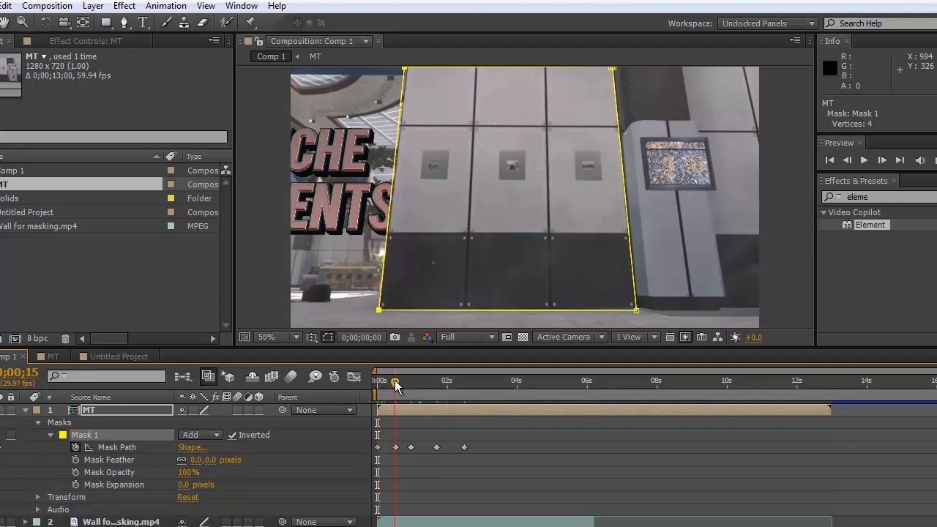
drag(395, 381, 396, 384)
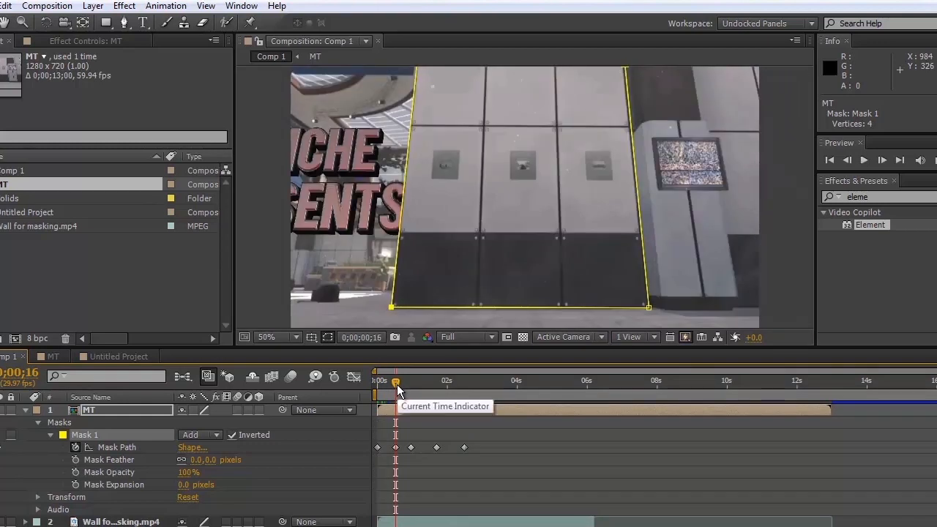
drag(396, 385, 369, 383)
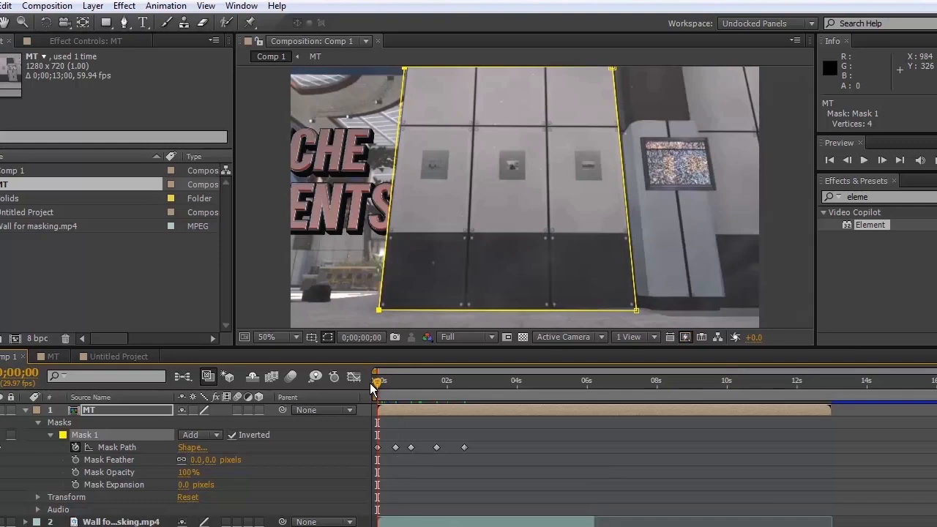
Compare the unmasked MT composition with the masked result in Comp 1, and collapse and deselect the MT layer in Comp 1.
click(51, 356)
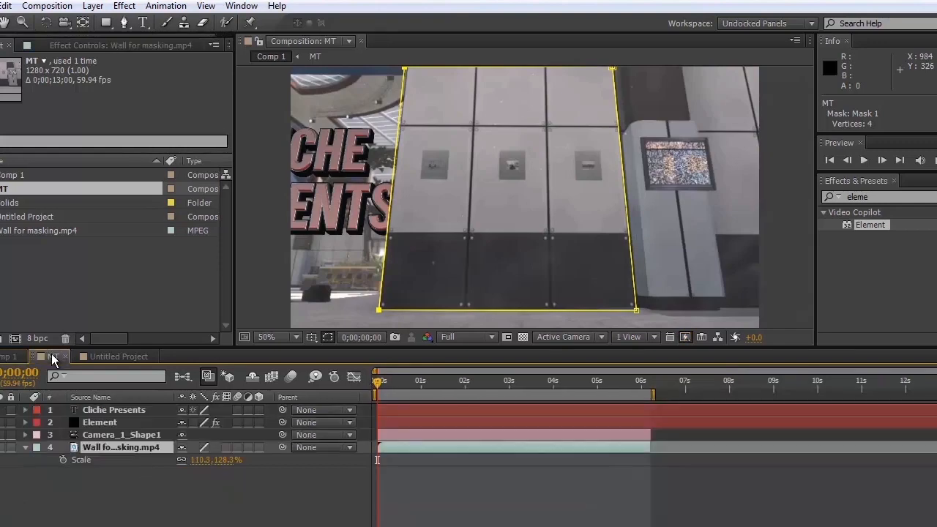
click(10, 359)
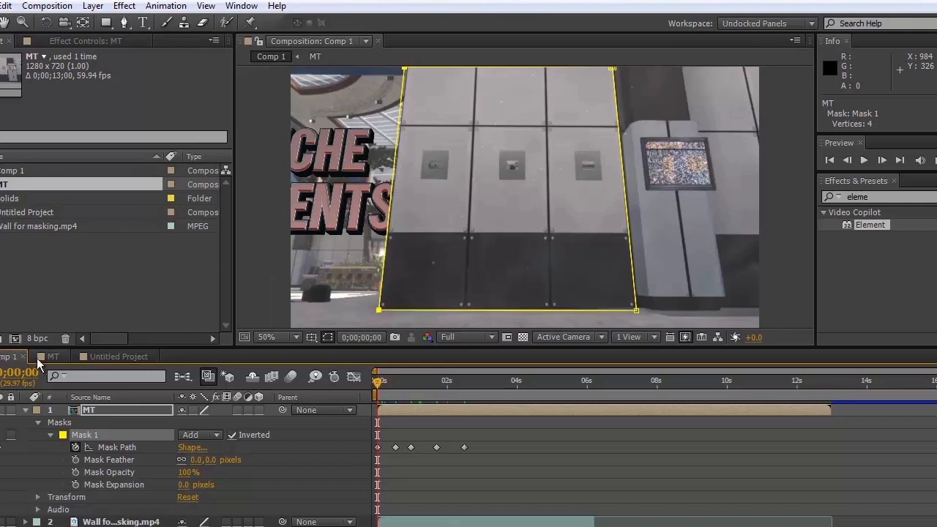
click(40, 358)
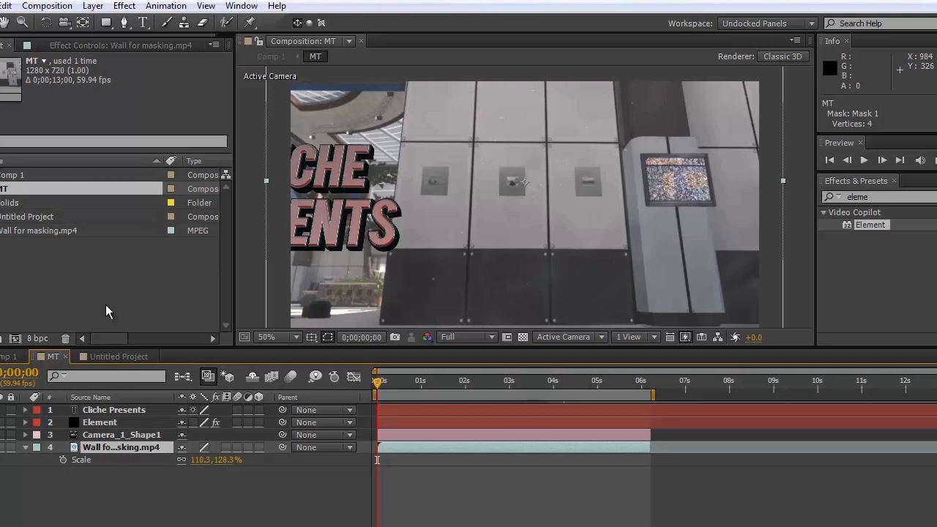
click(6, 358)
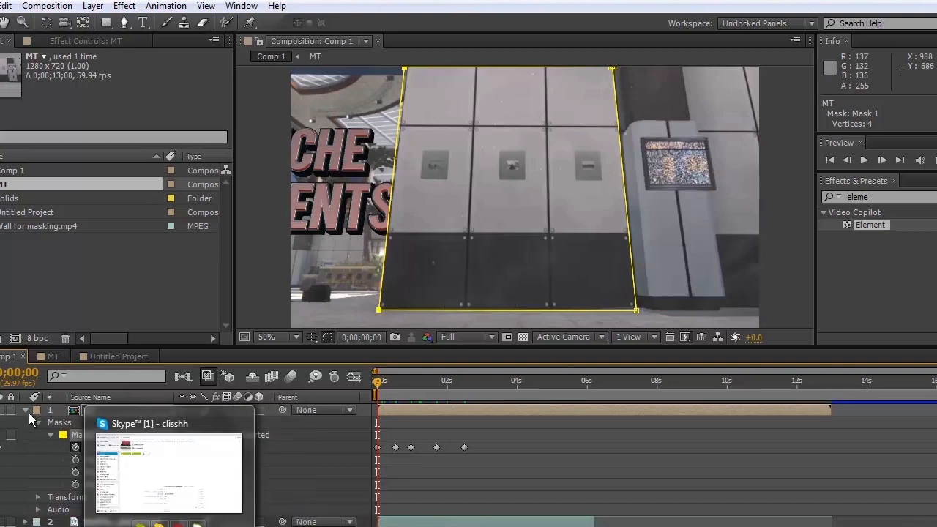
click(27, 410)
click(30, 438)
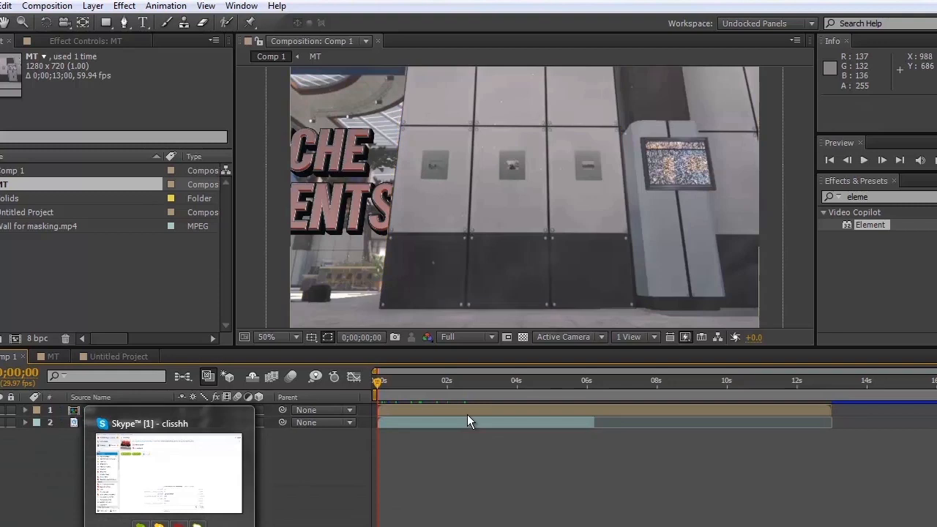